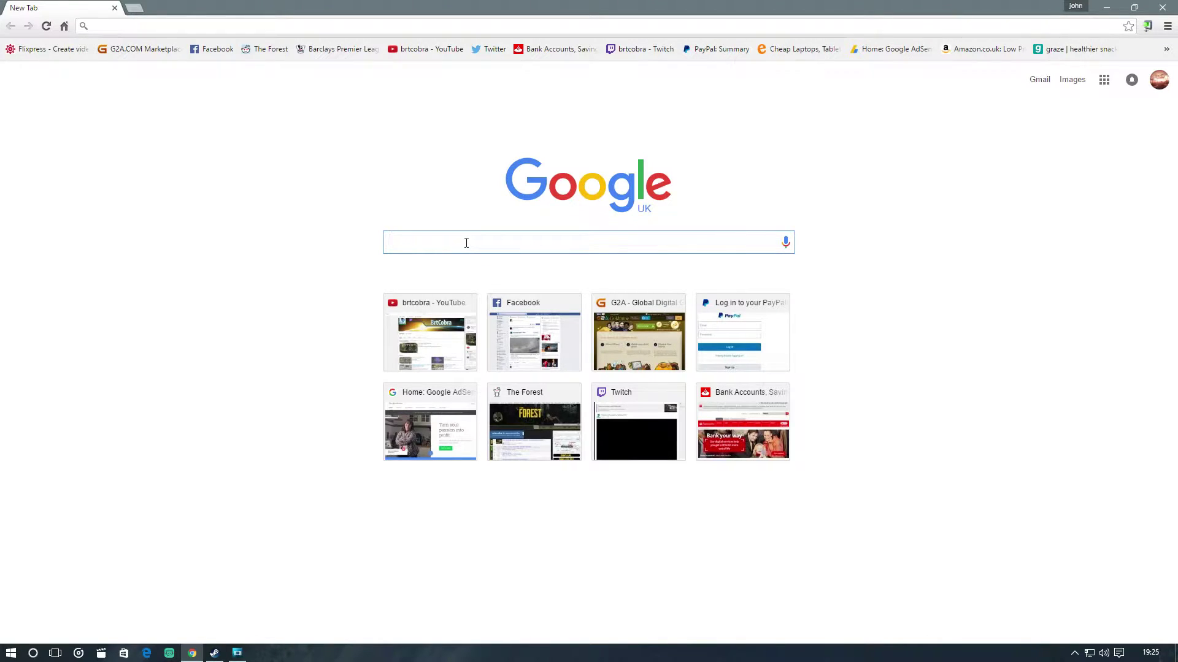
Step: Search Google Images for 'wood' and scroll down to the dark weathered-plank wallpaper
{"action": "type", "text": "wood"}
{"action": "key", "text": "Return"}
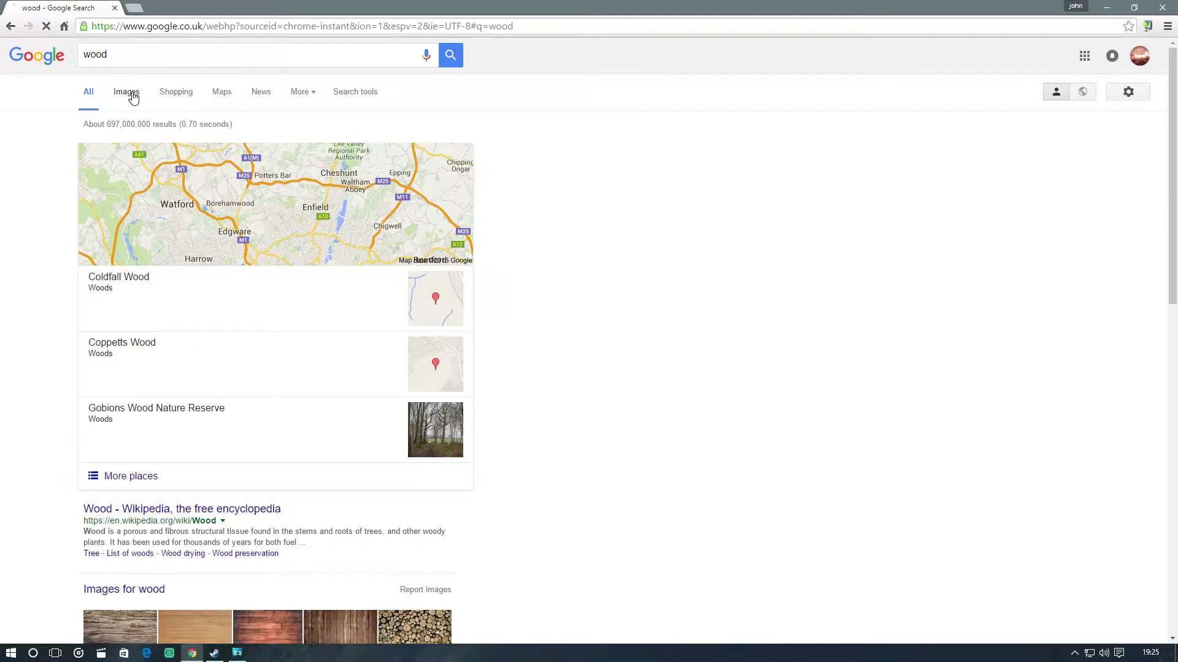
{"action": "left_click", "coordinate": [130, 93]}
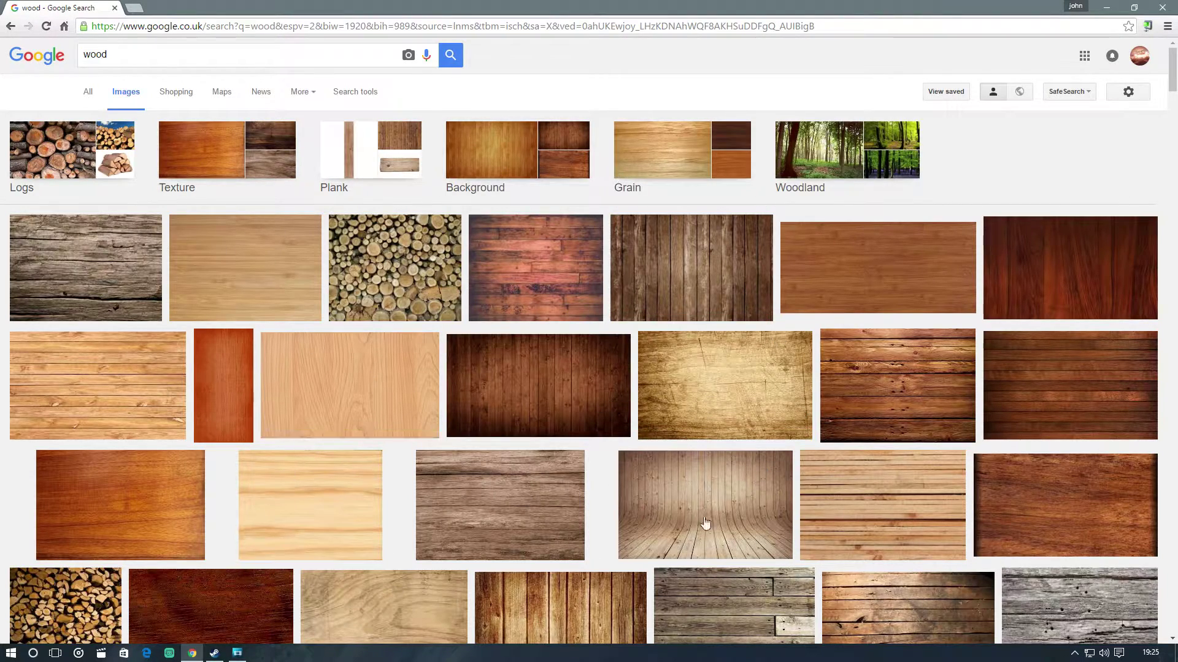
{"action": "scroll", "coordinate": [607, 366], "scroll_direction": "down", "scroll_amount": 6}
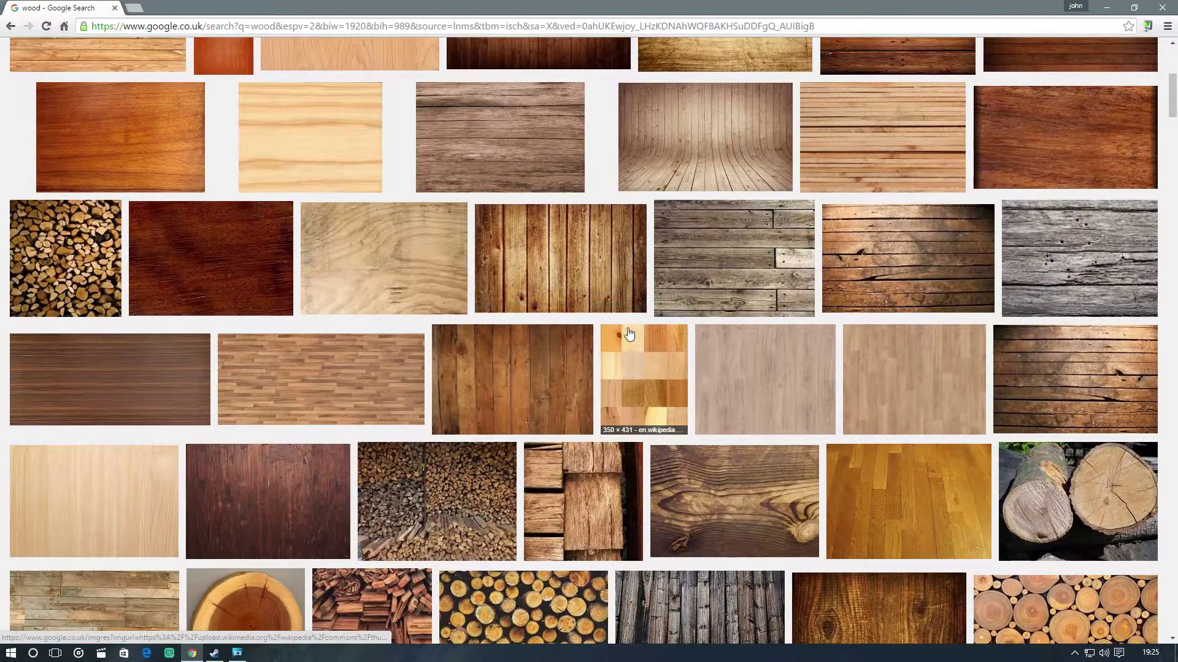
{"action": "scroll", "coordinate": [630, 341], "scroll_direction": "down", "scroll_amount": 1}
Step: Save the dark plank image to the Pictures folder as wood-wallpaper-8
{"action": "left_click", "coordinate": [1066, 311]}
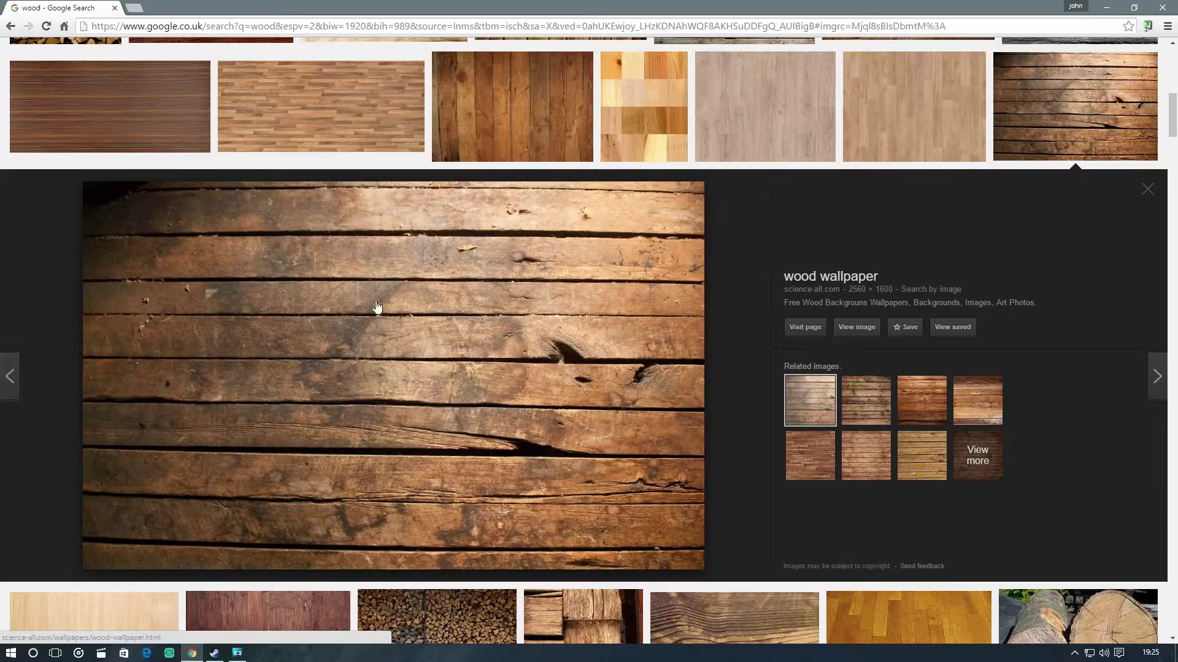
{"action": "right_click", "coordinate": [347, 299]}
{"action": "left_click", "coordinate": [405, 405]}
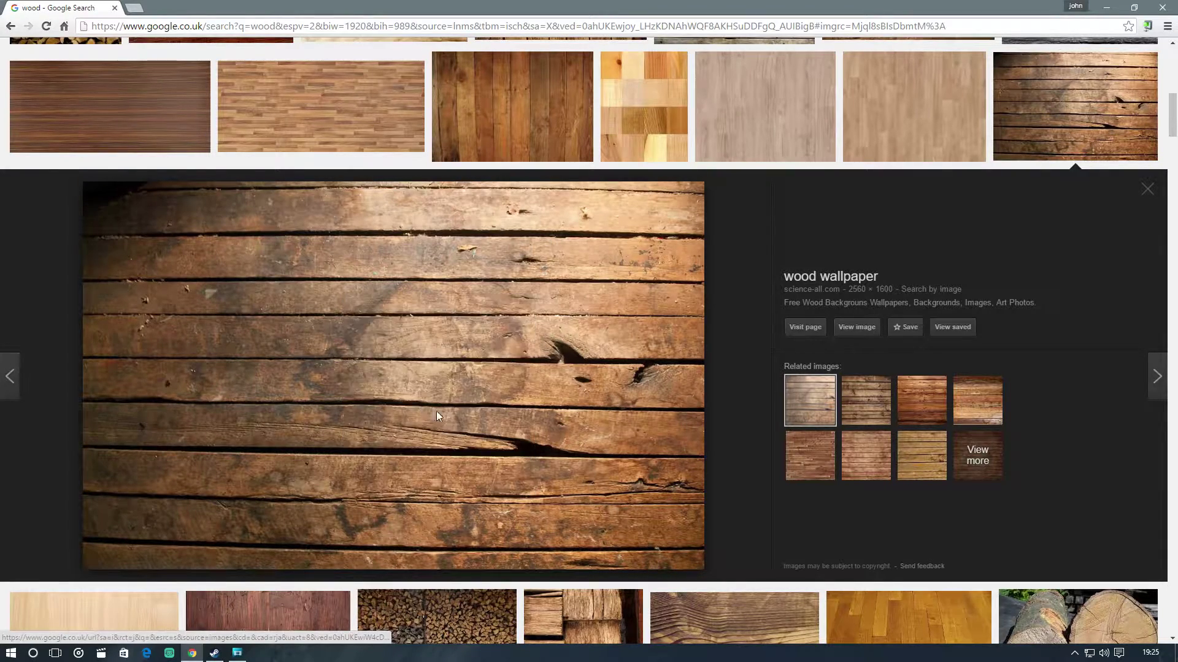
{"action": "left_click", "coordinate": [530, 307]}
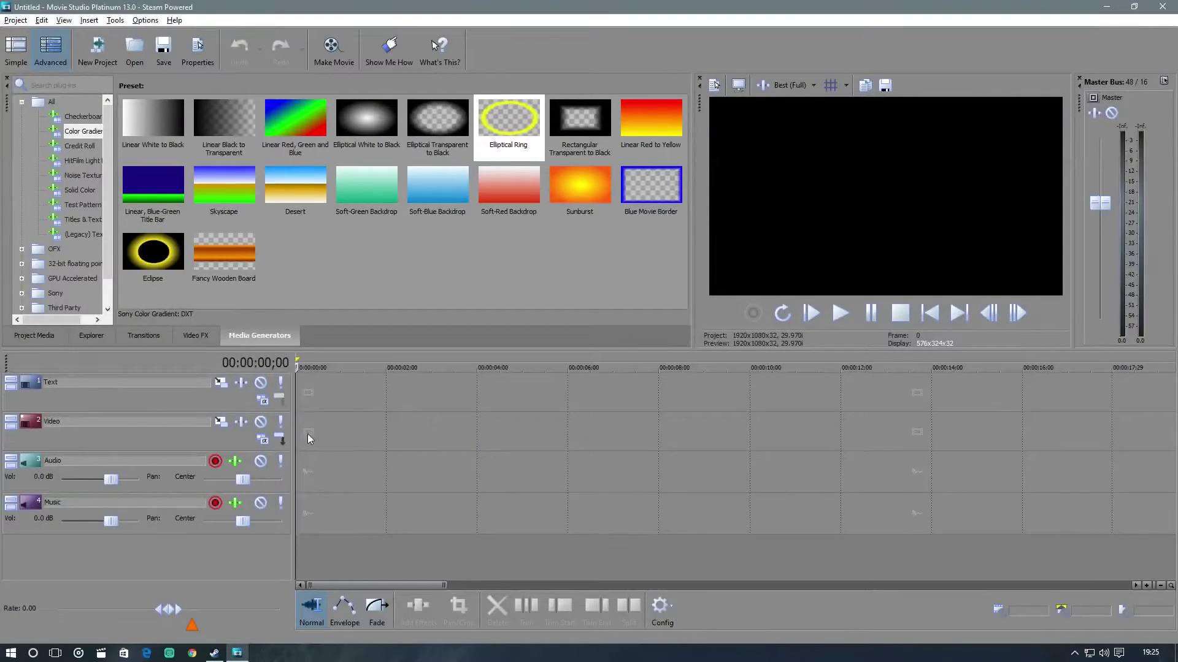
Step: Select the Video track, then search Google Images for 'the forest'
{"action": "left_click", "coordinate": [325, 434]}
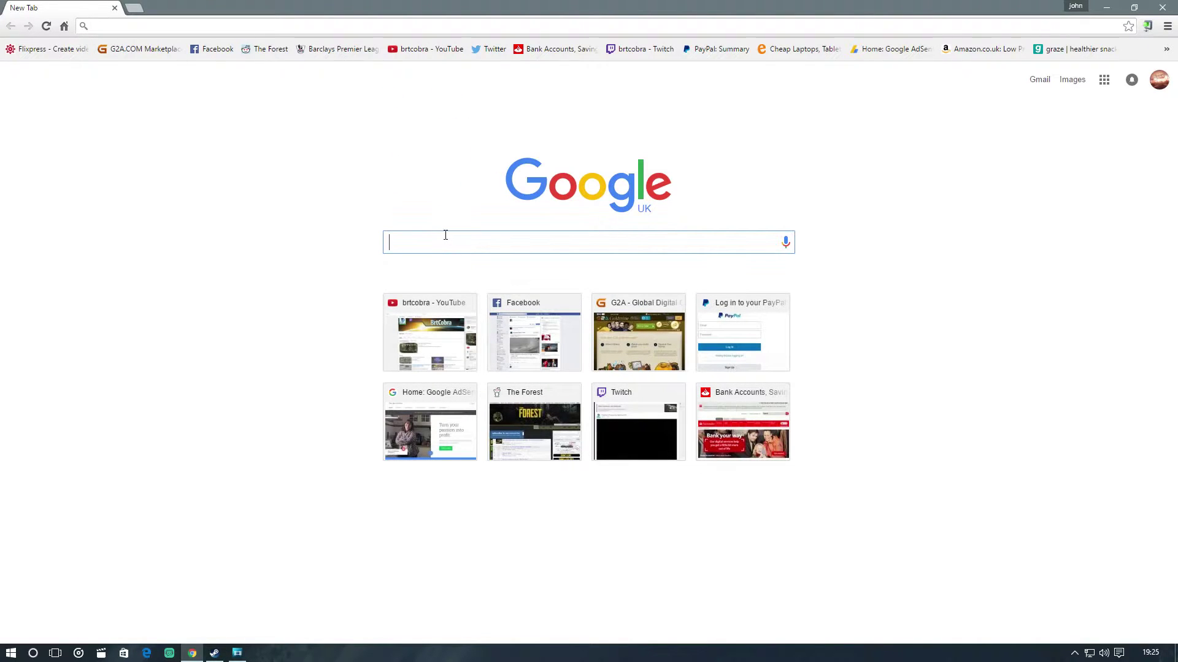
{"action": "type", "text": "the forest"}
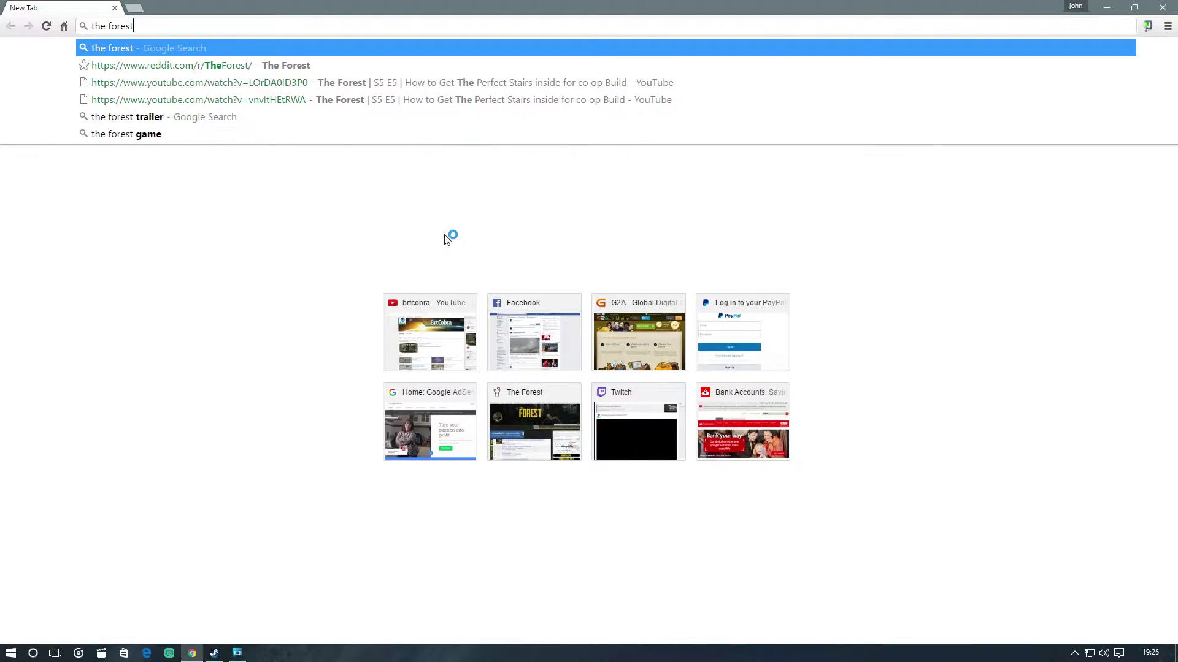
{"action": "key", "text": "Return"}
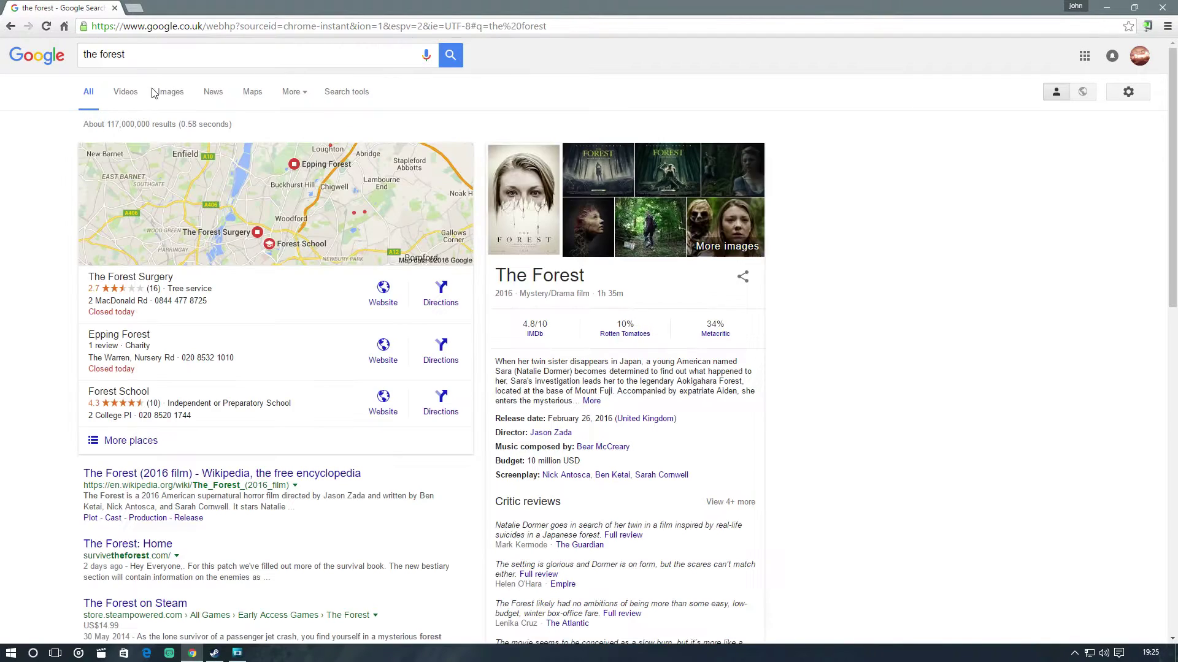
{"action": "left_click", "coordinate": [170, 91]}
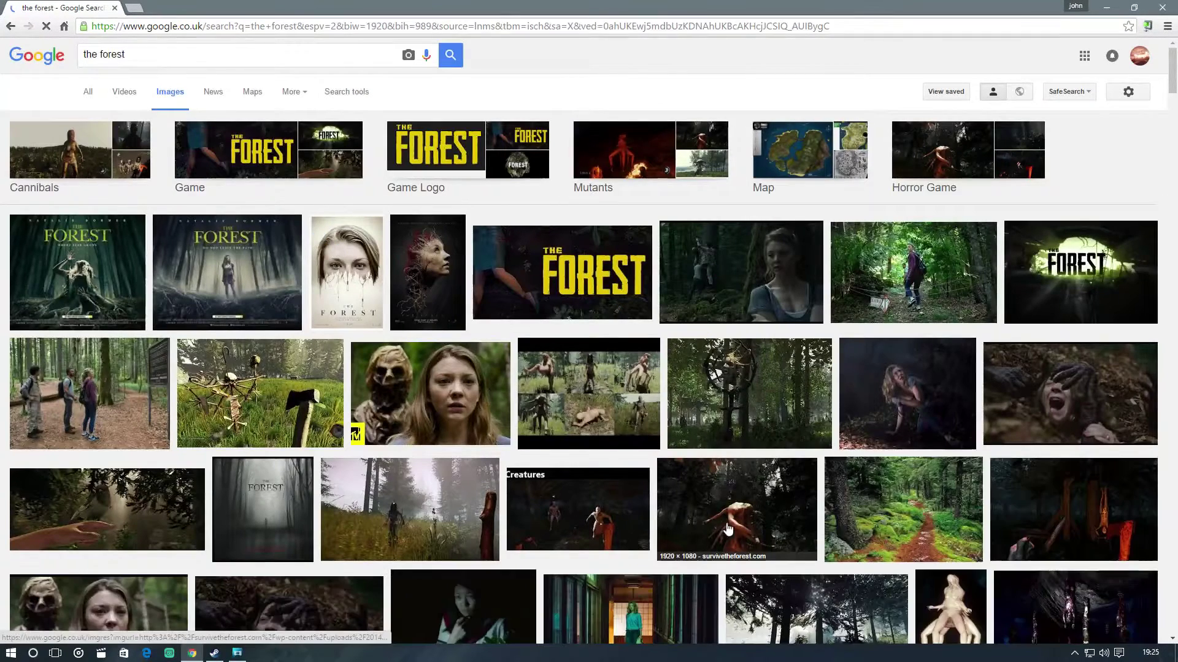
{"action": "scroll", "coordinate": [840, 395], "scroll_direction": "down", "scroll_amount": 1}
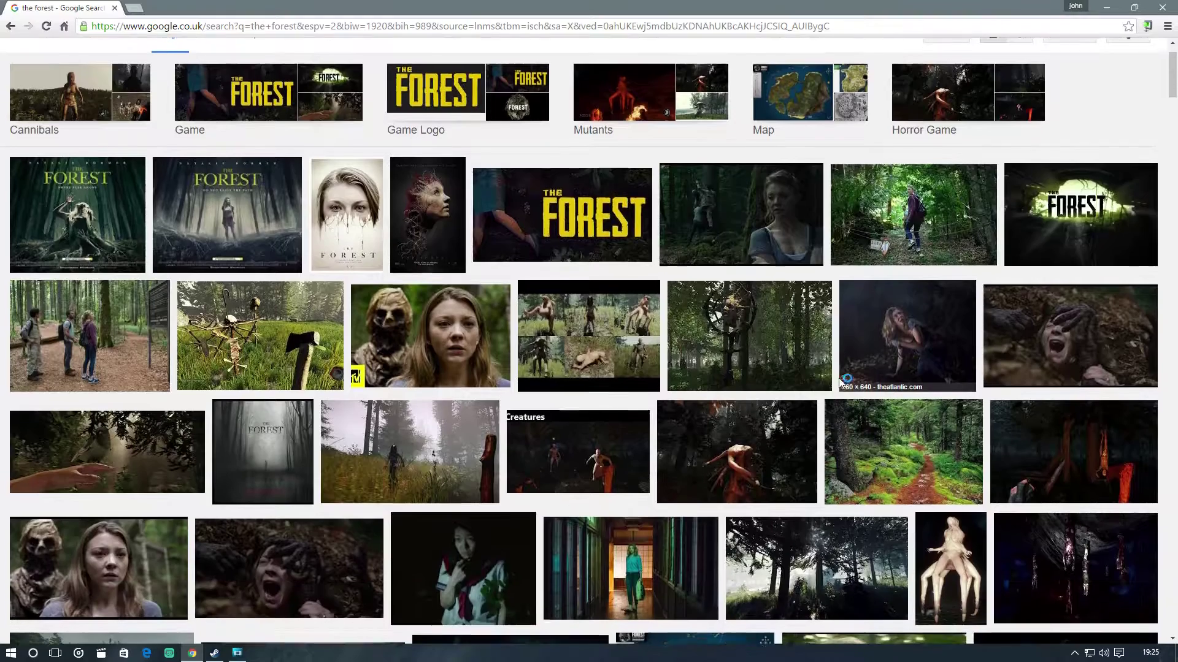
Step: Save the forest screenshot image from the results to the computer
{"action": "left_click", "coordinate": [718, 331]}
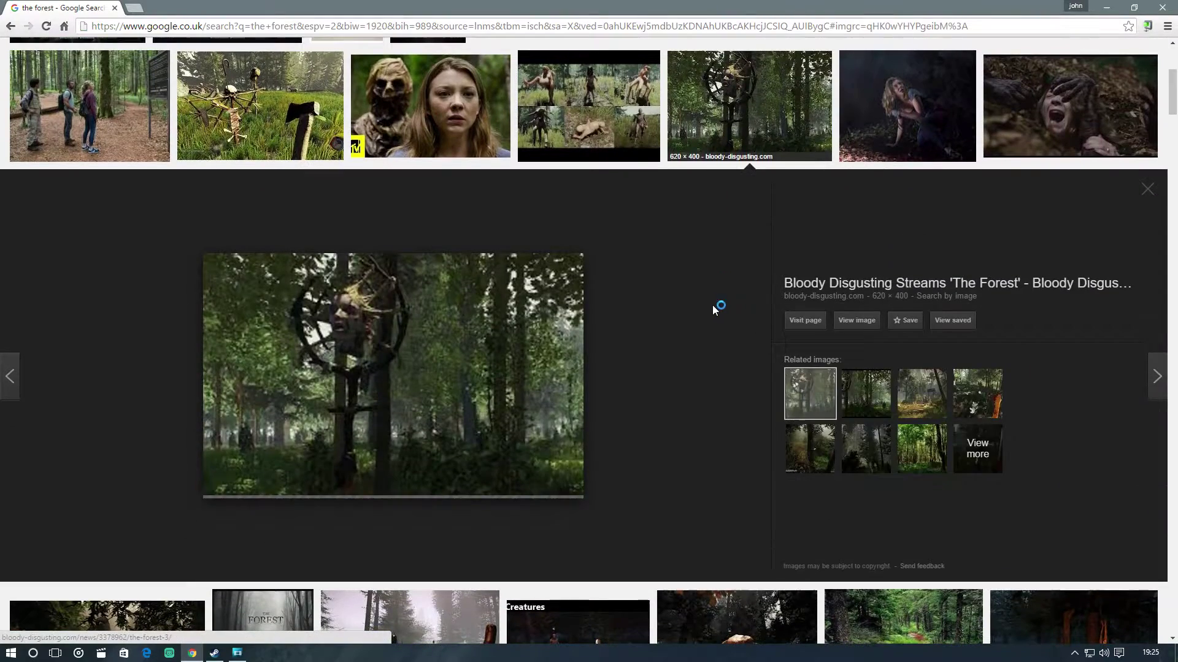
{"action": "right_click", "coordinate": [354, 331]}
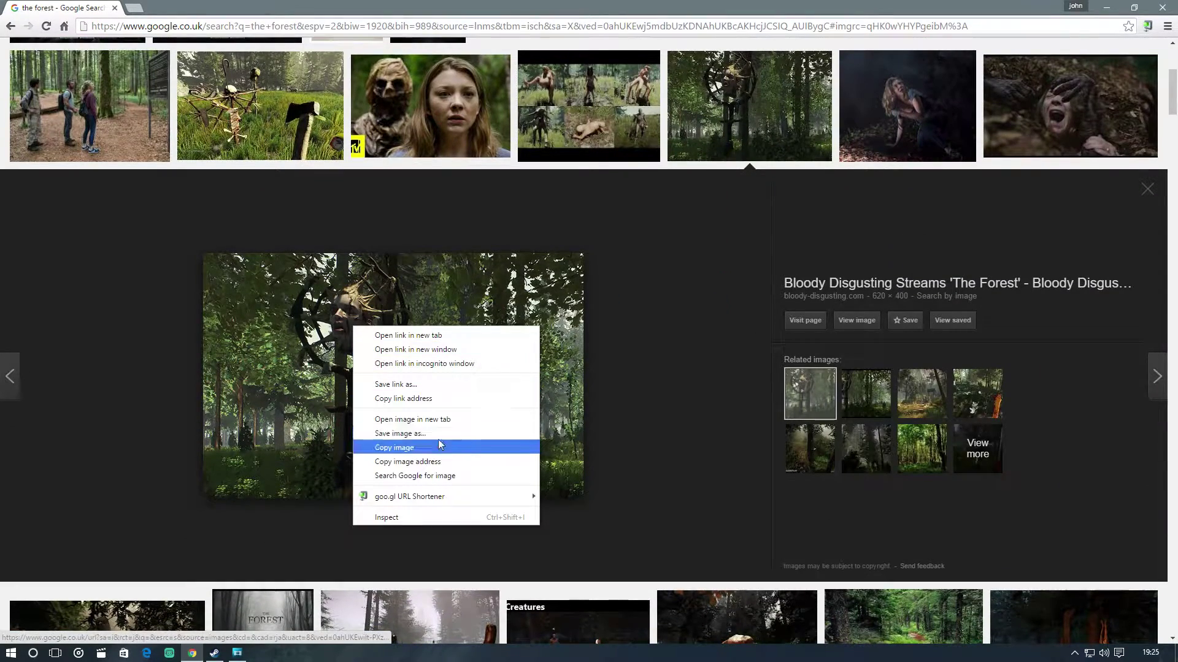
{"action": "left_click", "coordinate": [392, 431]}
{"action": "left_click", "coordinate": [465, 314]}
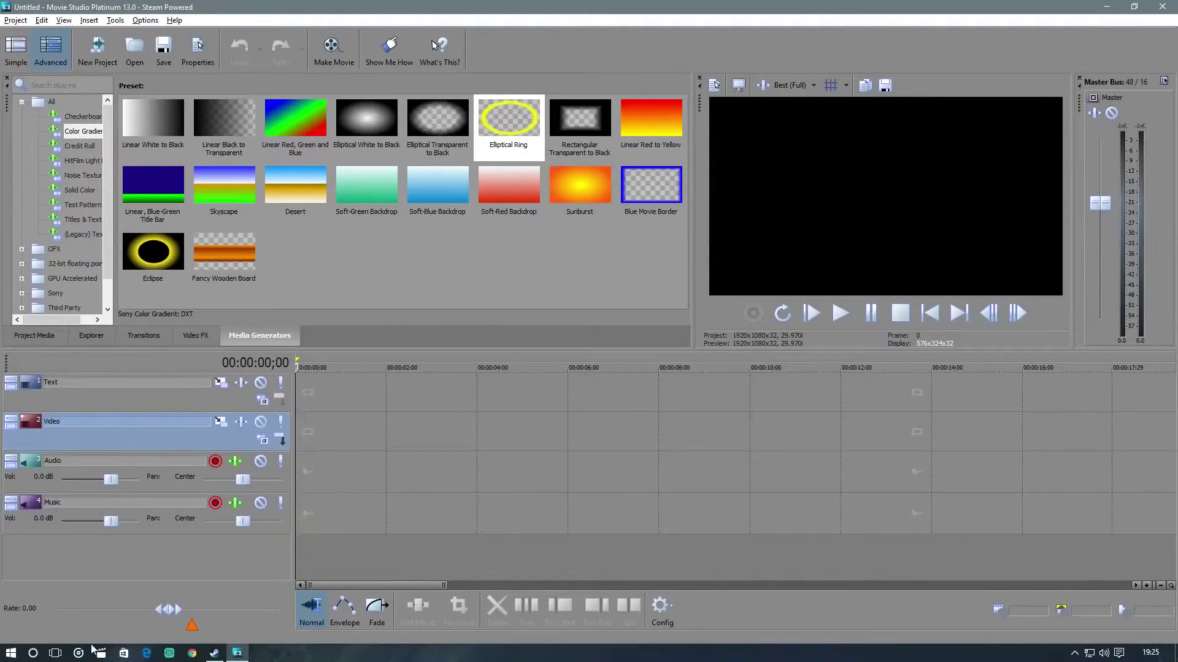
Step: Drag TheForestStream_BD from Pictures onto the Video track at 0, then insert two empty tracks
{"action": "left_click", "coordinate": [11, 652]}
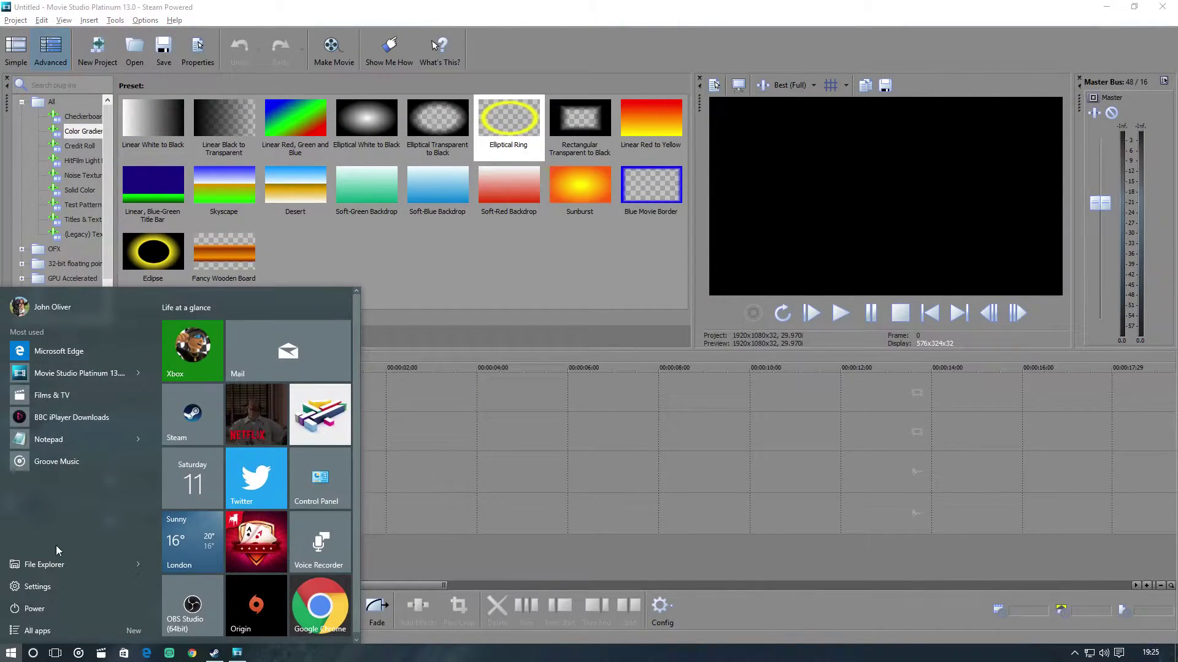
{"action": "left_click", "coordinate": [44, 565]}
{"action": "double_click", "coordinate": [767, 259]}
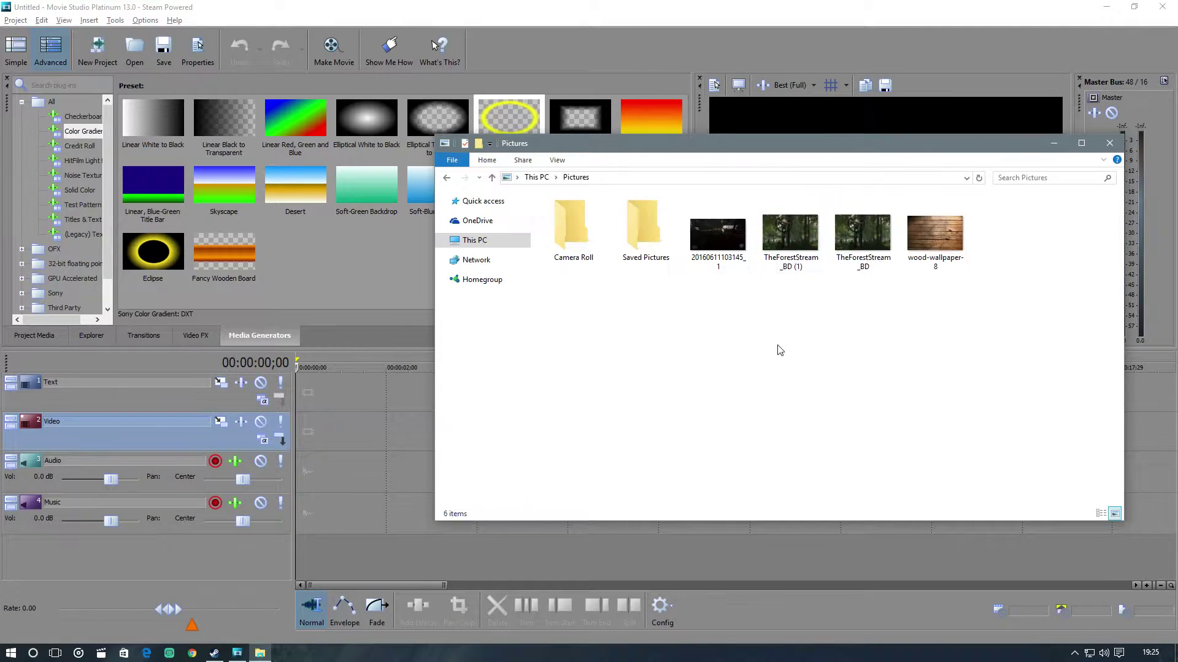
{"action": "left_click", "coordinate": [860, 242]}
{"action": "left_click_drag", "start_coordinate": [857, 233], "coordinate": [307, 433]}
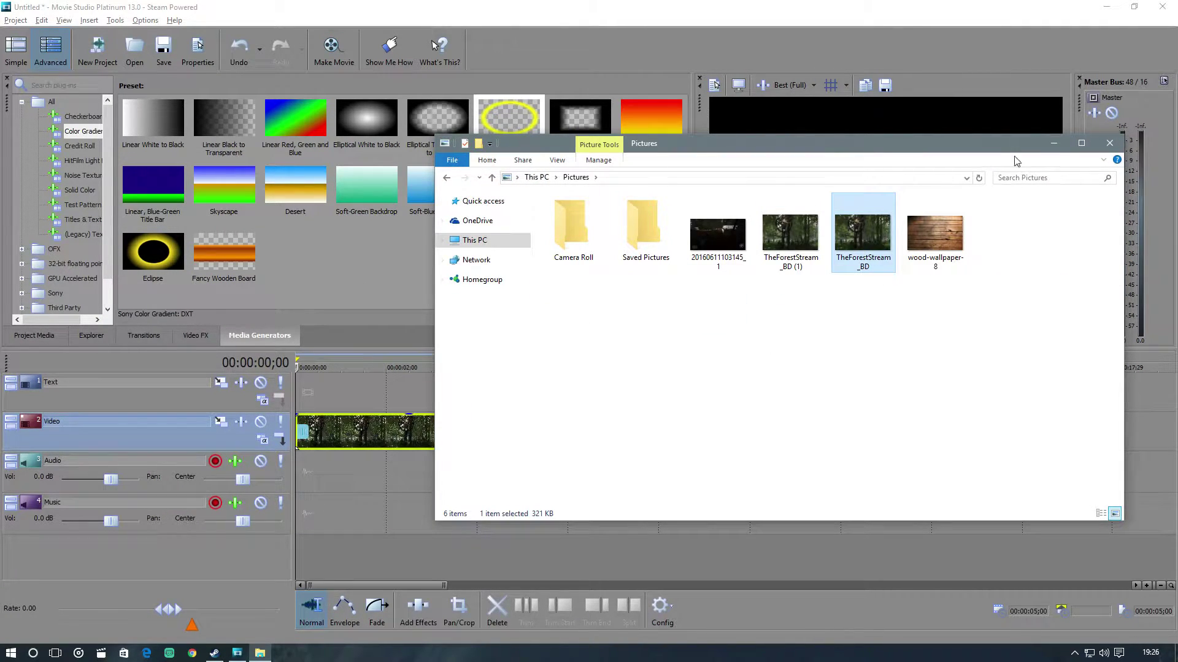
{"action": "left_click", "coordinate": [1109, 142]}
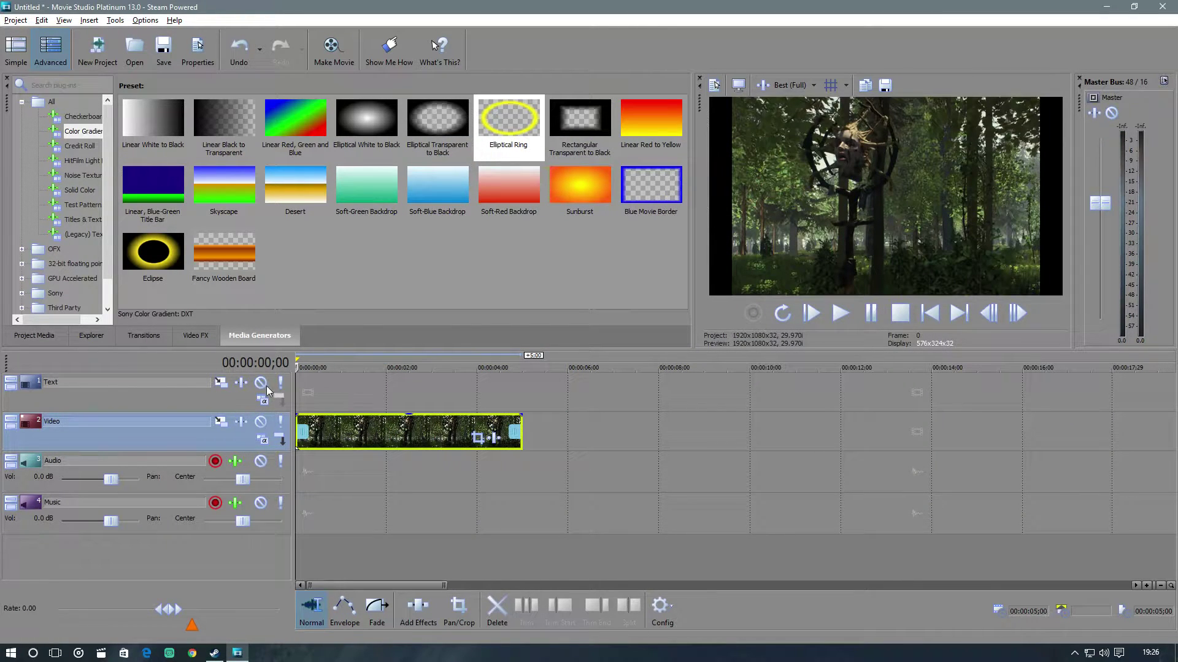
{"action": "key", "text": "ctrl+shift+q"}
{"action": "key", "text": "ctrl+shift+q"}
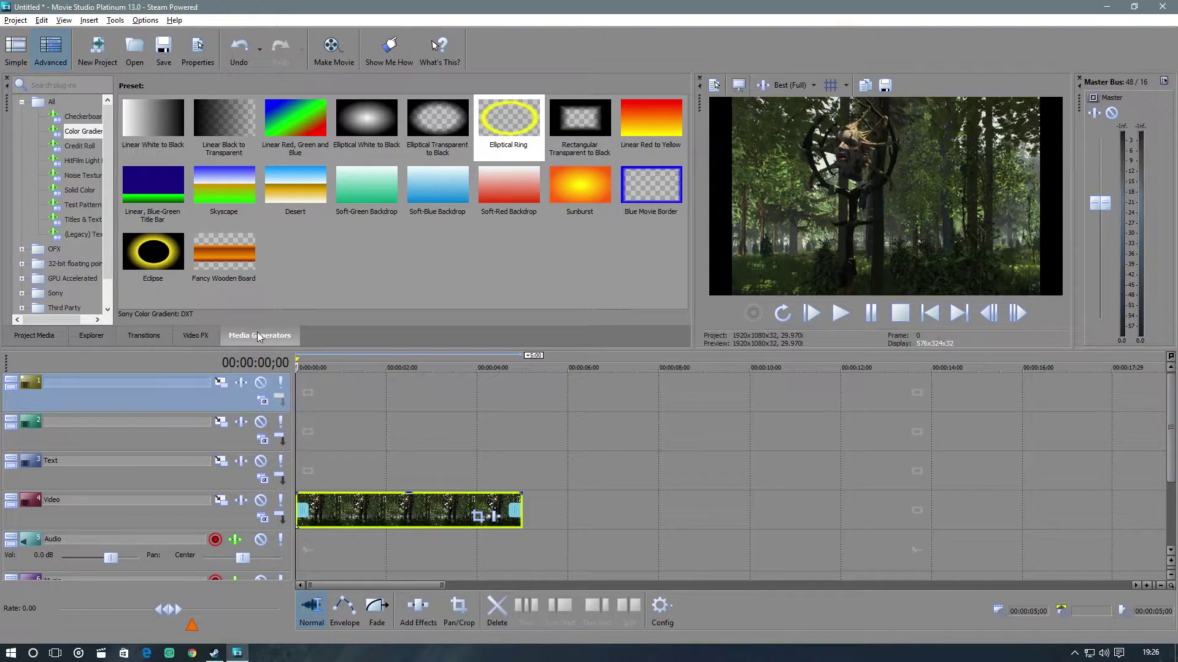
Step: Add a (Default) Titles & Text event to the Text track and trim it to 5 seconds
{"action": "left_click", "coordinate": [84, 219]}
{"action": "left_click_drag", "start_coordinate": [152, 123], "coordinate": [310, 475]}
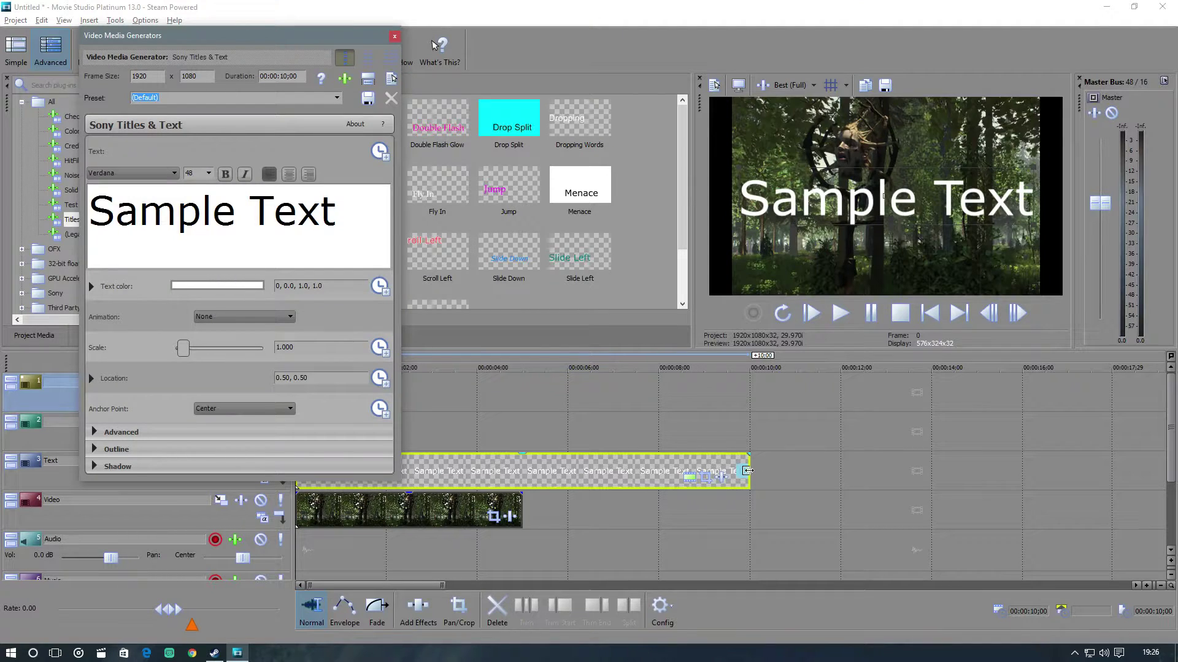
{"action": "left_click_drag", "start_coordinate": [748, 470], "coordinate": [522, 470]}
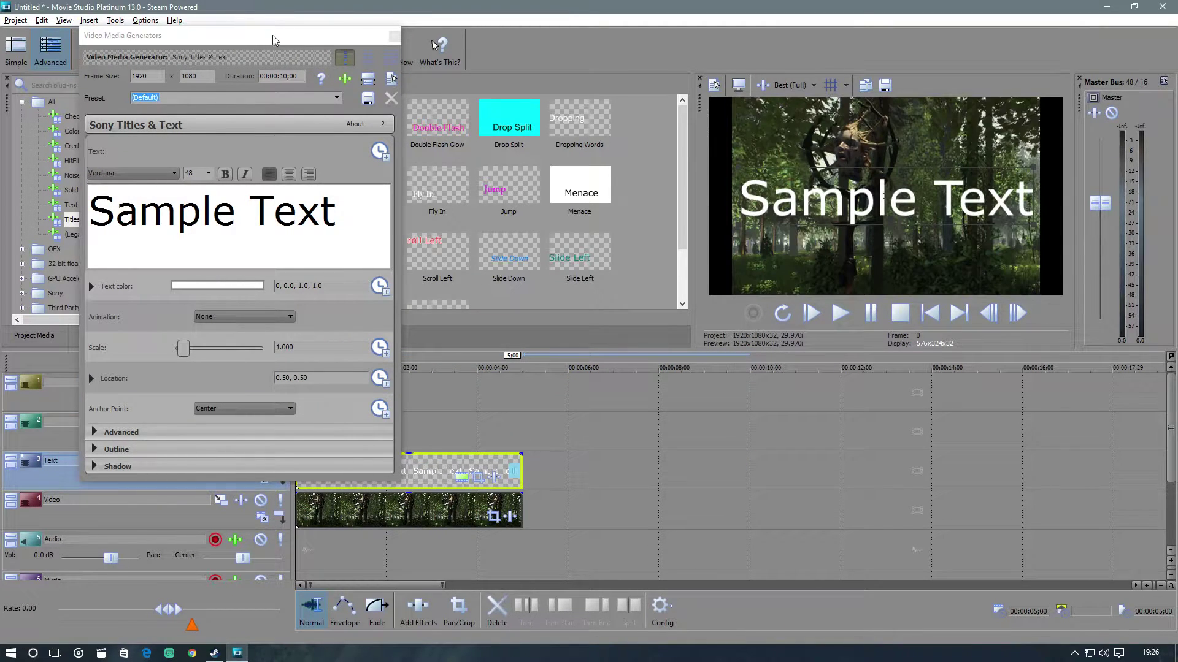
Step: Replace the Sample Text placeholder with 'The Forest'
{"action": "left_click_drag", "start_coordinate": [274, 40], "coordinate": [717, 163]}
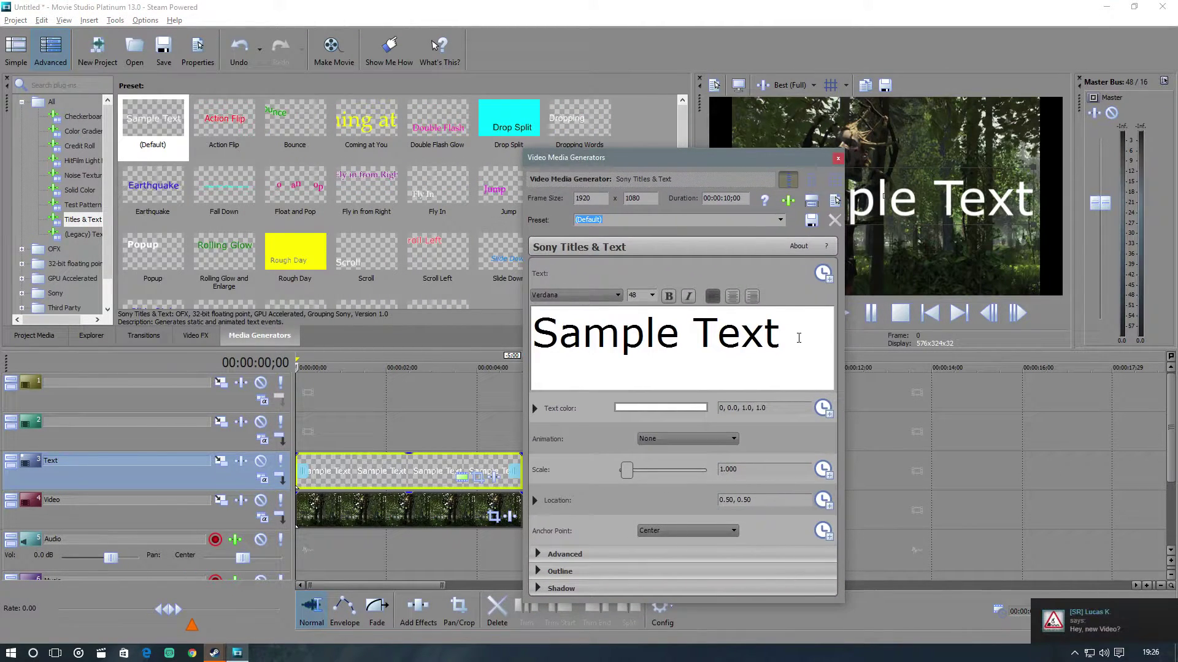
{"action": "left_click_drag", "start_coordinate": [799, 338], "coordinate": [531, 334]}
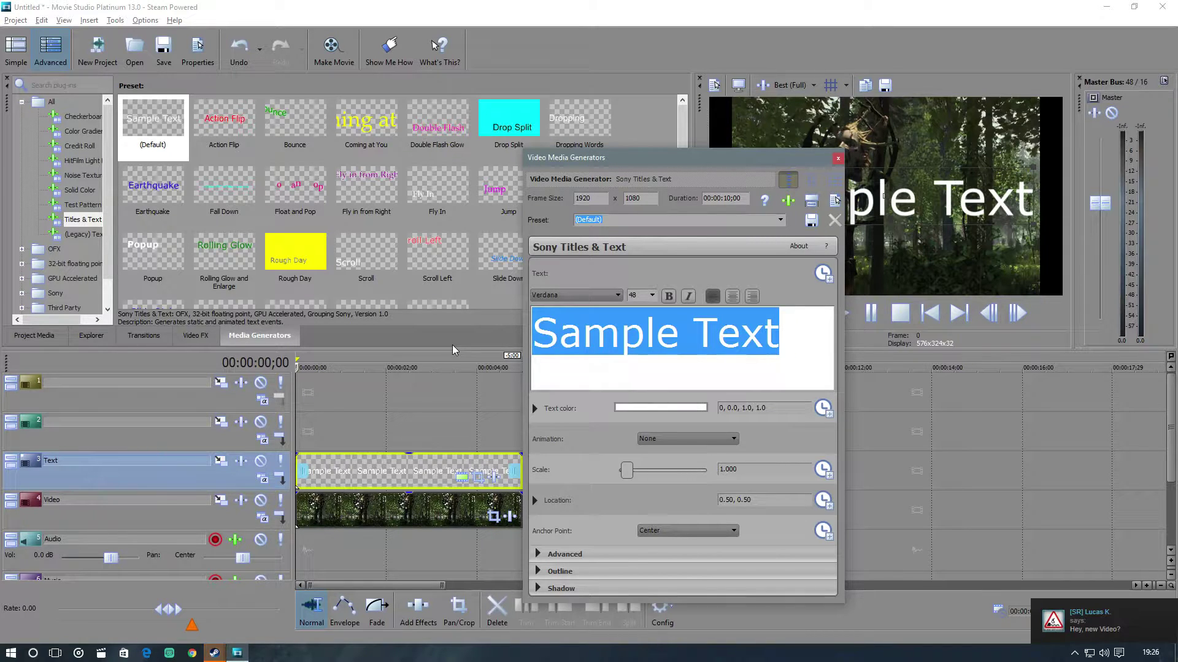
{"action": "key", "text": "BackSpace"}
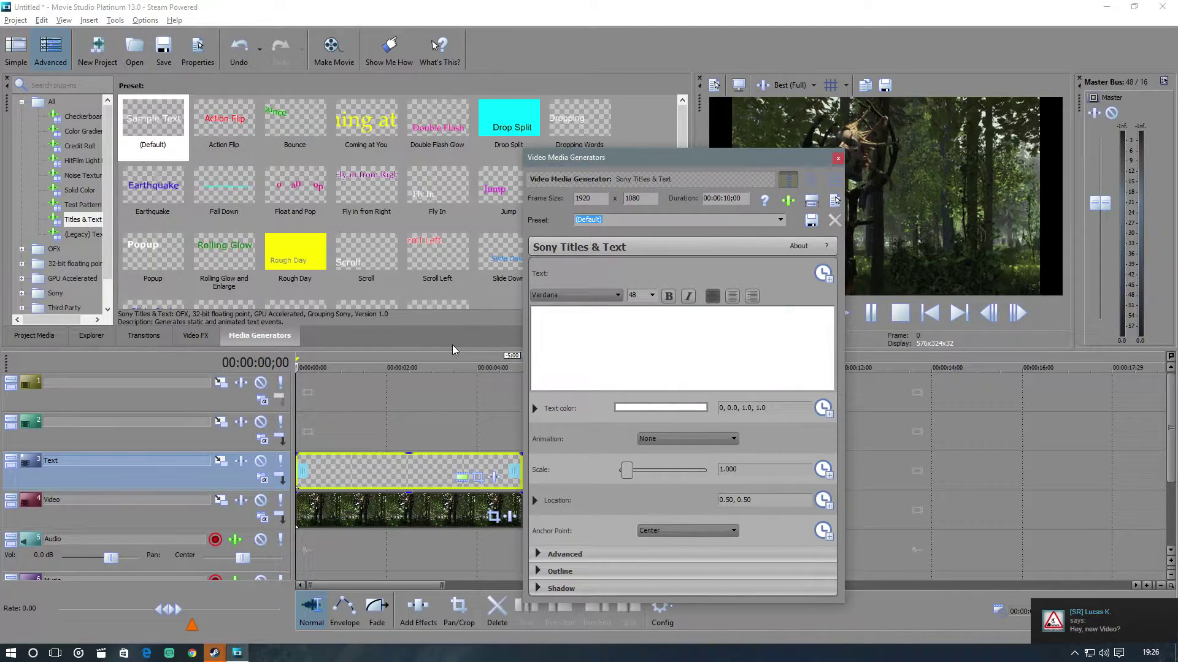
{"action": "type", "text": "The Forest"}
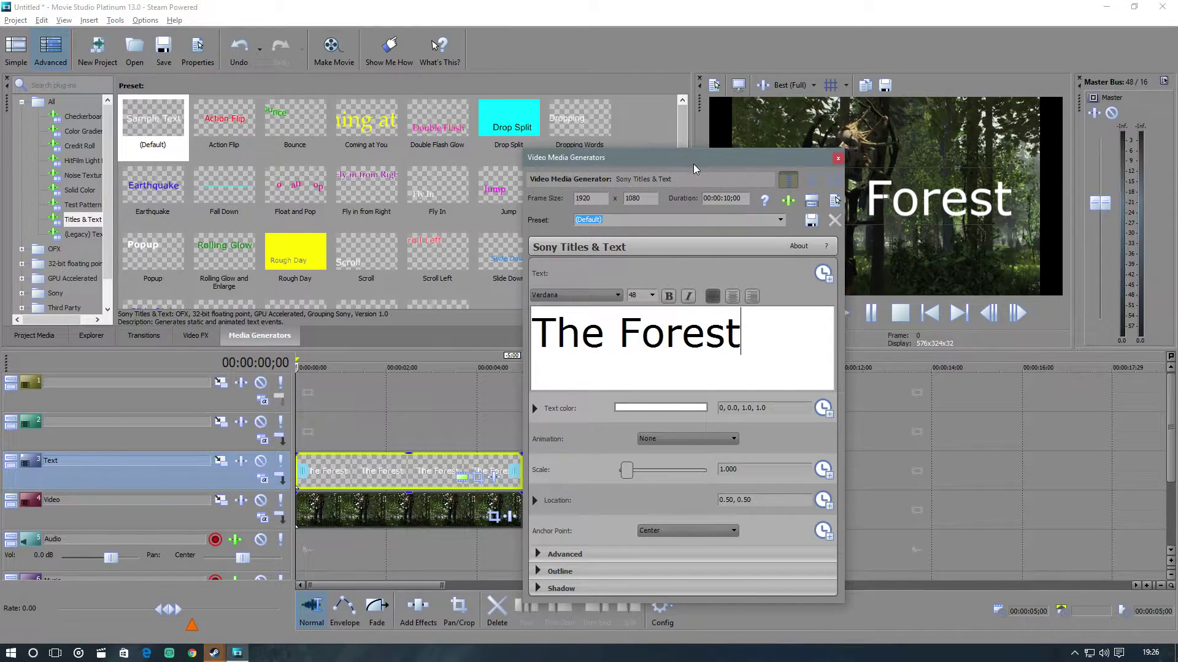
Step: Make 'The Forest' title bold at size 52
{"action": "left_click_drag", "start_coordinate": [682, 160], "coordinate": [428, 115]}
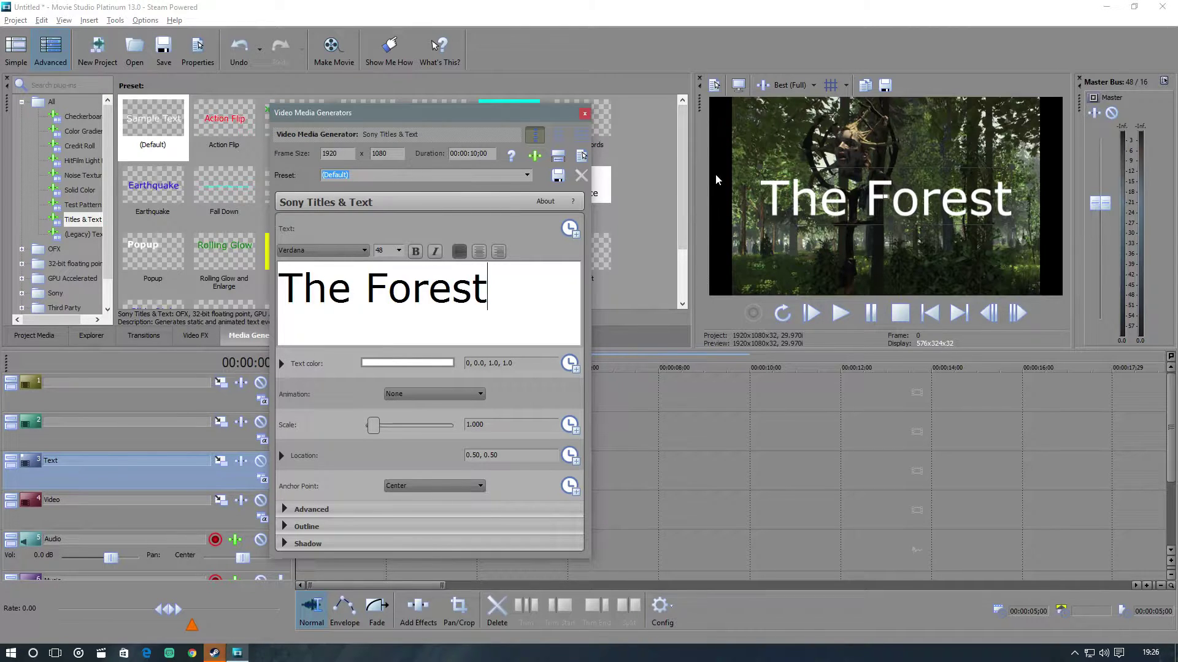
{"action": "left_click_drag", "start_coordinate": [499, 286], "coordinate": [275, 293]}
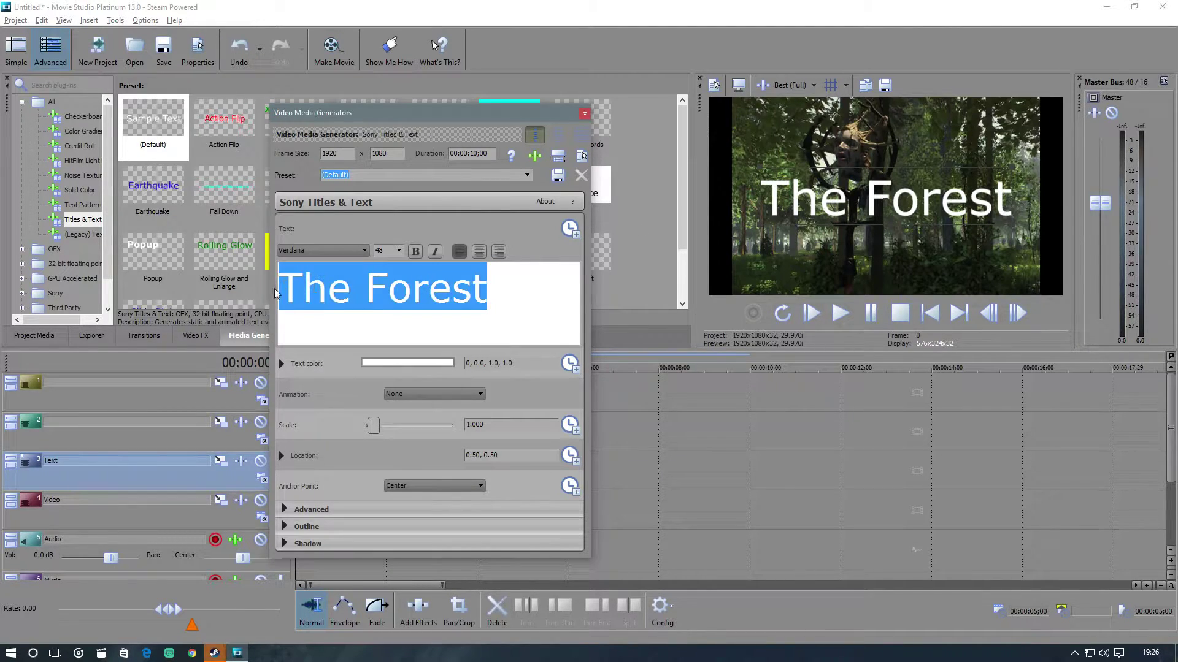
{"action": "left_click", "coordinate": [416, 253]}
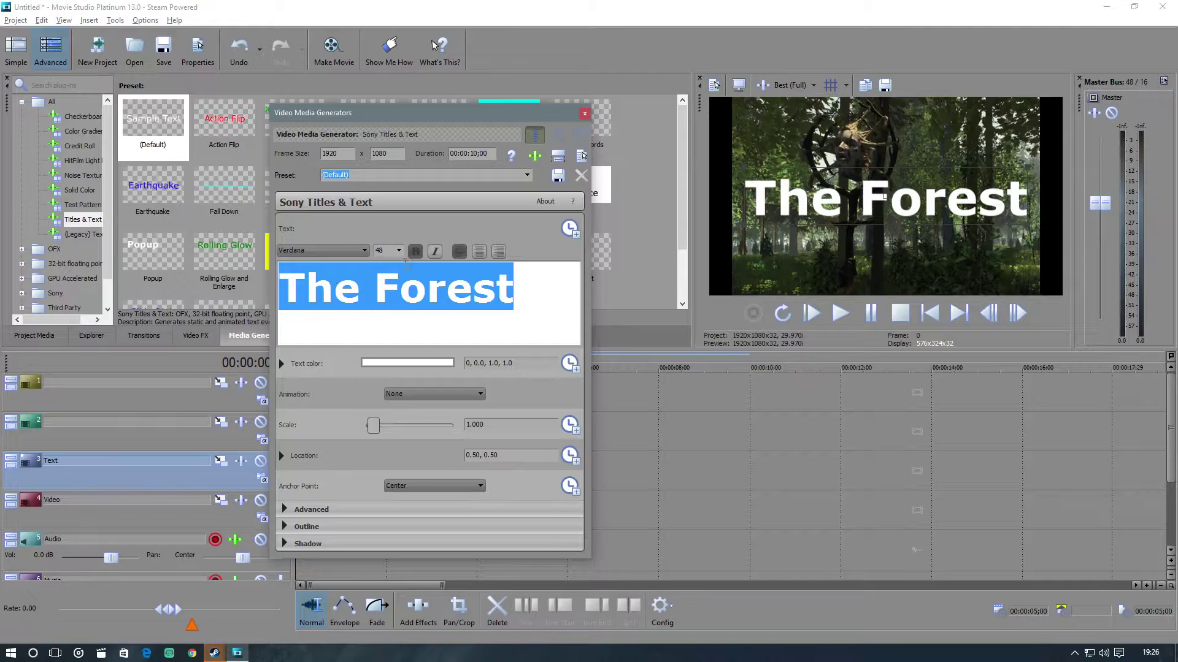
{"action": "left_click", "coordinate": [400, 251]}
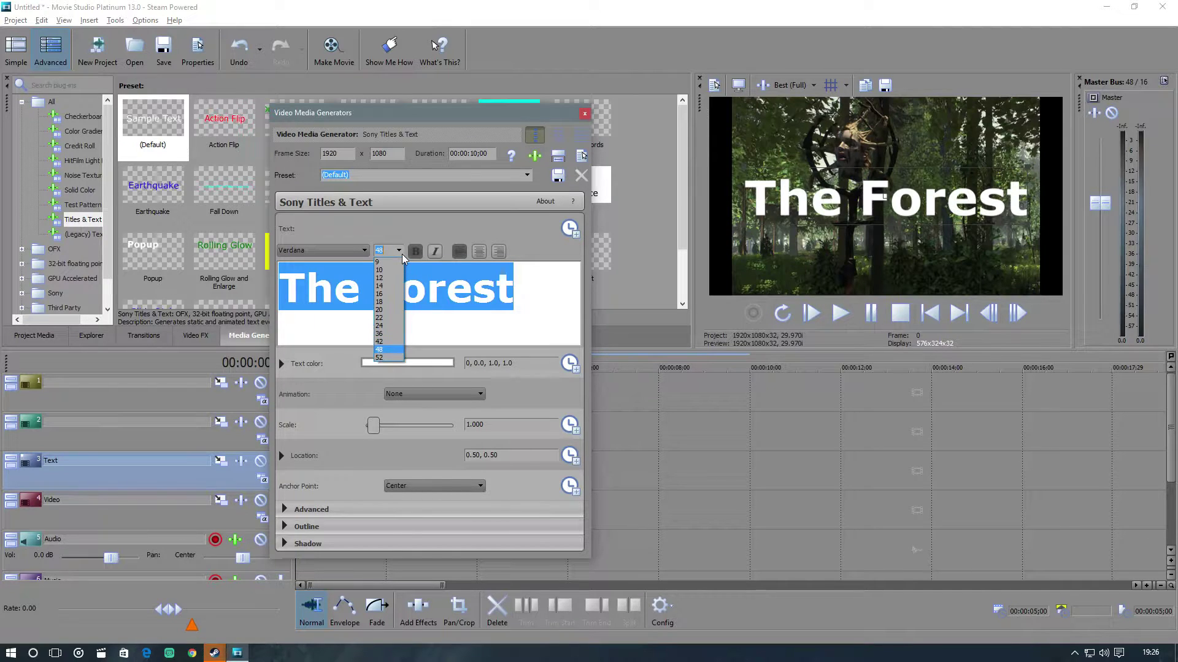
{"action": "left_click", "coordinate": [380, 358]}
{"action": "left_click", "coordinate": [549, 290]}
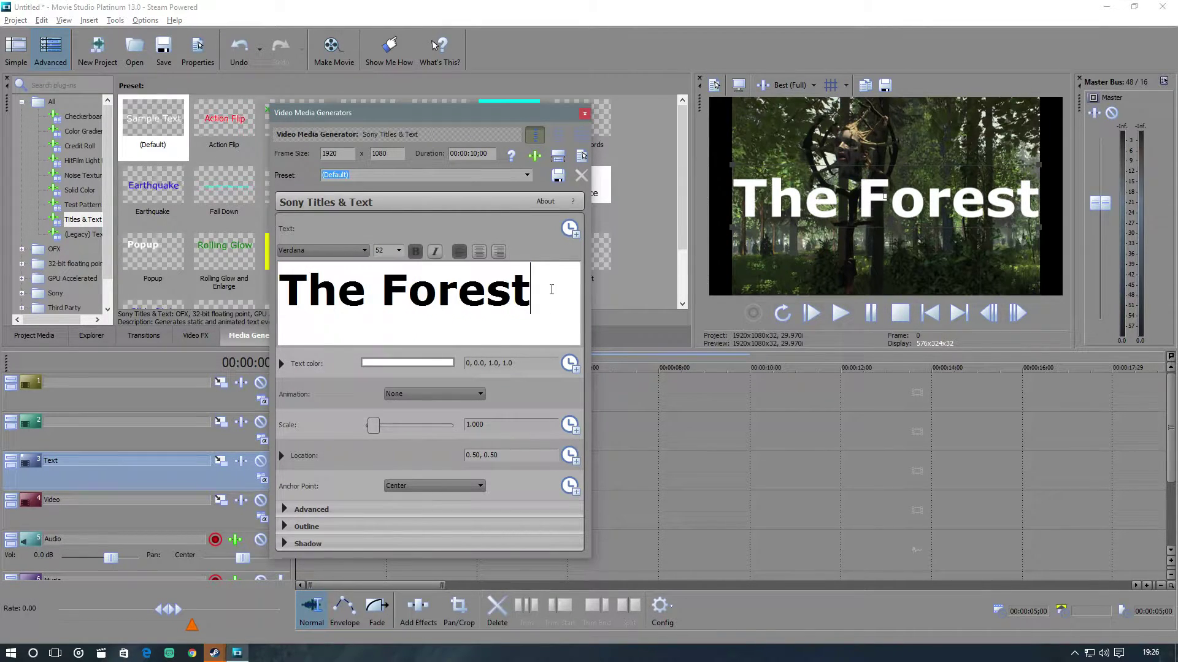
Step: Add a second line 'S5 E10' beneath the title at size 24
{"action": "key", "text": "Return"}
{"action": "key", "text": "Return"}
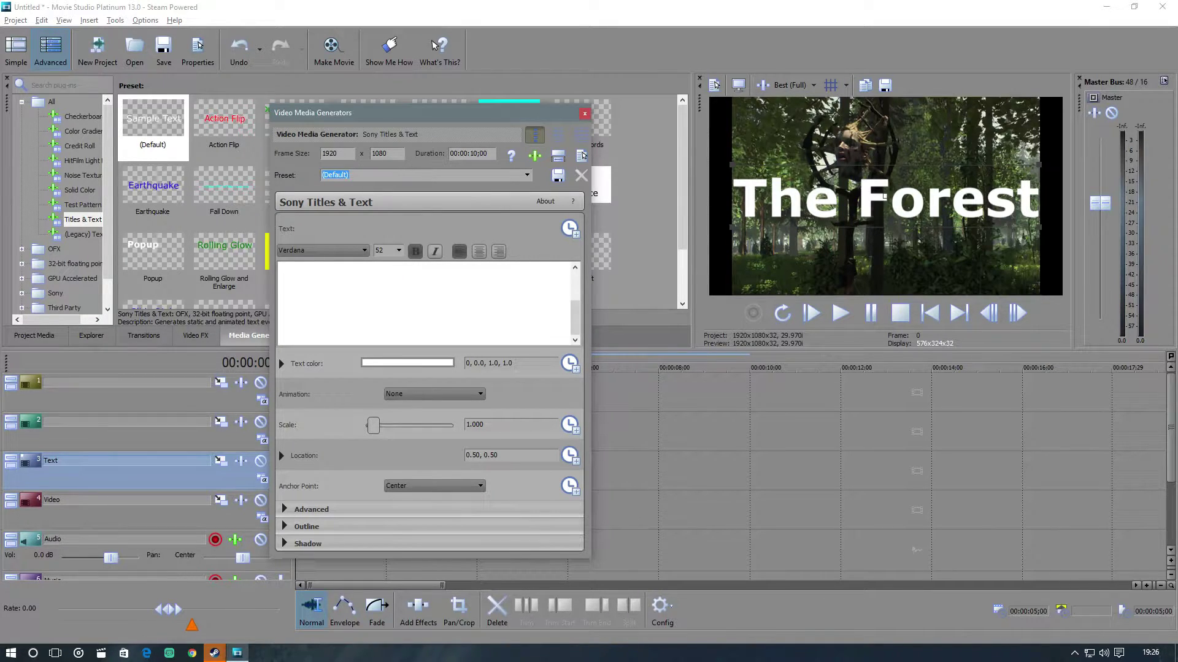
{"action": "type", "text": "S5"}
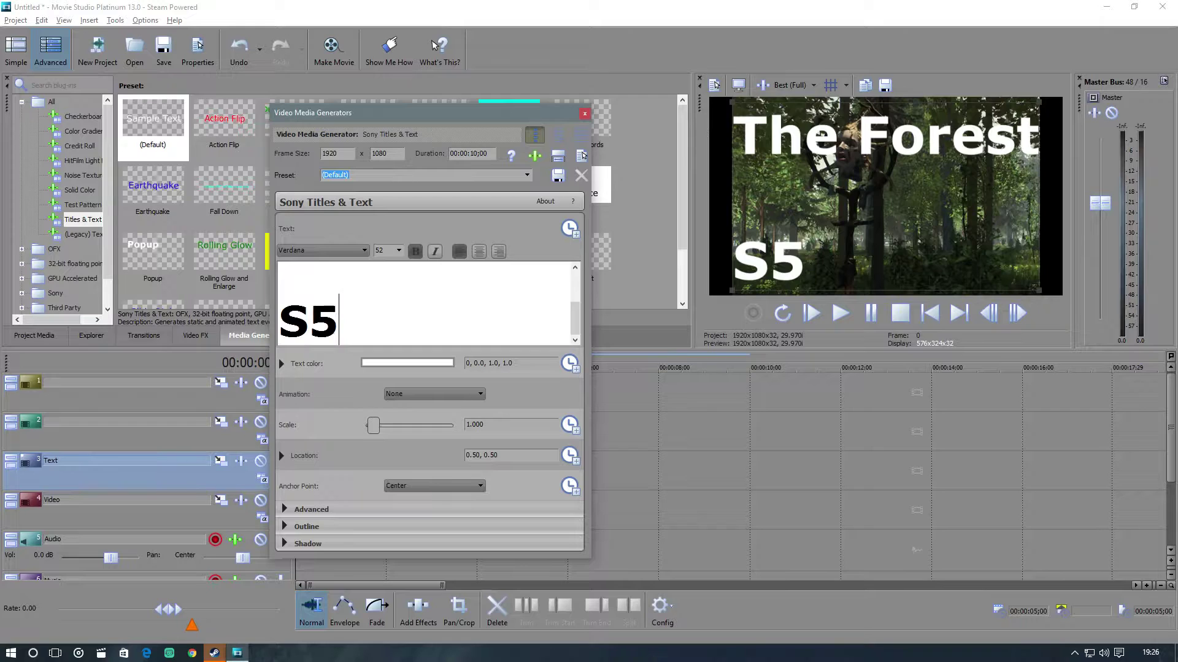
{"action": "type", "text": " E "}
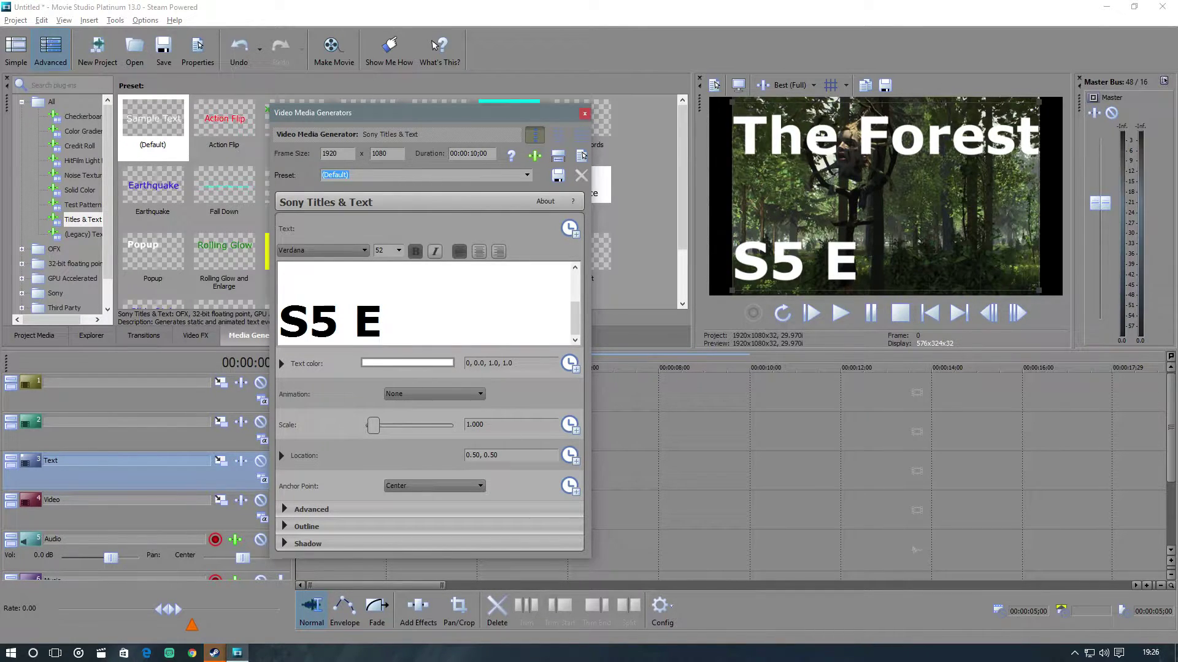
{"action": "type", "text": "10"}
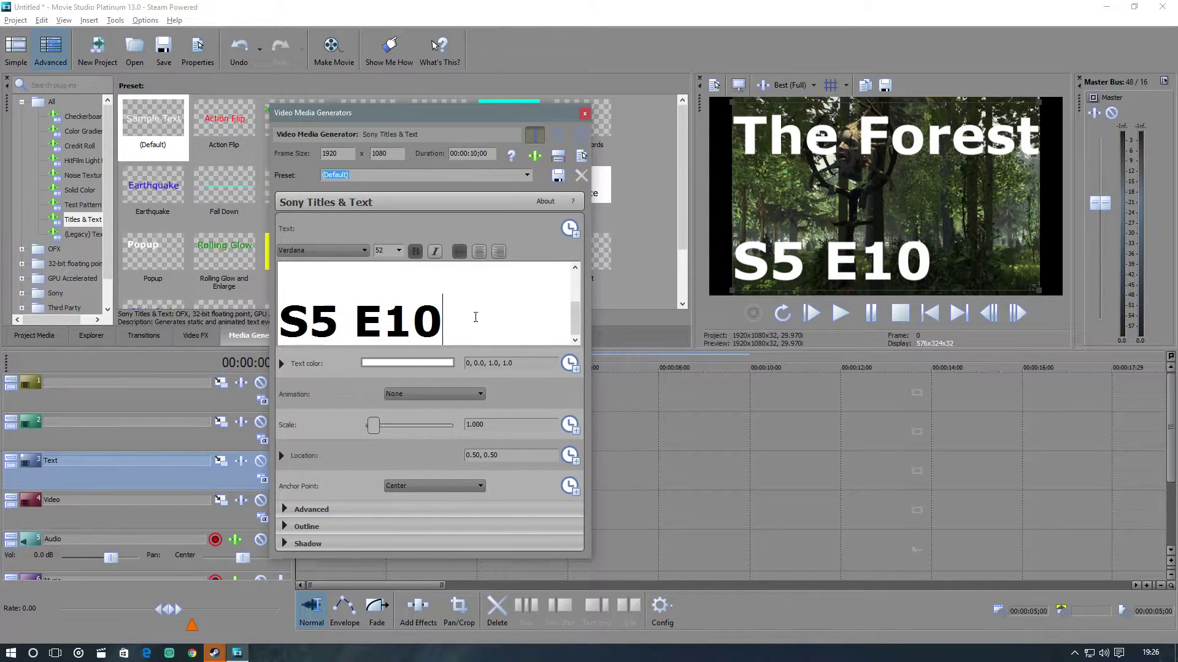
{"action": "left_click_drag", "start_coordinate": [427, 322], "coordinate": [290, 323]}
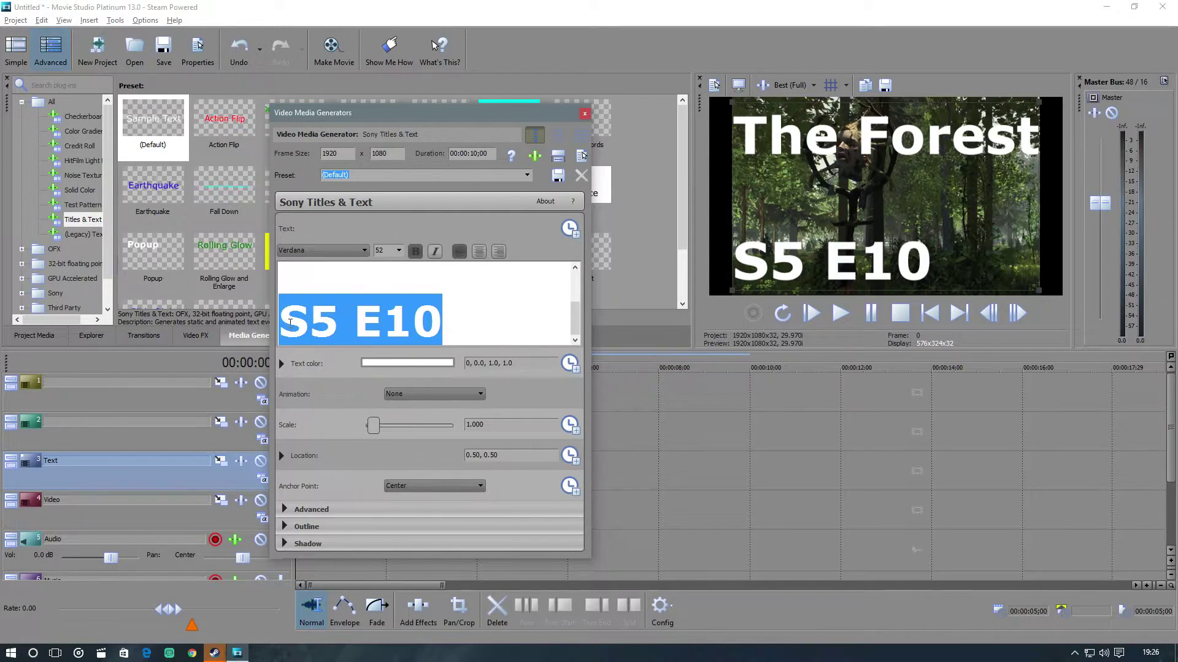
{"action": "left_click", "coordinate": [399, 250]}
{"action": "left_click", "coordinate": [389, 307]}
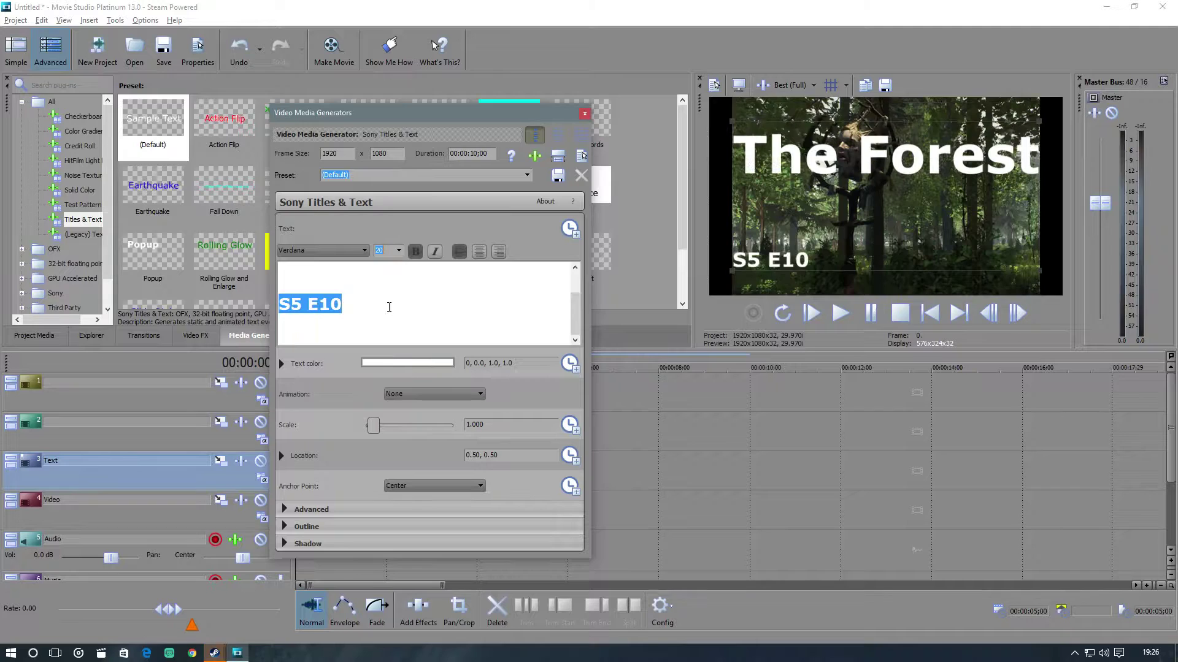
{"action": "left_click", "coordinate": [398, 252]}
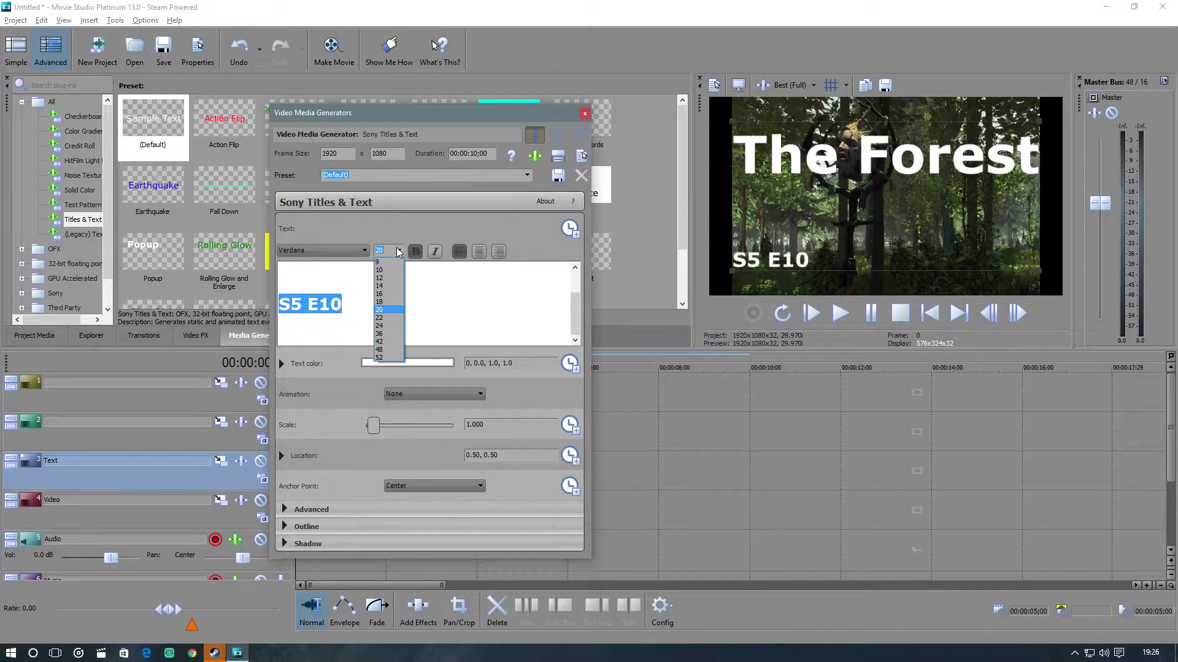
{"action": "left_click", "coordinate": [387, 325]}
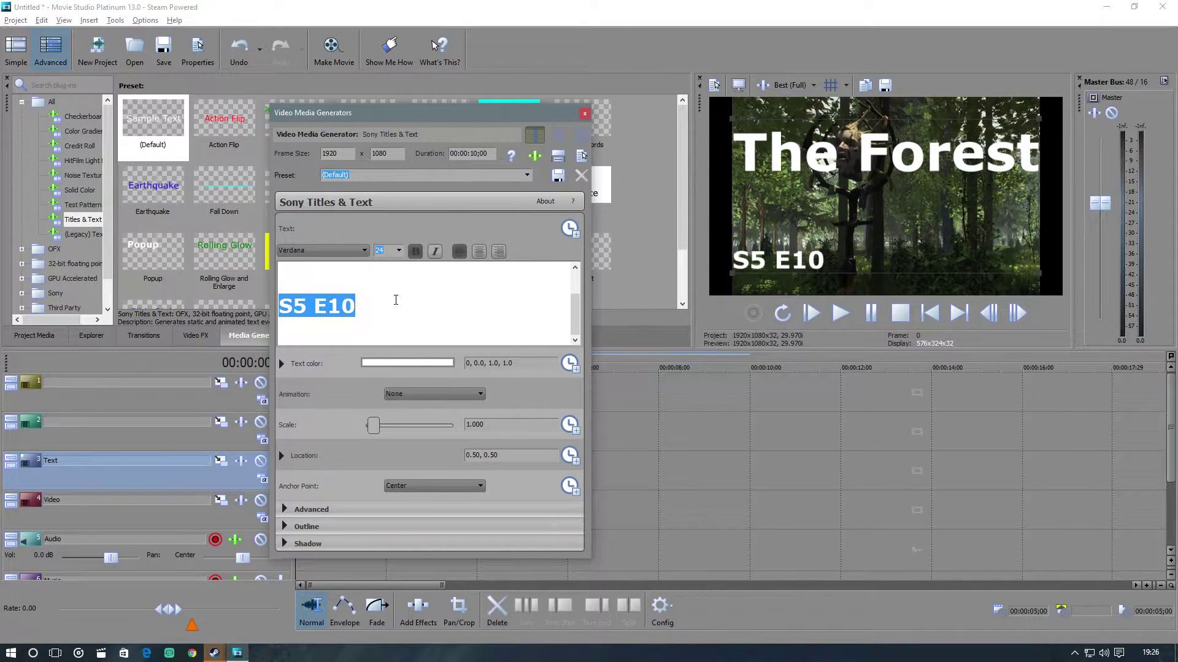
{"action": "left_click", "coordinate": [399, 250]}
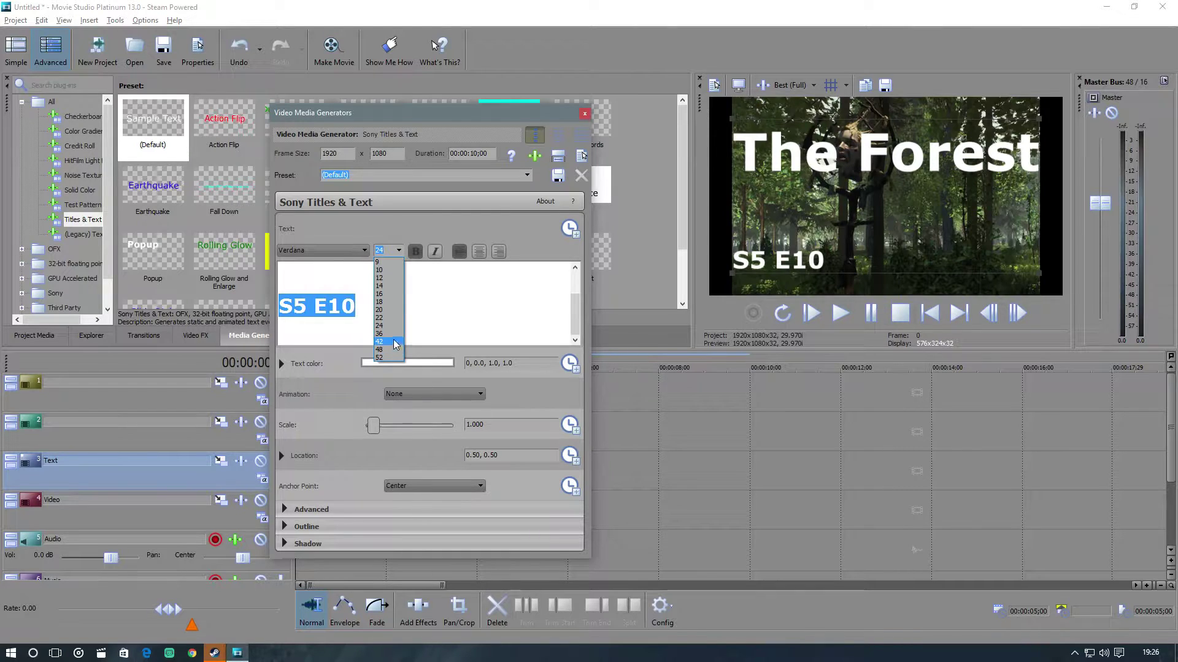
{"action": "left_click", "coordinate": [391, 333]}
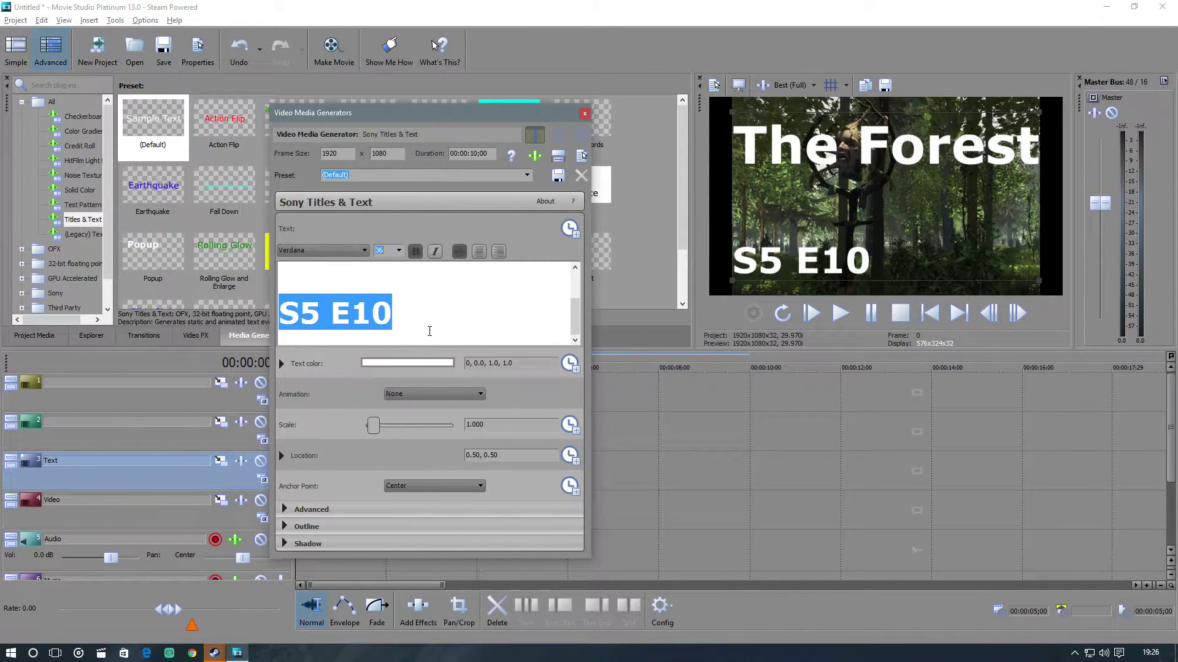
{"action": "left_click", "coordinate": [401, 252]}
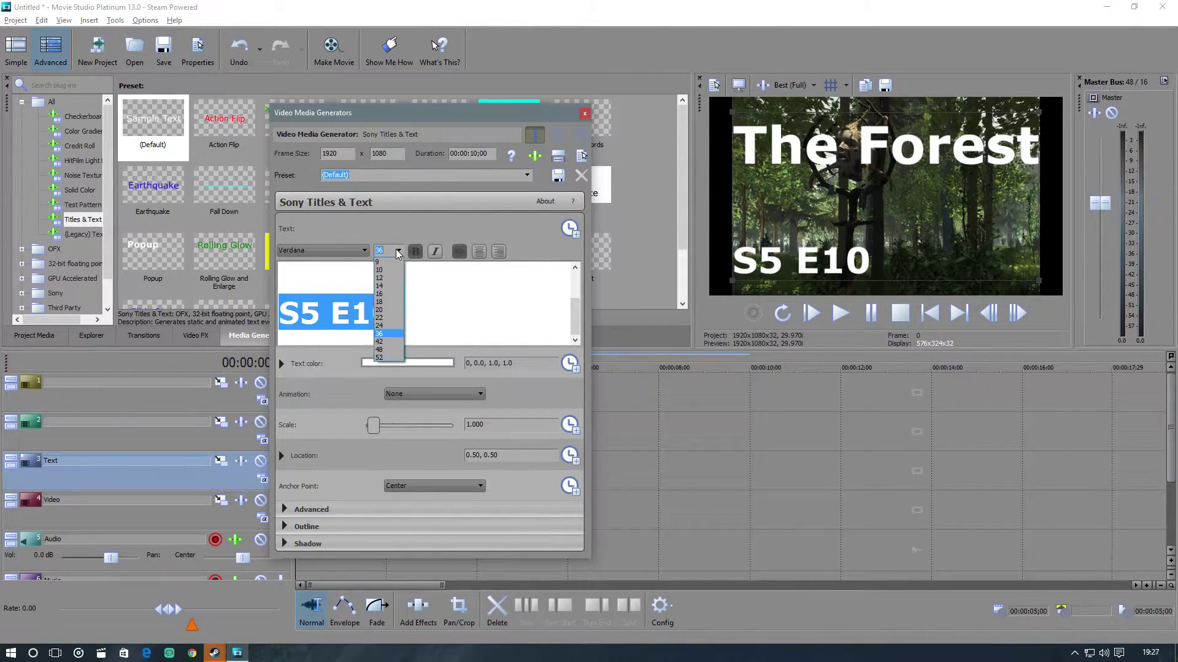
{"action": "left_click", "coordinate": [395, 300]}
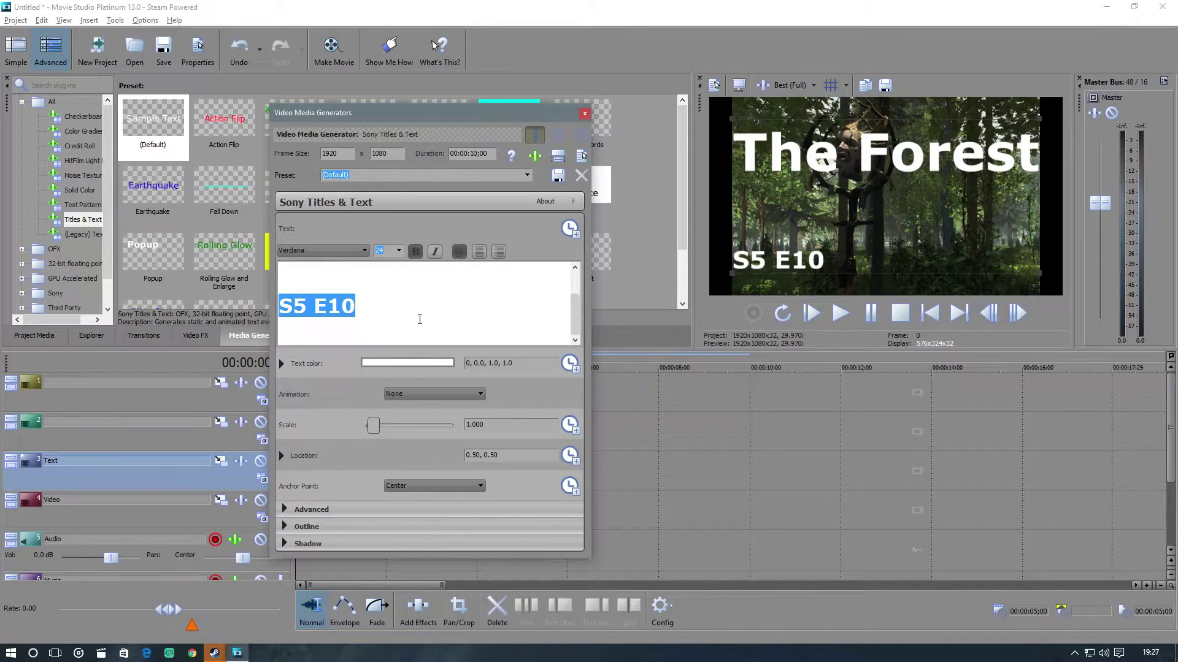
Step: Append 'The Demo' to the subtitle line at size 16 and close the title settings
{"action": "left_click", "coordinate": [395, 311]}
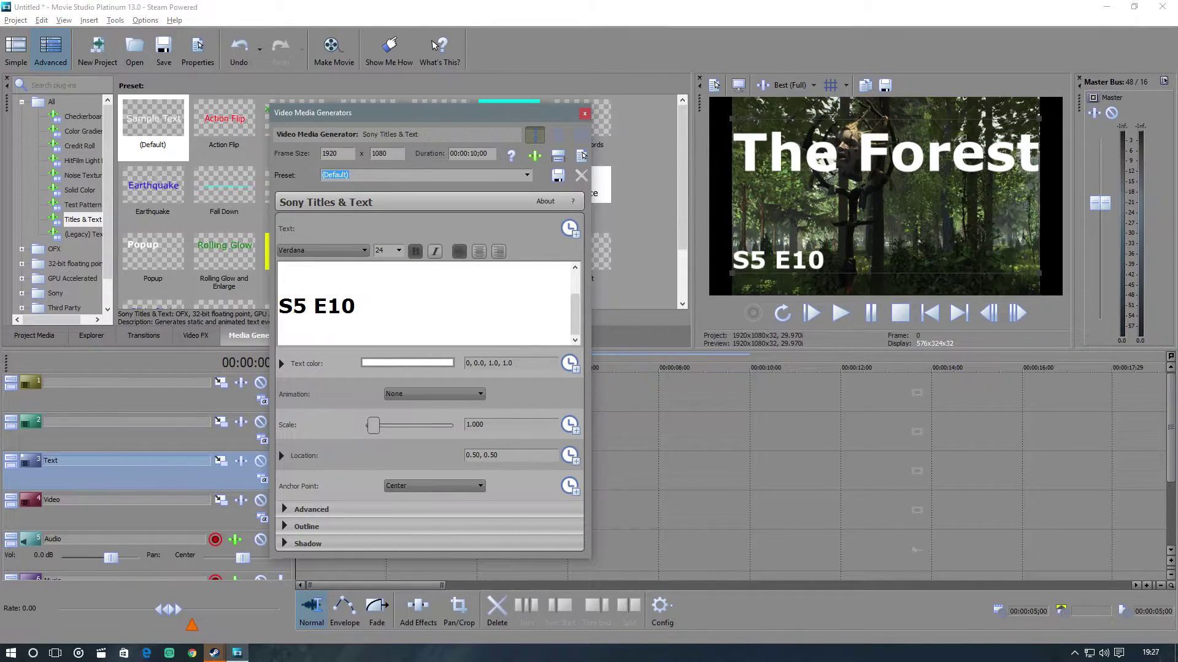
{"action": "type", "text": "The D"}
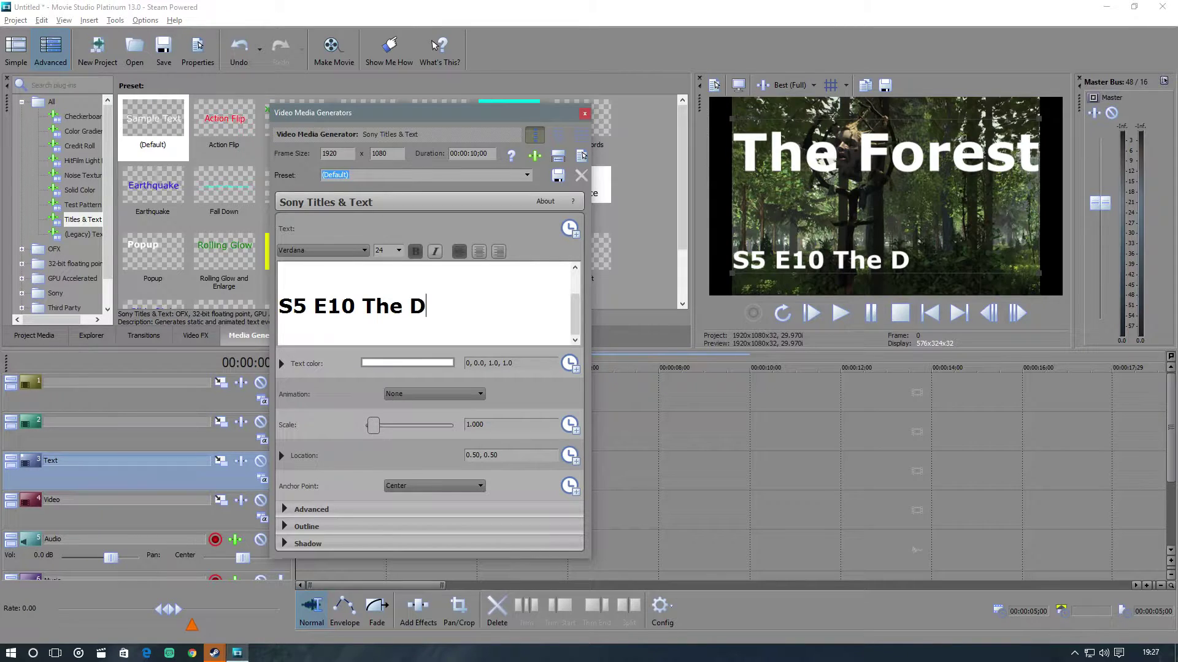
{"action": "type", "text": "enmo"}
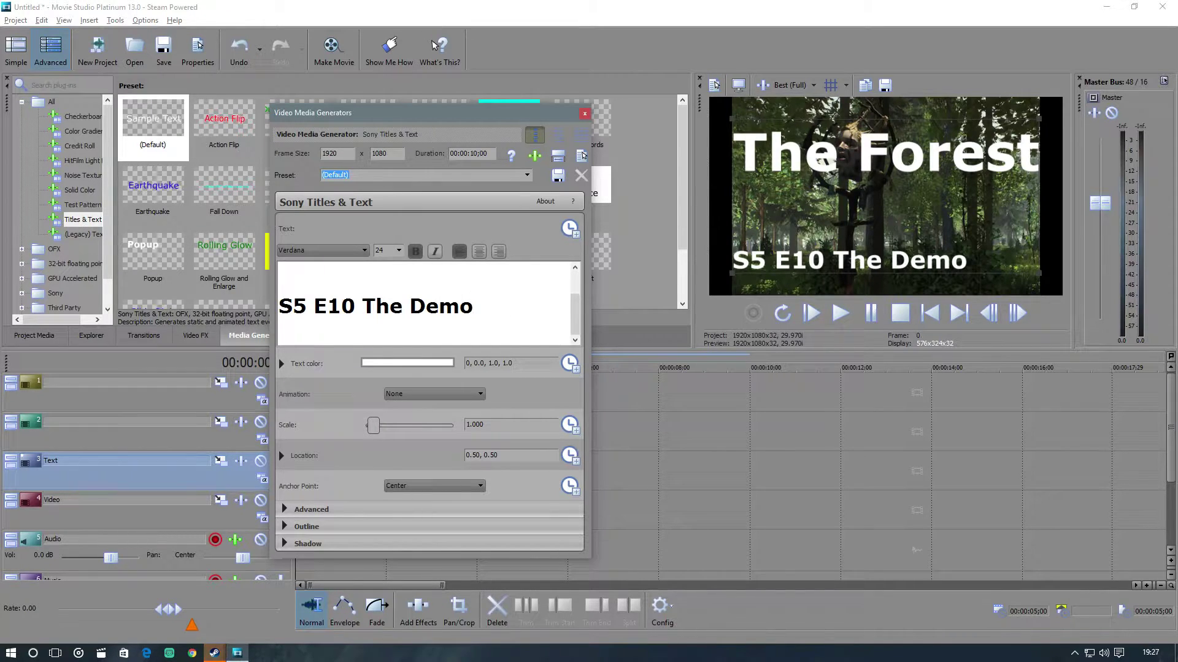
{"action": "left_click_drag", "start_coordinate": [485, 312], "coordinate": [288, 310]}
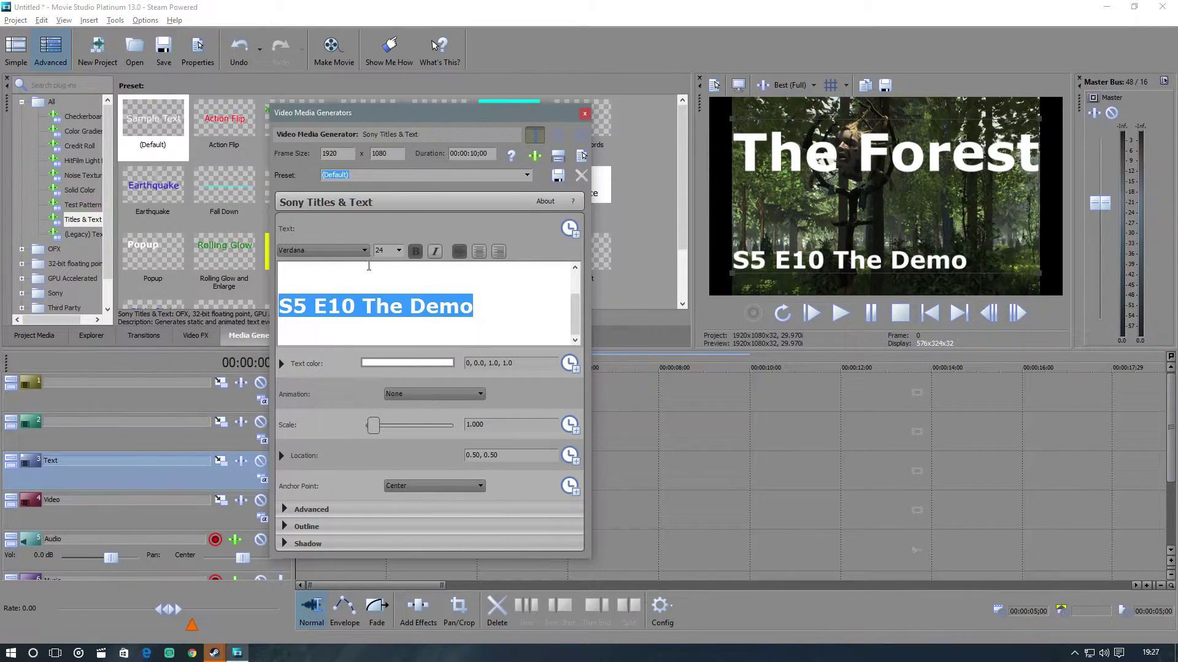
{"action": "left_click_drag", "start_coordinate": [474, 326], "coordinate": [396, 313]}
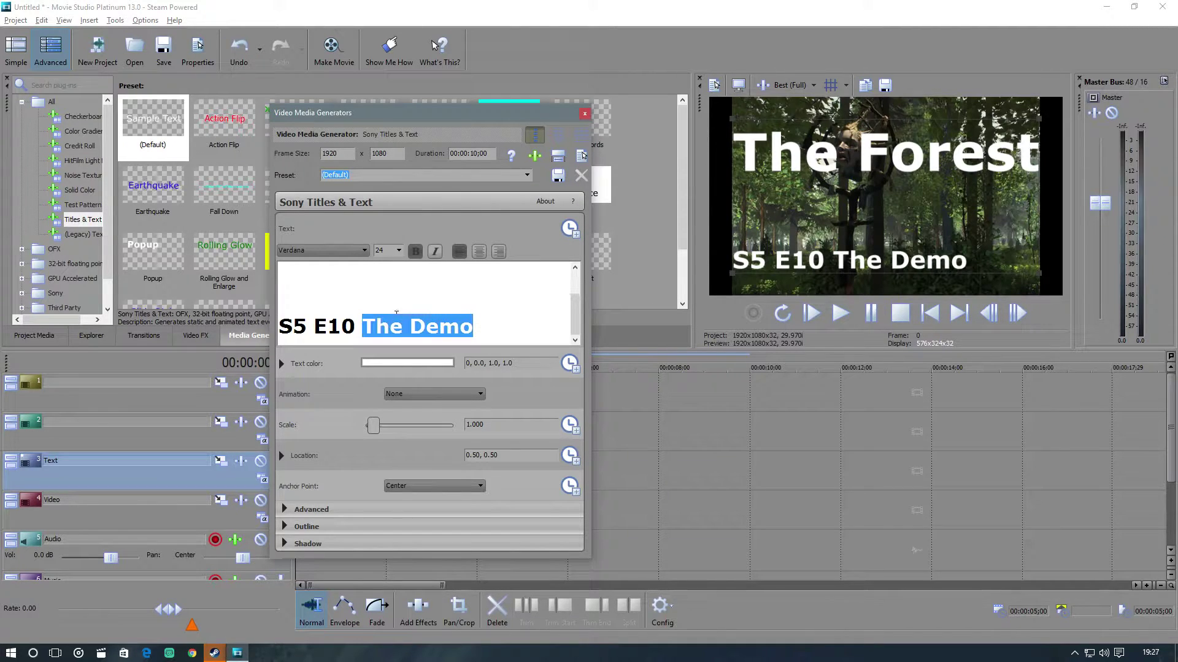
{"action": "left_click", "coordinate": [399, 251]}
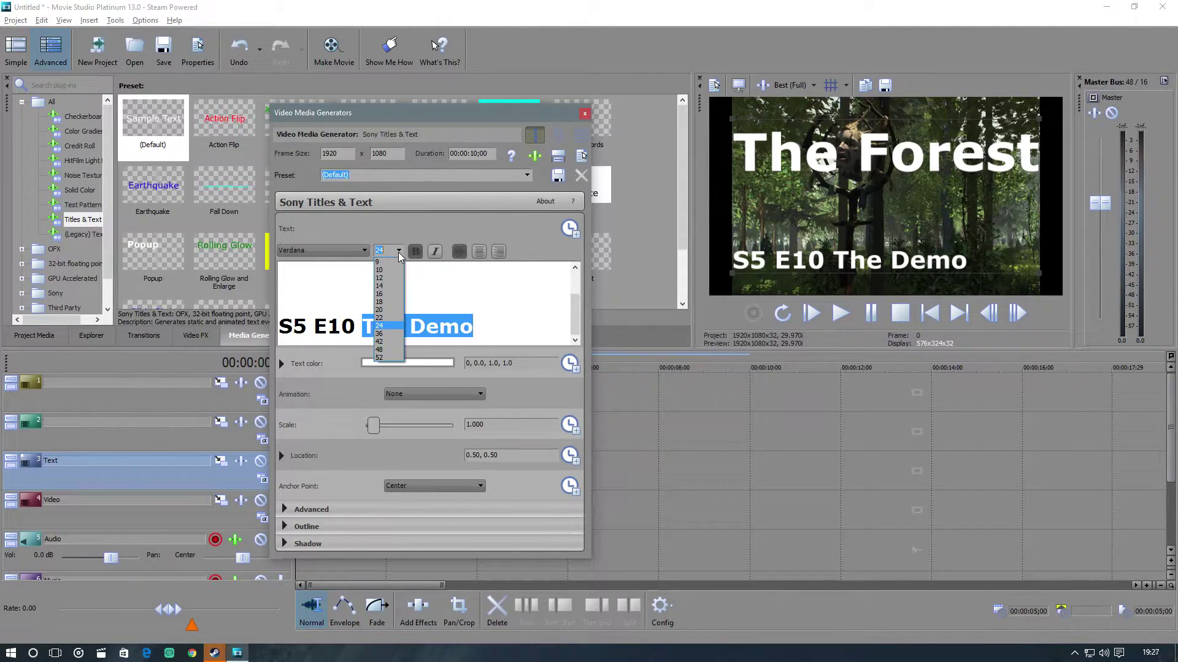
{"action": "left_click", "coordinate": [386, 310]}
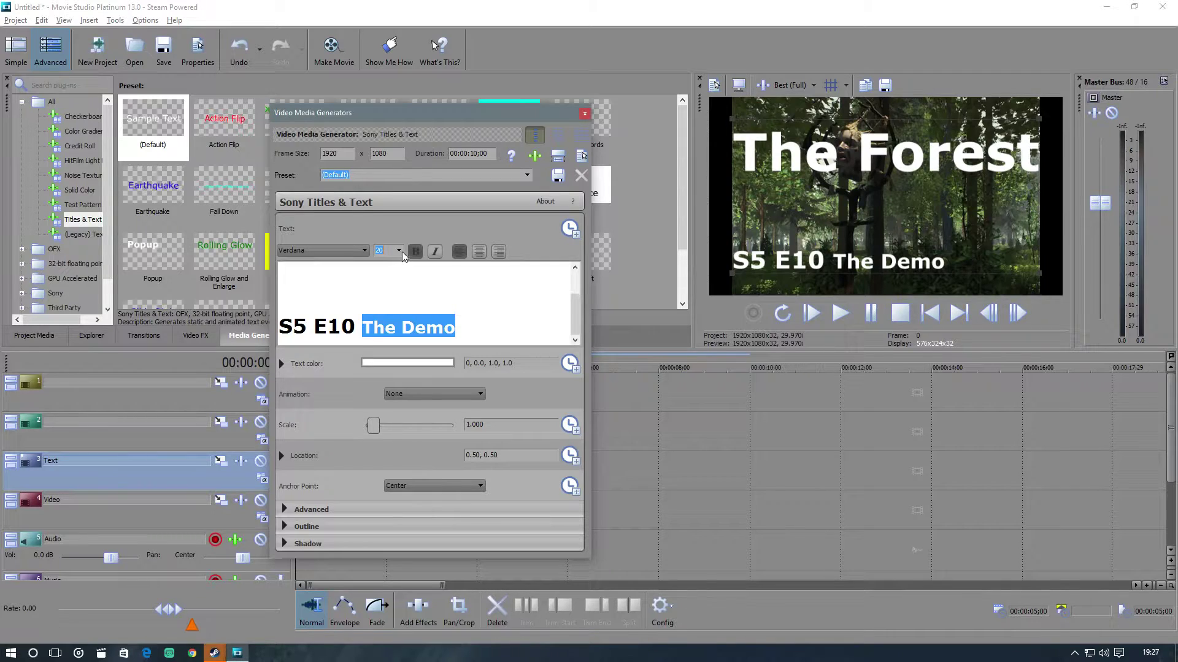
{"action": "left_click", "coordinate": [399, 252]}
{"action": "left_click", "coordinate": [388, 297]}
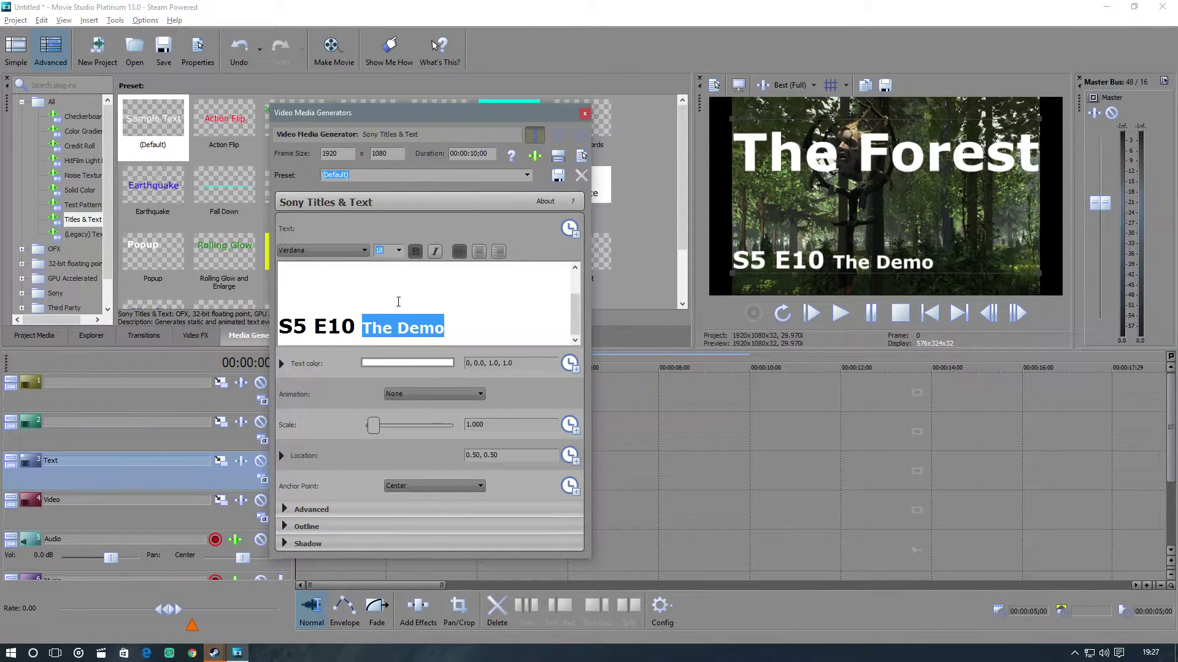
{"action": "left_click", "coordinate": [399, 252]}
{"action": "left_click", "coordinate": [402, 301]}
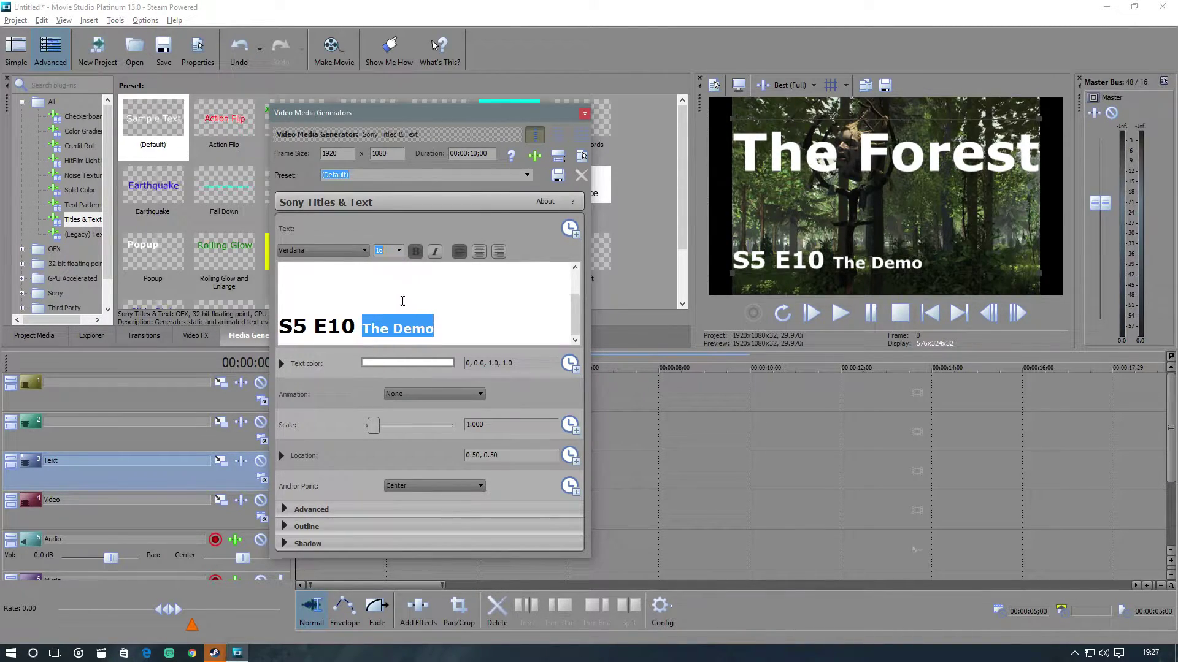
{"action": "left_click", "coordinate": [362, 329]}
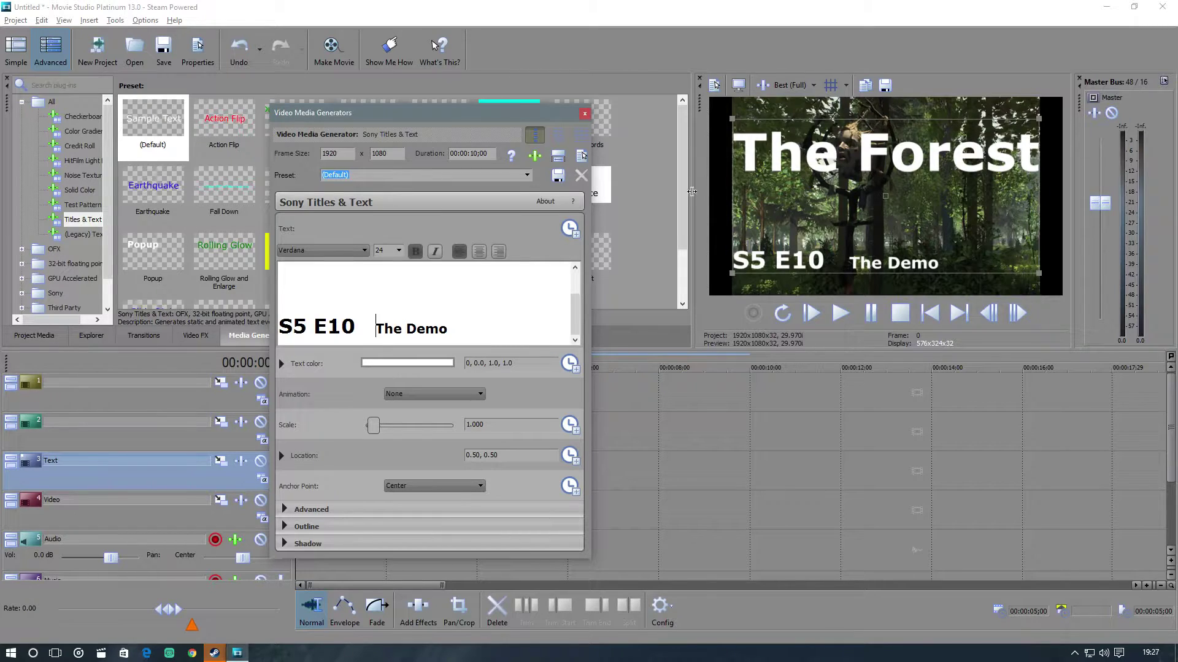
{"action": "left_click", "coordinate": [585, 114]}
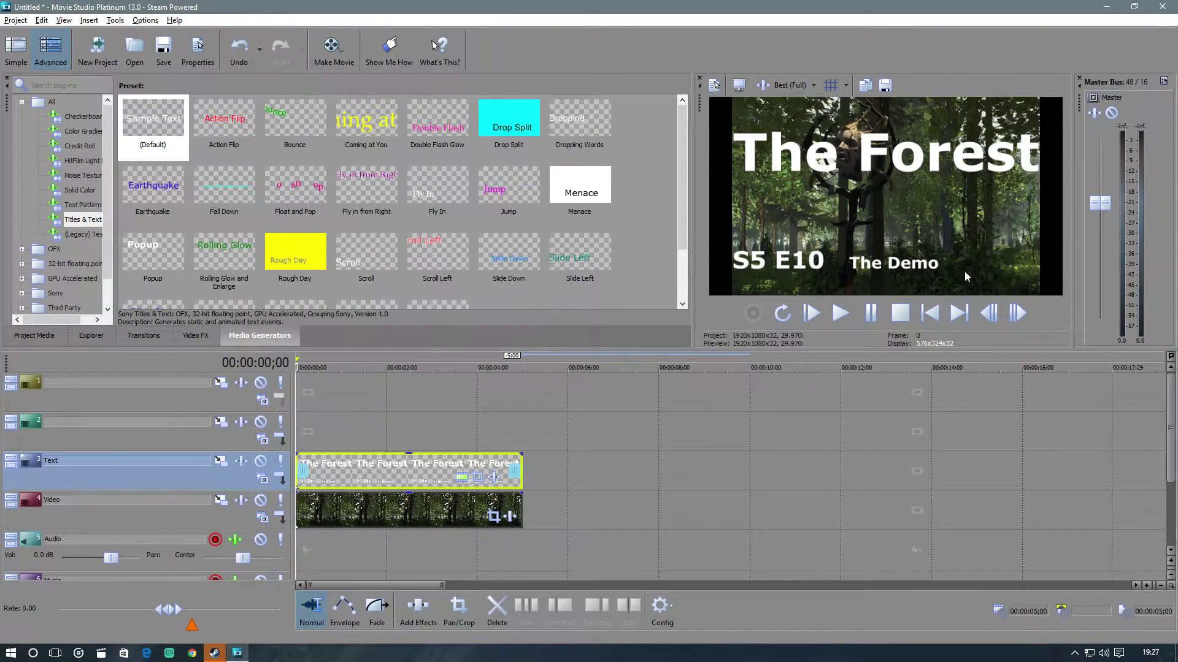
Step: Check the forest clip's properties and close them unchanged
{"action": "left_click", "coordinate": [399, 507]}
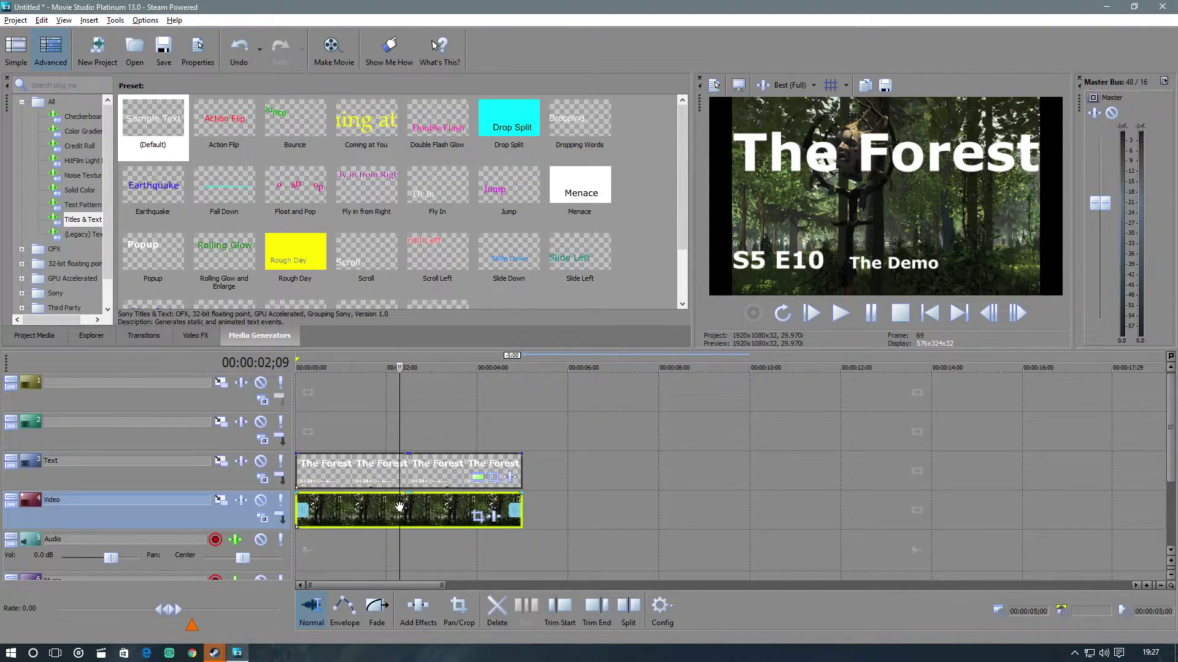
{"action": "right_click", "coordinate": [399, 507]}
{"action": "left_click", "coordinate": [469, 484]}
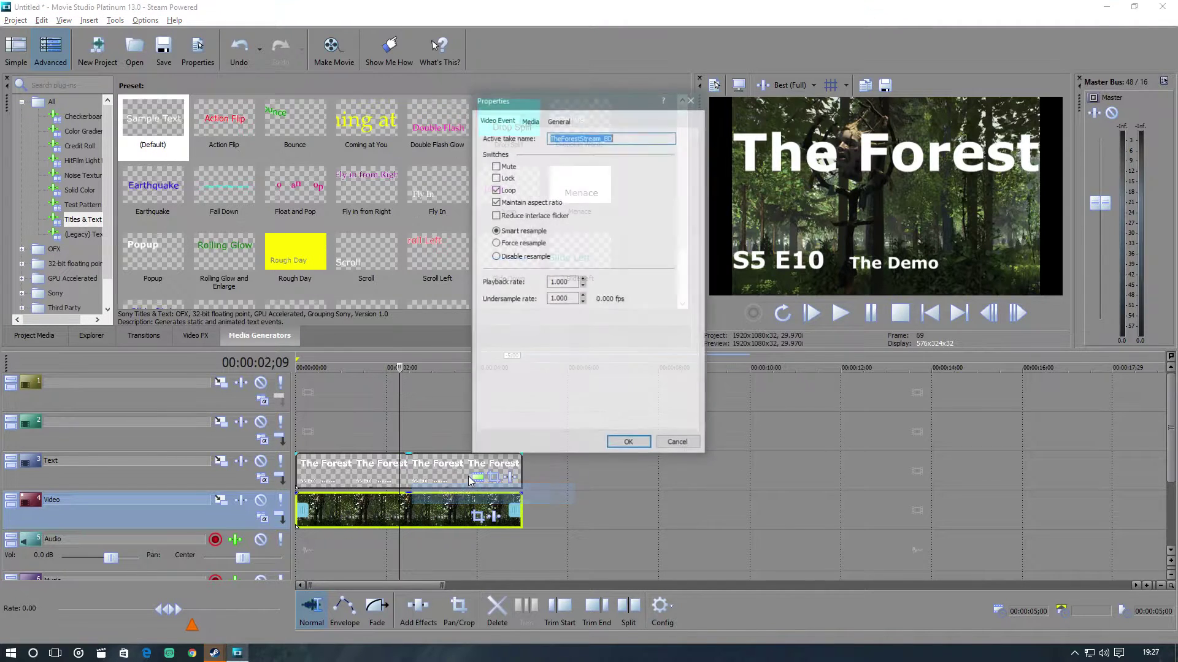
{"action": "left_click", "coordinate": [674, 446]}
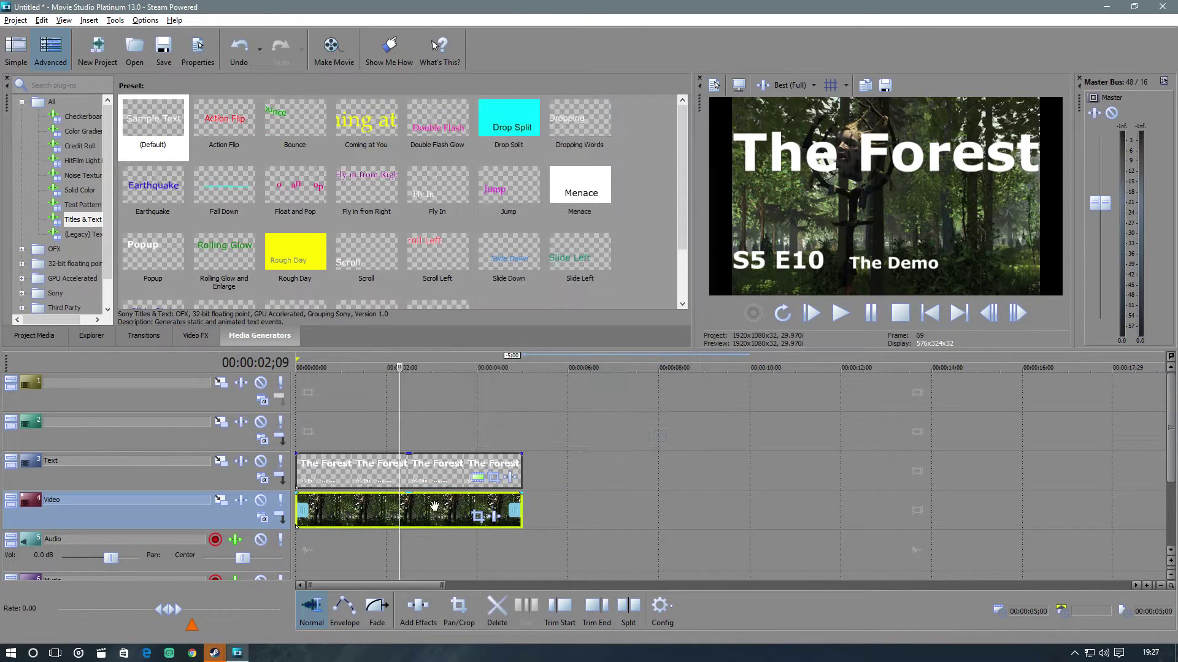
Step: Turn off Maintain Aspect Ratio for the forest clip and return the playhead to 1;12
{"action": "right_click", "coordinate": [435, 505]}
{"action": "mouse_move", "coordinate": [484, 383]}
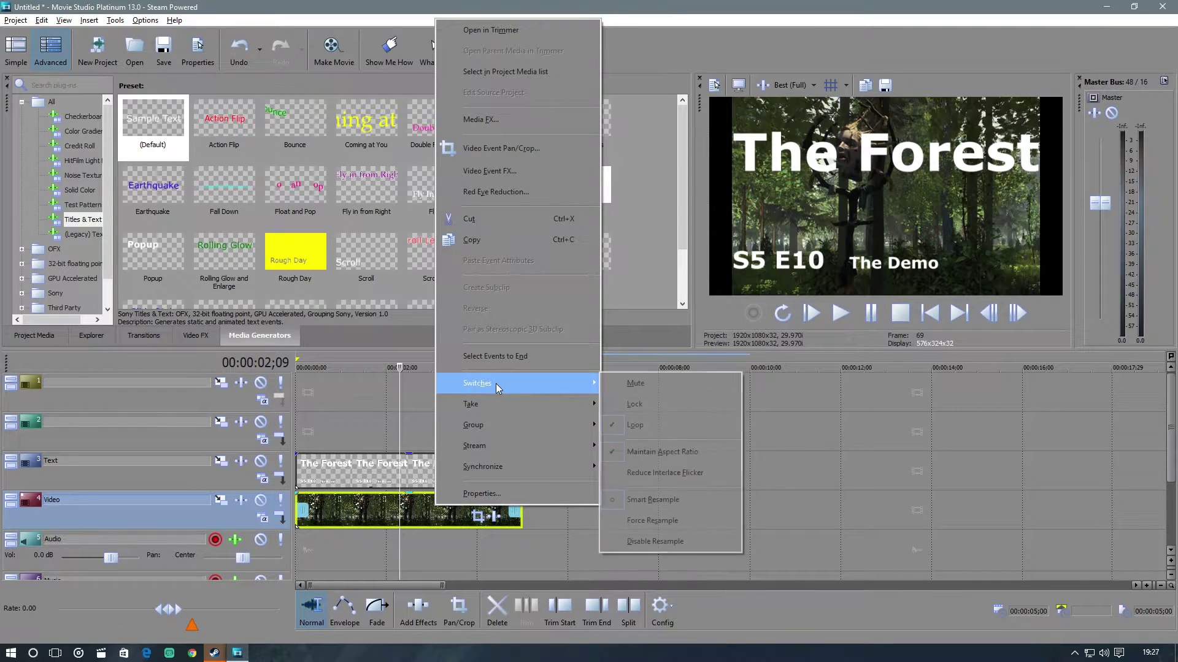
{"action": "left_click", "coordinate": [624, 454]}
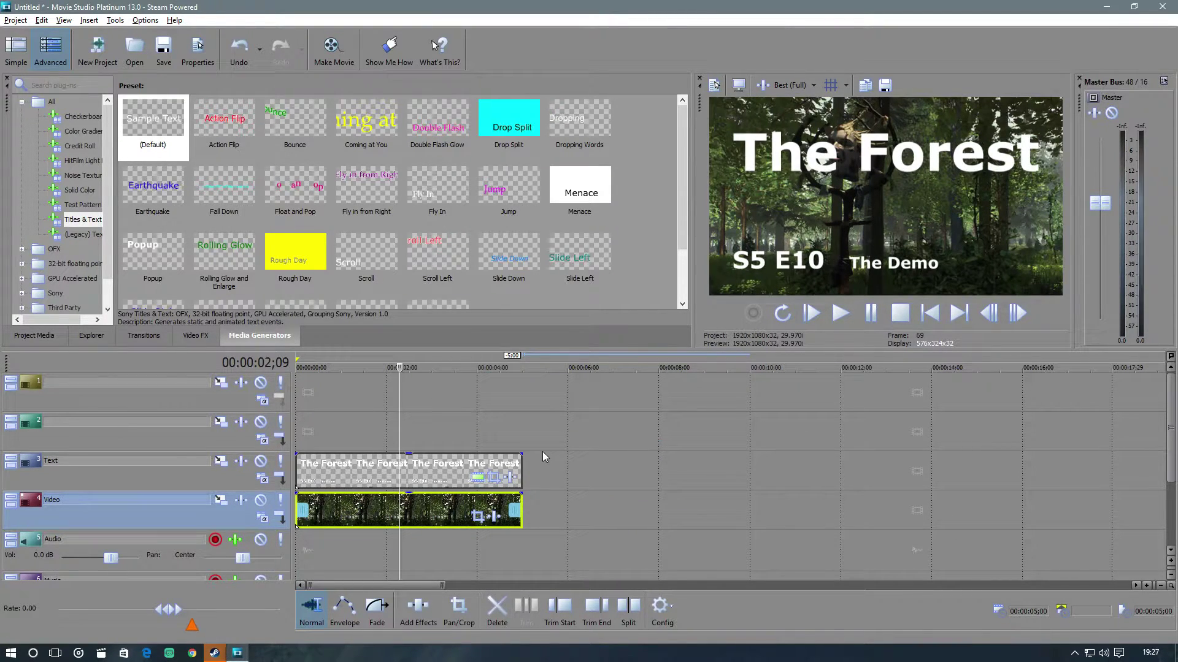
{"action": "left_click_drag", "start_coordinate": [400, 366], "coordinate": [360, 366]}
{"action": "scroll", "coordinate": [712, 540], "scroll_direction": "up", "scroll_amount": 2}
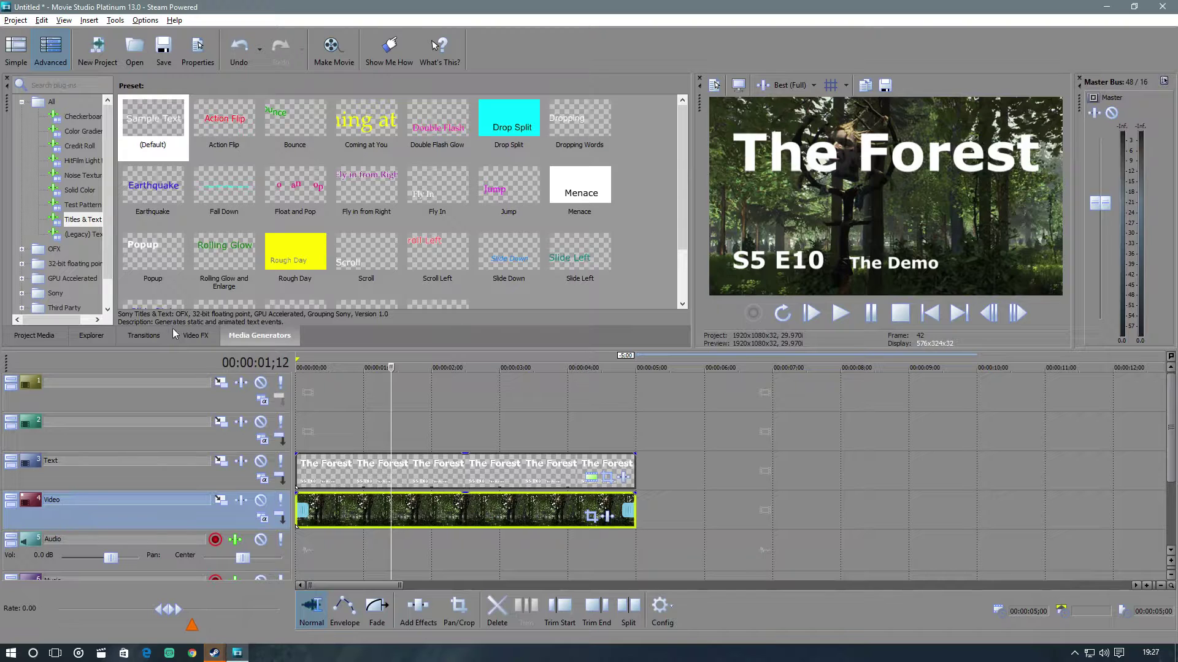
{"action": "left_click", "coordinate": [196, 335]}
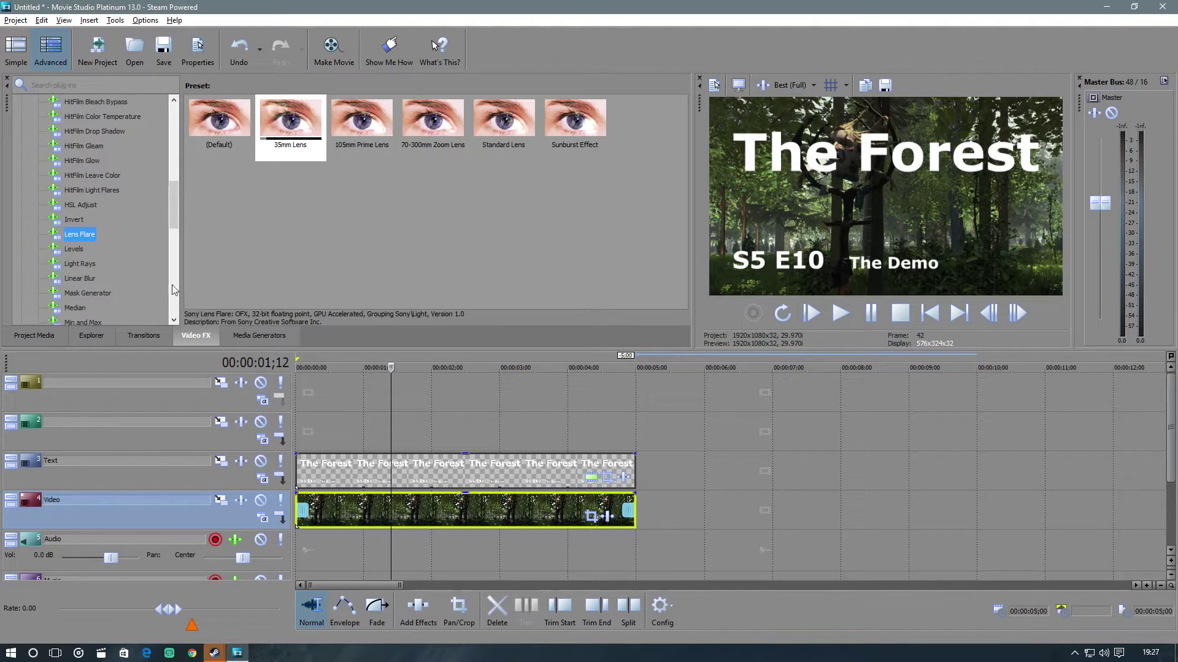
Step: Apply the Moderate Light Rays preset to the title text and raise sensitivity to 1.000
{"action": "left_click", "coordinate": [86, 268]}
{"action": "left_click_drag", "start_coordinate": [290, 119], "coordinate": [445, 459]}
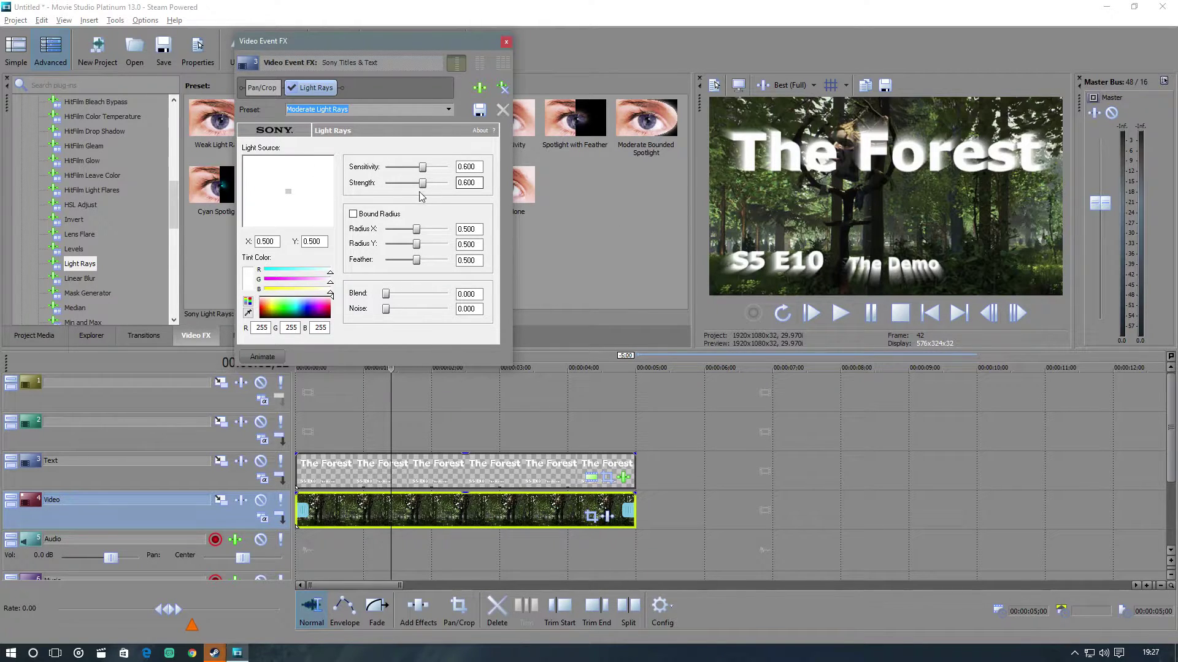
{"action": "left_click_drag", "start_coordinate": [422, 167], "coordinate": [447, 167]}
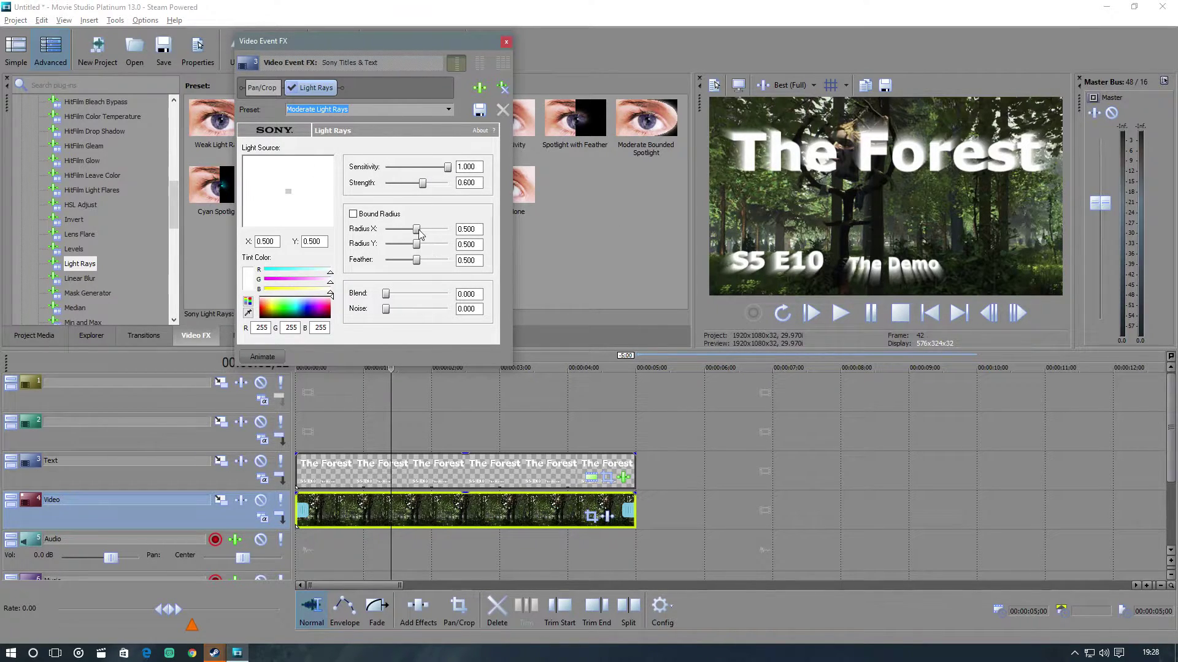
Step: Set radius X, radius Y, feather and blend to 1.000 and lower strength to 0.307
{"action": "left_click_drag", "start_coordinate": [417, 229], "coordinate": [448, 260]}
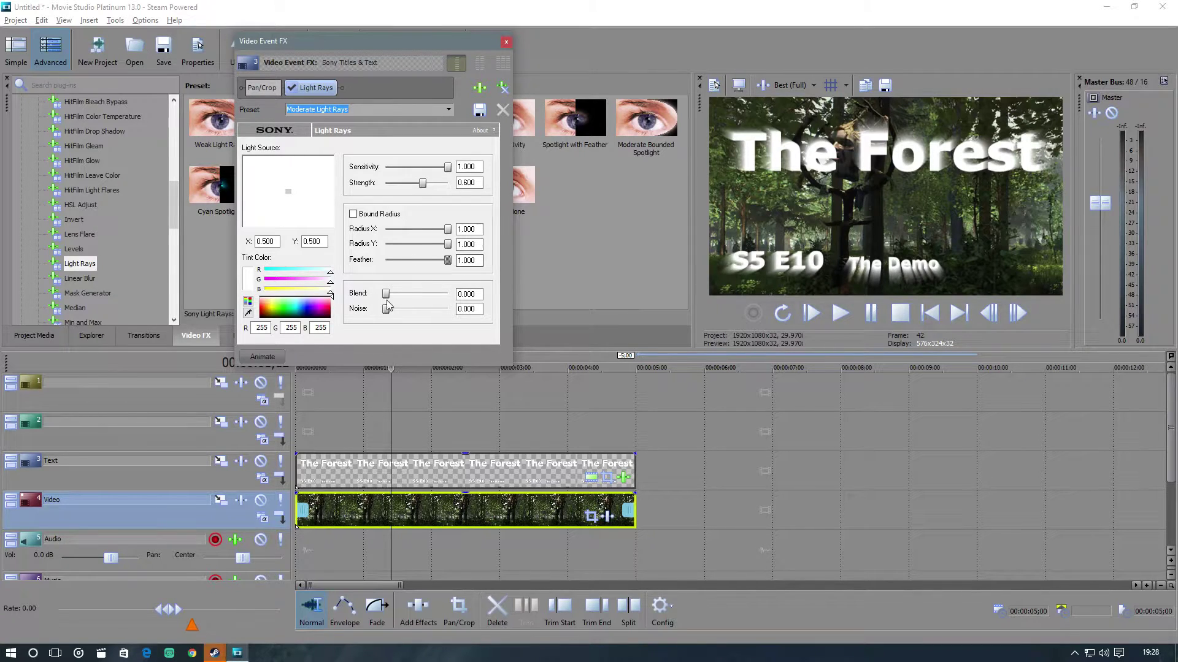
{"action": "left_click_drag", "start_coordinate": [386, 294], "coordinate": [447, 294]}
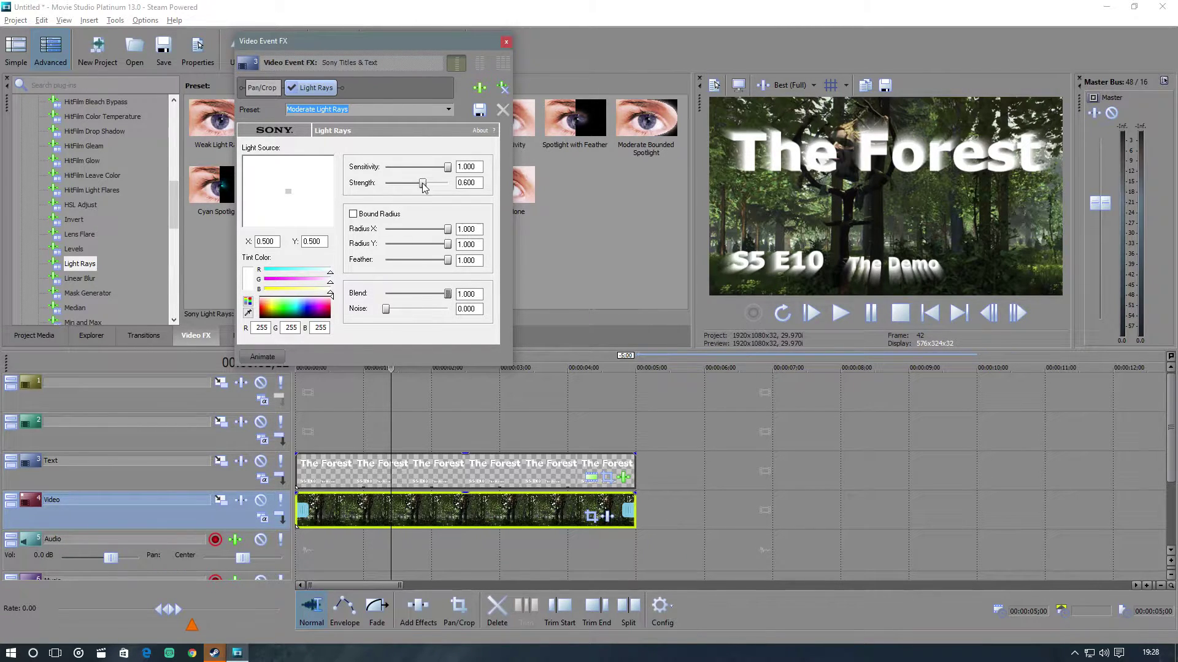
{"action": "left_click_drag", "start_coordinate": [422, 184], "coordinate": [397, 184]}
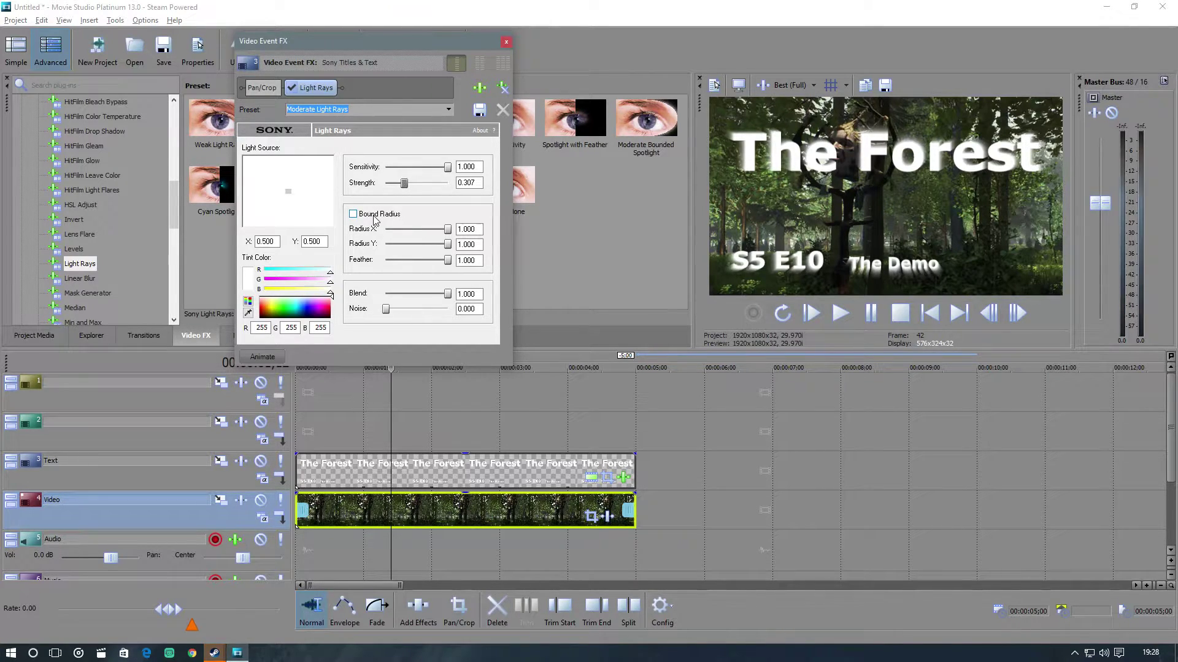
{"action": "left_click", "coordinate": [266, 356]}
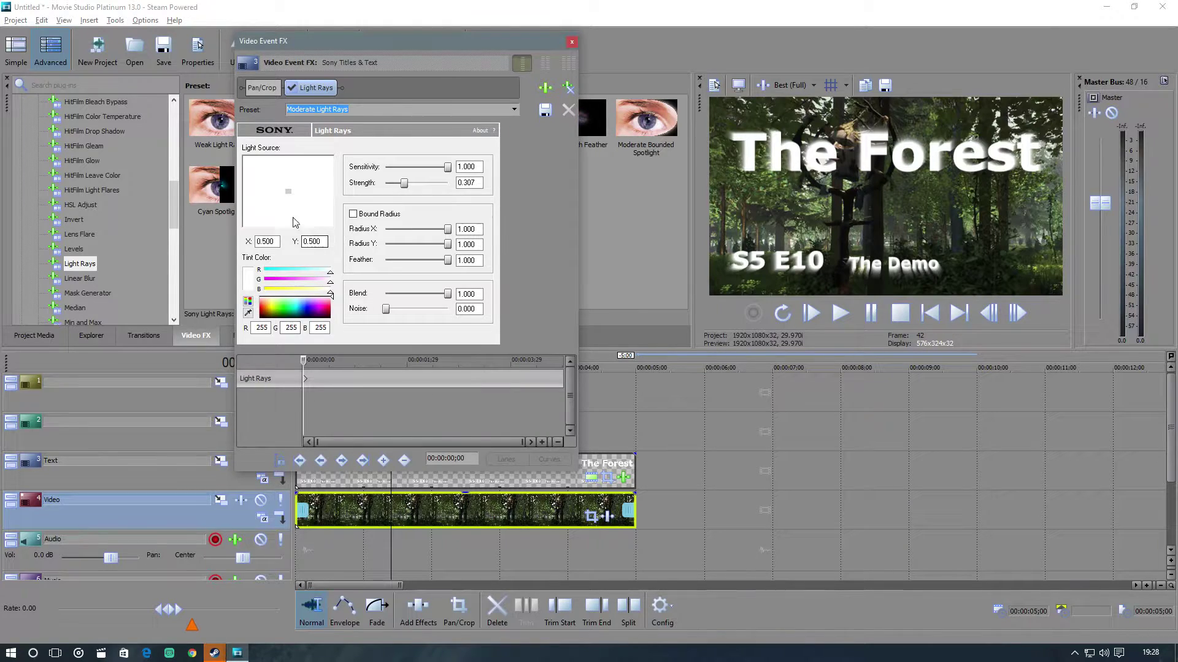
Step: Keyframe the light source at top-left (0,0) at the start and top-right at 5;00, then preview it
{"action": "left_click_drag", "start_coordinate": [246, 157], "coordinate": [237, 152]}
{"action": "left_click_drag", "start_coordinate": [305, 365], "coordinate": [572, 362]}
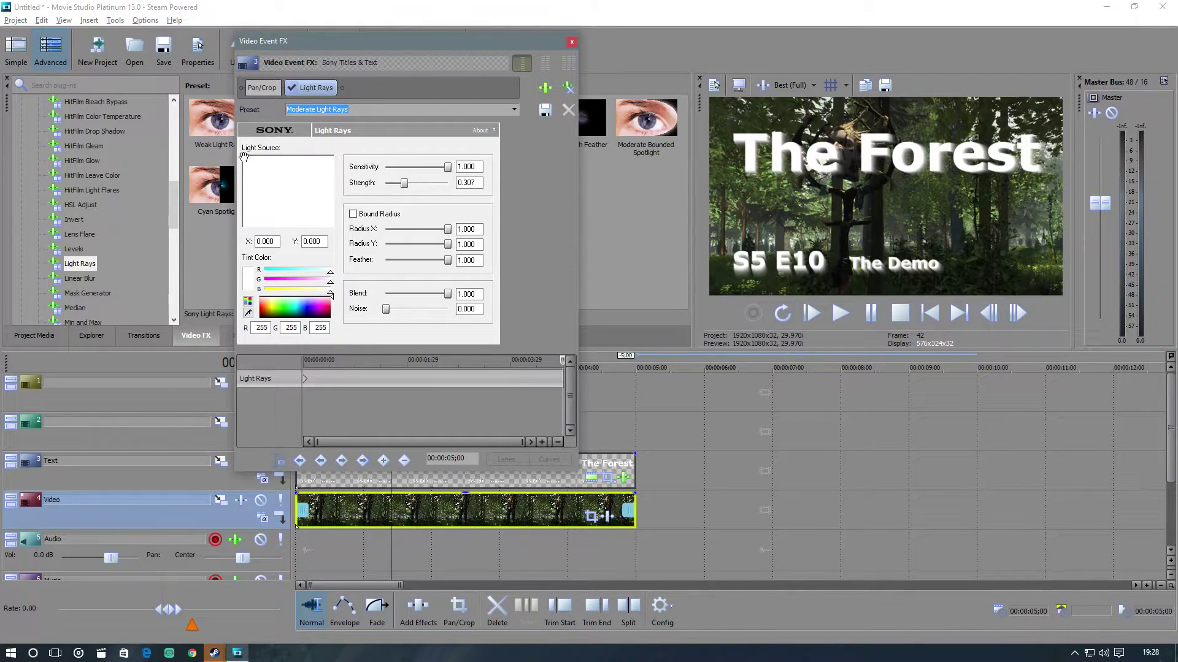
{"action": "left_click_drag", "start_coordinate": [242, 157], "coordinate": [345, 160]}
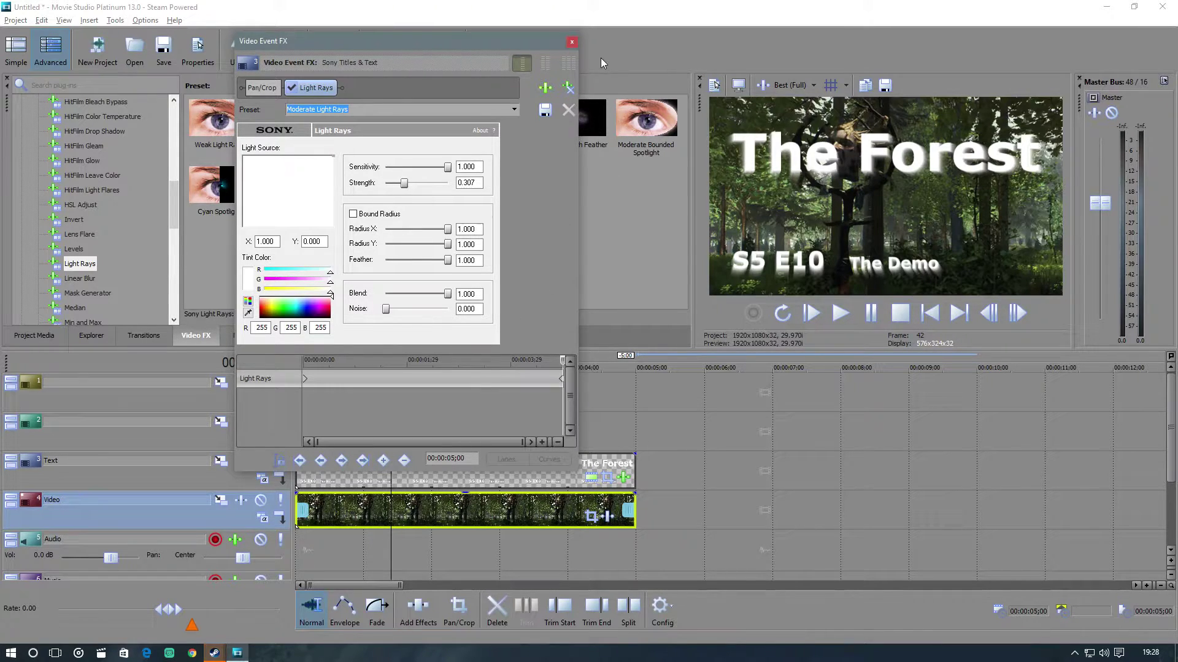
{"action": "left_click", "coordinate": [572, 42]}
{"action": "left_click_drag", "start_coordinate": [396, 368], "coordinate": [277, 365]}
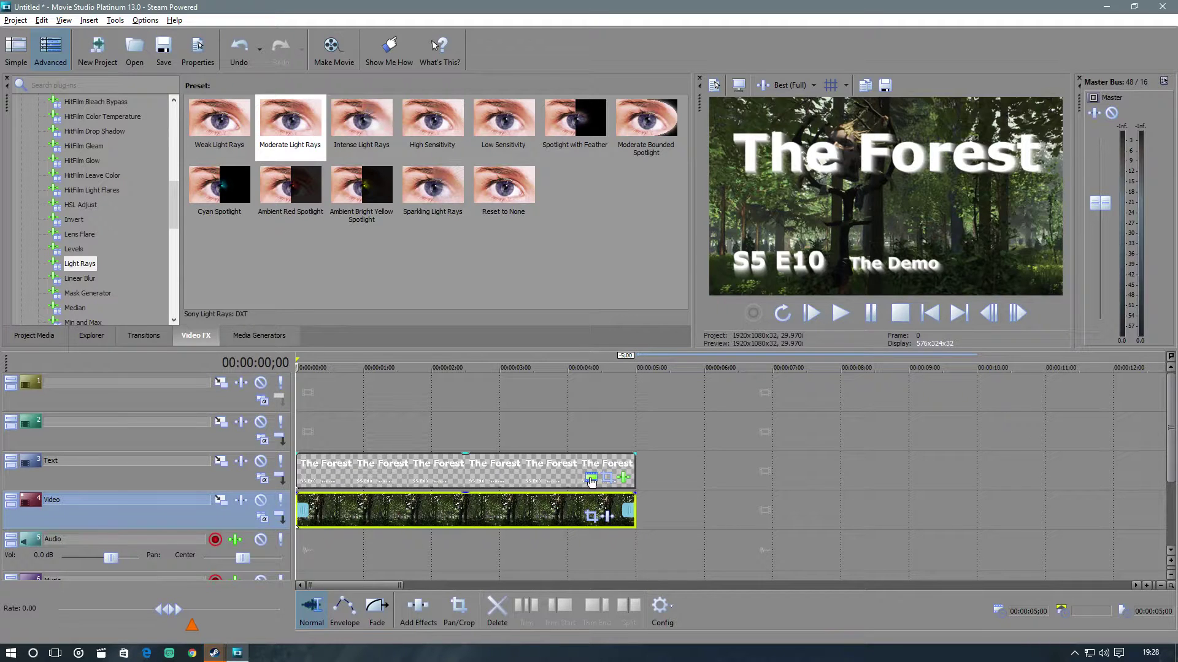
{"action": "left_click", "coordinate": [590, 478]}
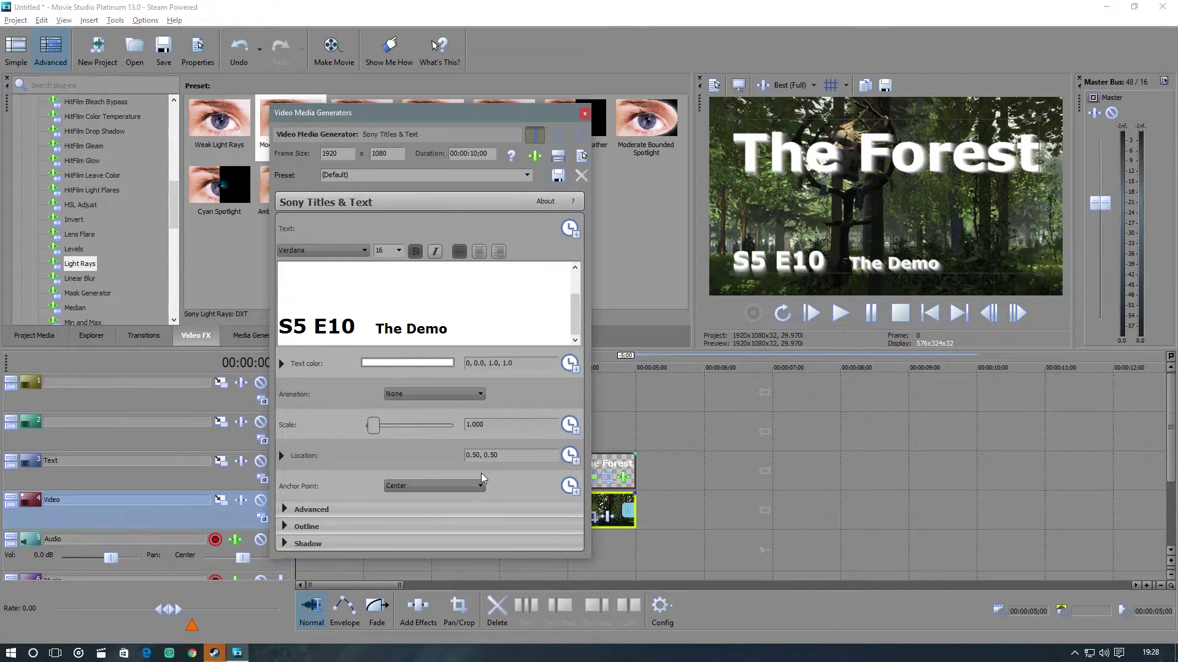
Step: Tick Shadow enable for the title text and add a keyframe lane for Shadow offset X
{"action": "left_click", "coordinate": [286, 543]}
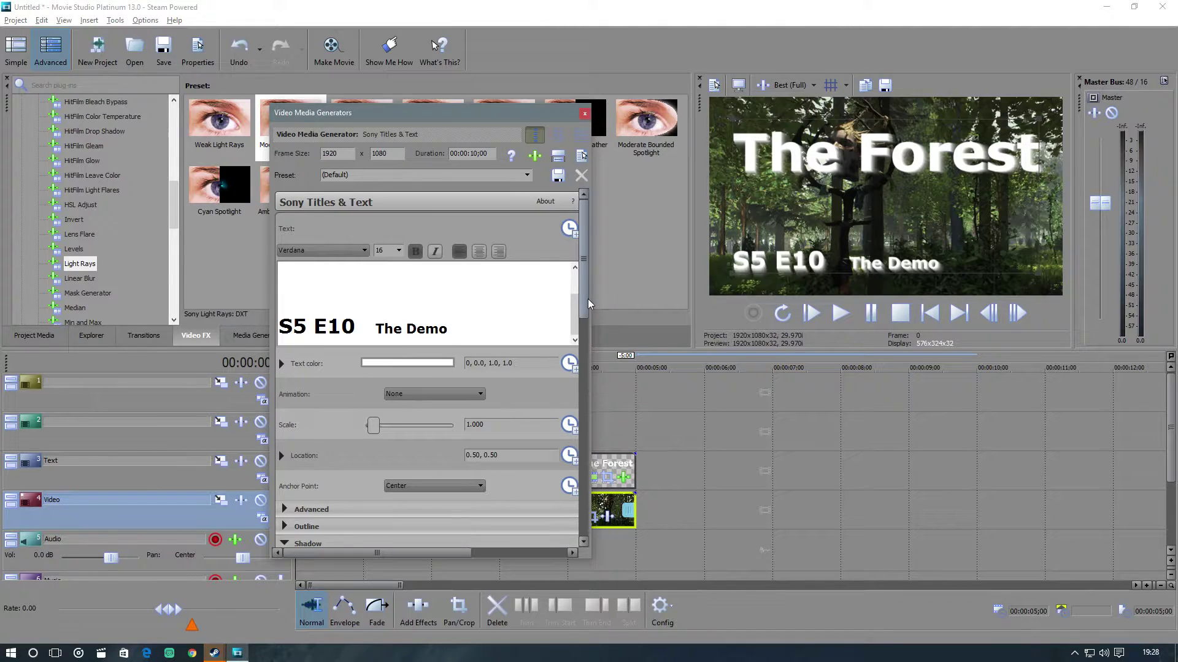
{"action": "left_click_drag", "start_coordinate": [588, 299], "coordinate": [586, 584]}
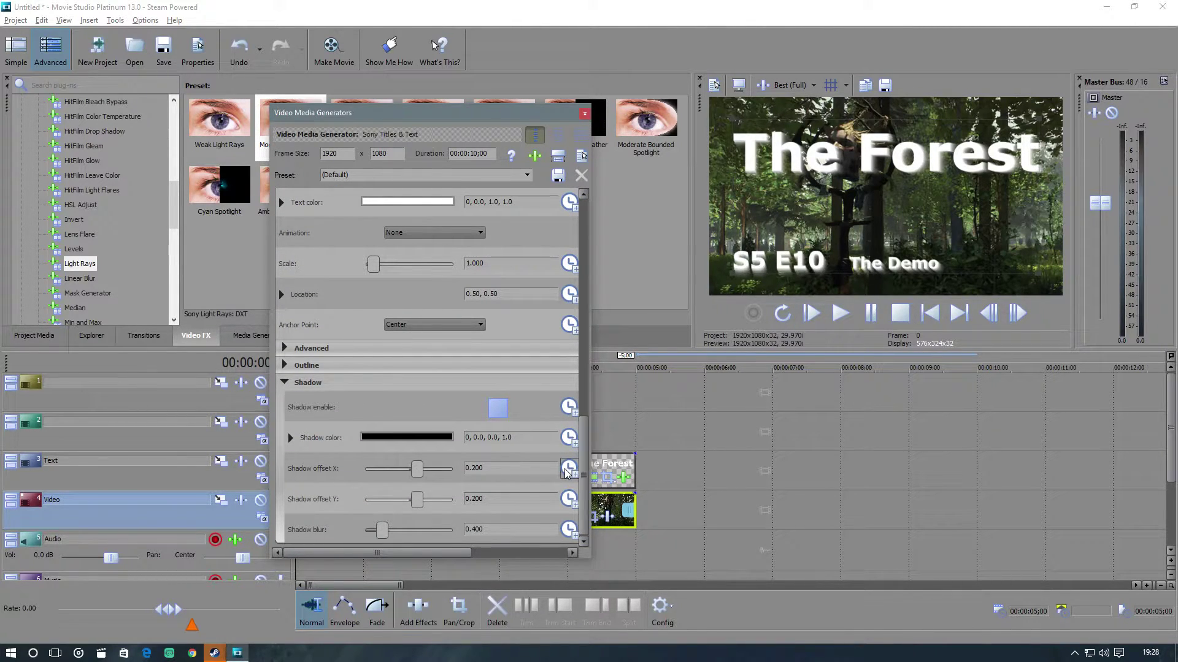
{"action": "left_click", "coordinate": [498, 409]}
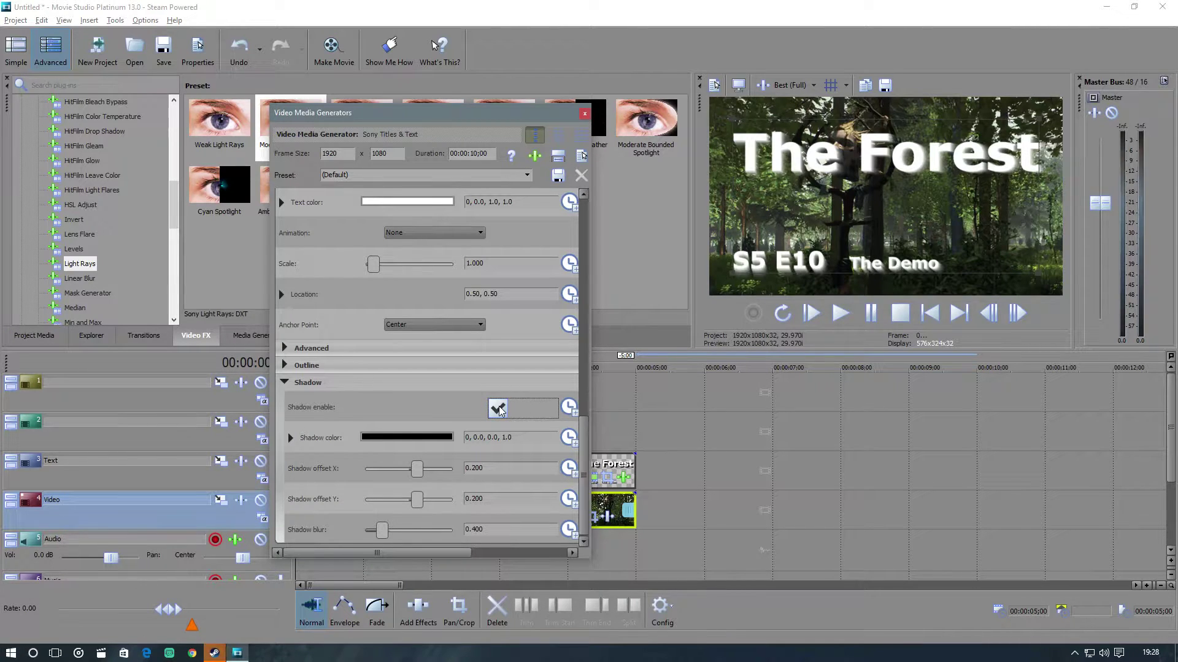
{"action": "left_click", "coordinate": [574, 477]}
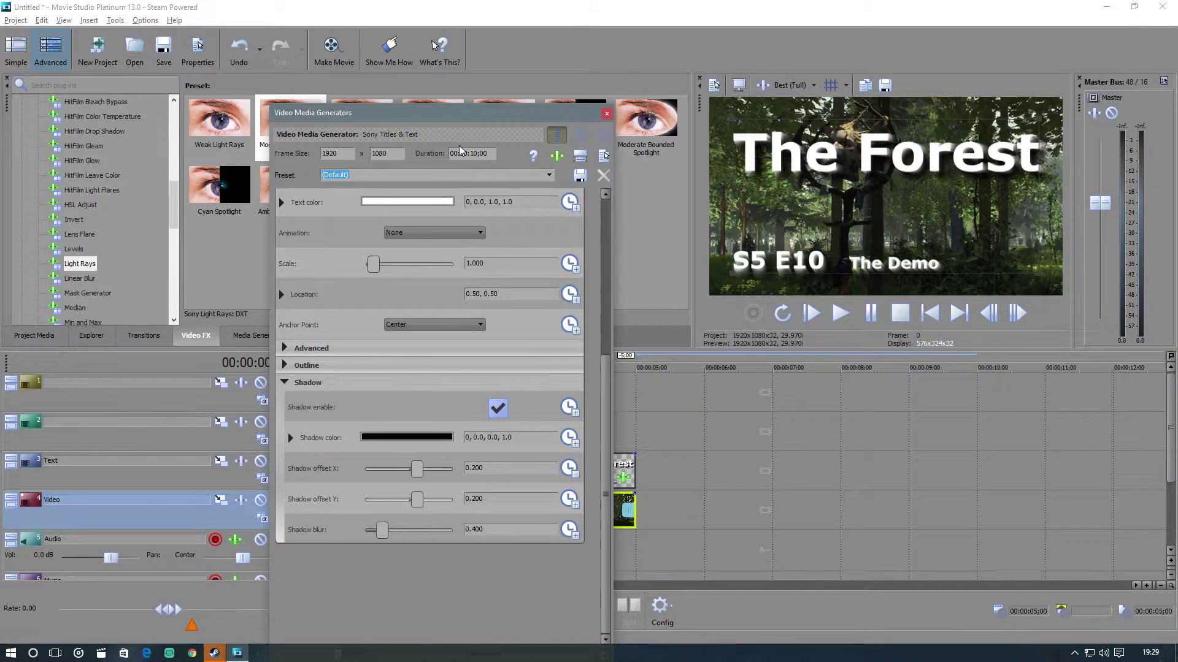
{"action": "left_click_drag", "start_coordinate": [461, 103], "coordinate": [399, 21]}
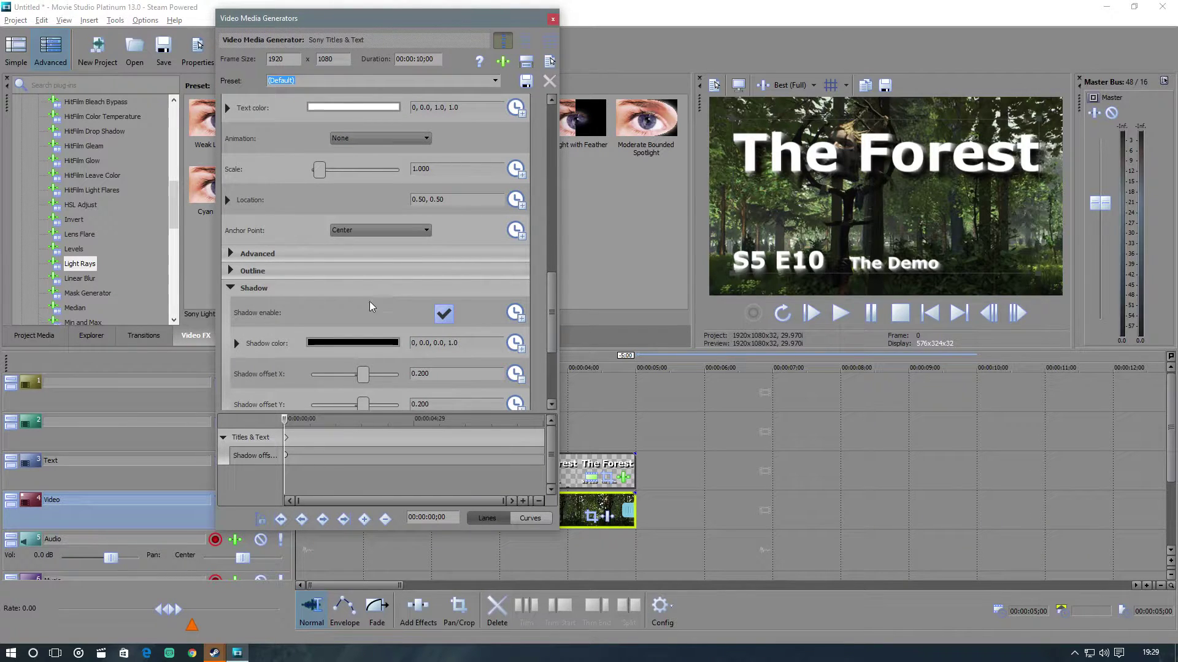
Step: Set Shadow offset X to -0.007 at the start and move the keyframe time to 4;28
{"action": "left_click", "coordinate": [357, 380]}
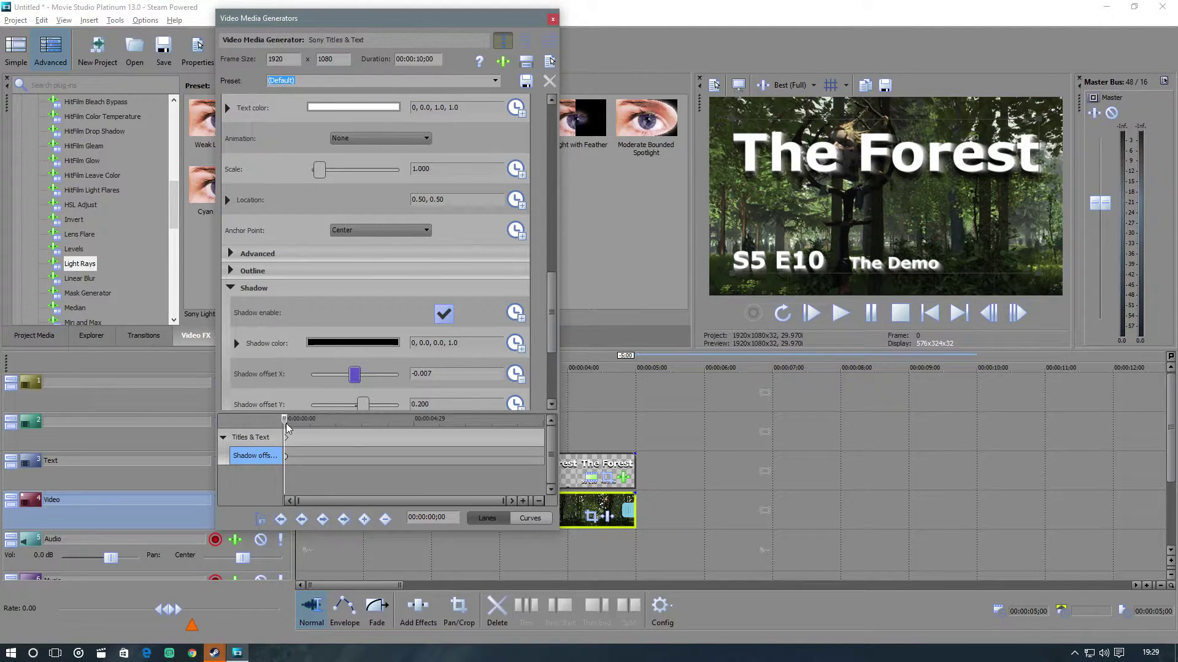
{"action": "left_click_drag", "start_coordinate": [287, 428], "coordinate": [548, 416]}
{"action": "left_click", "coordinate": [261, 520]}
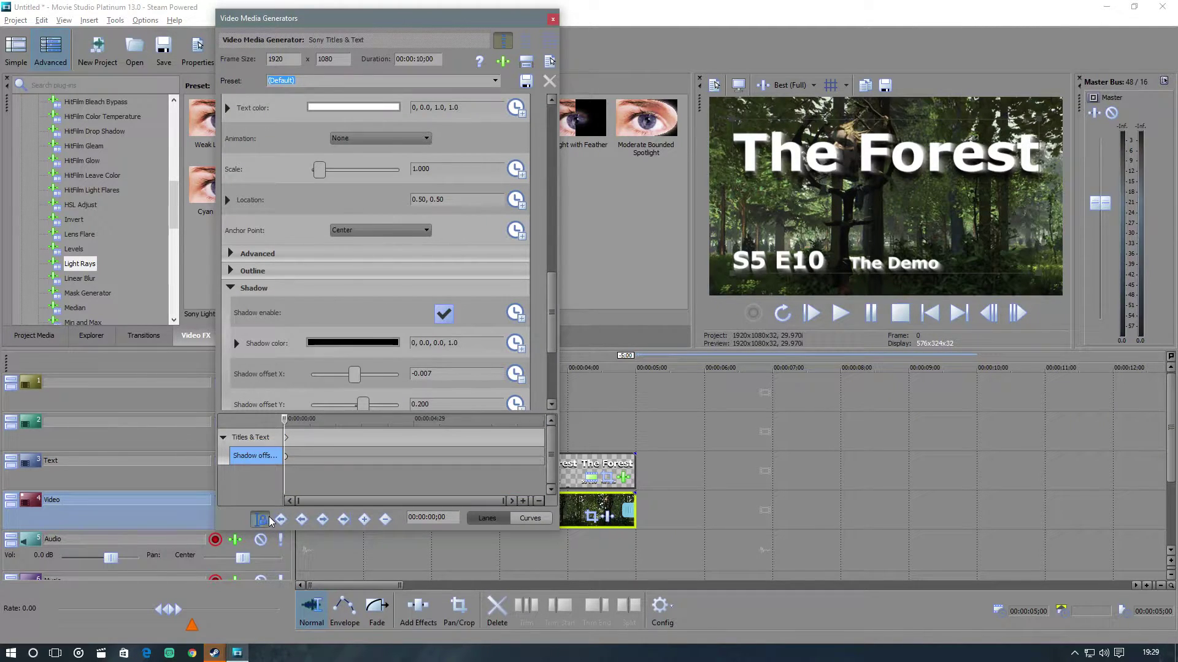
{"action": "mouse_move", "coordinate": [287, 422]}
{"action": "left_mouse_down"}
{"action": "mouse_move", "coordinate": [530, 420]}
{"action": "mouse_move", "coordinate": [284, 421]}
{"action": "left_mouse_up"}
{"action": "left_click_drag", "start_coordinate": [456, 9], "coordinate": [498, 83]}
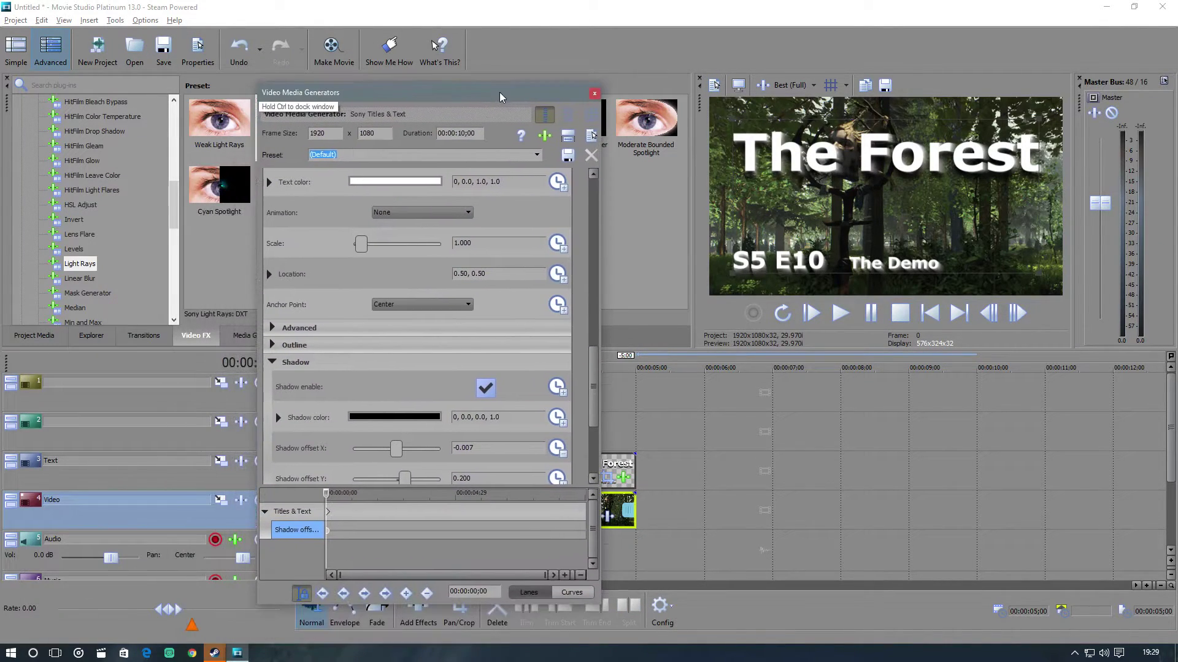
{"action": "left_click", "coordinate": [330, 496]}
{"action": "left_click_drag", "start_coordinate": [328, 497], "coordinate": [456, 493]}
{"action": "left_click", "coordinate": [456, 493]}
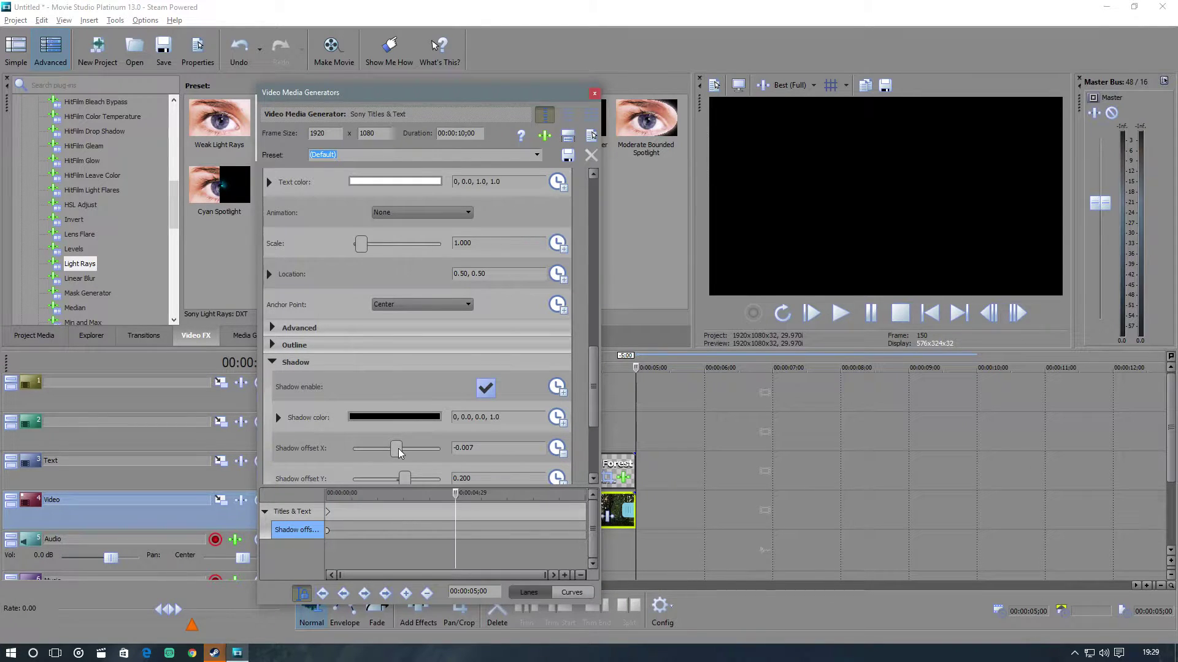
{"action": "left_click", "coordinate": [450, 496]}
{"action": "left_click_drag", "start_coordinate": [451, 496], "coordinate": [455, 497]}
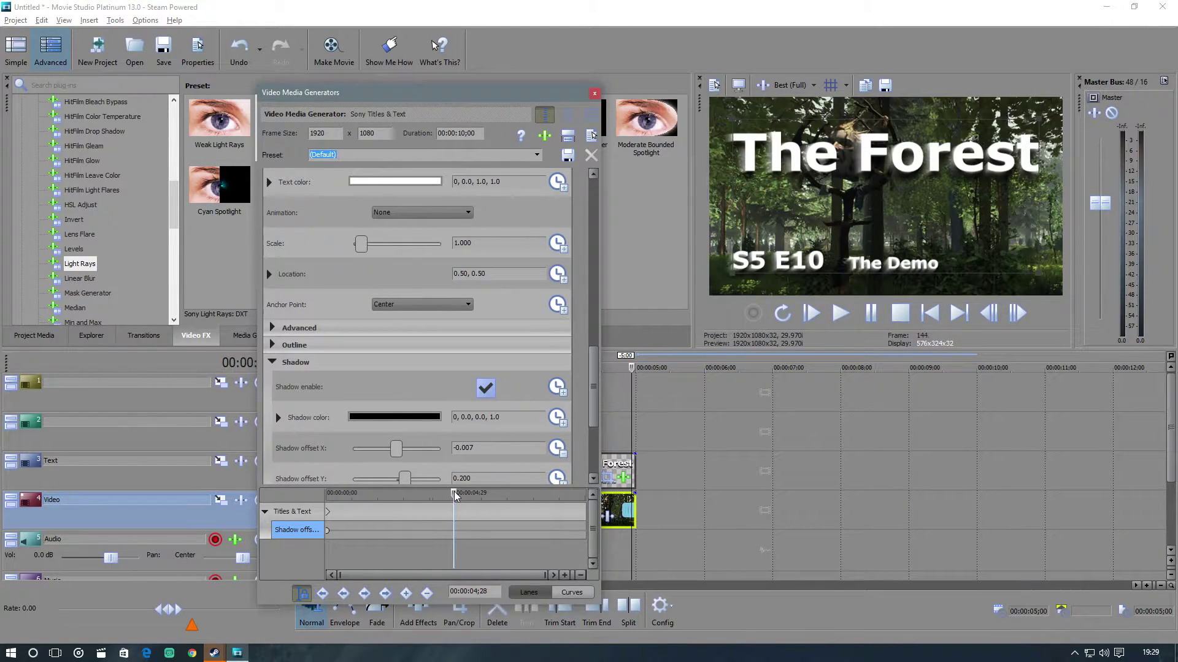
Step: At 4;28 set Shadow offset X to -0.455, raise Shadow offset Y slightly, and close the settings
{"action": "left_click", "coordinate": [386, 453]}
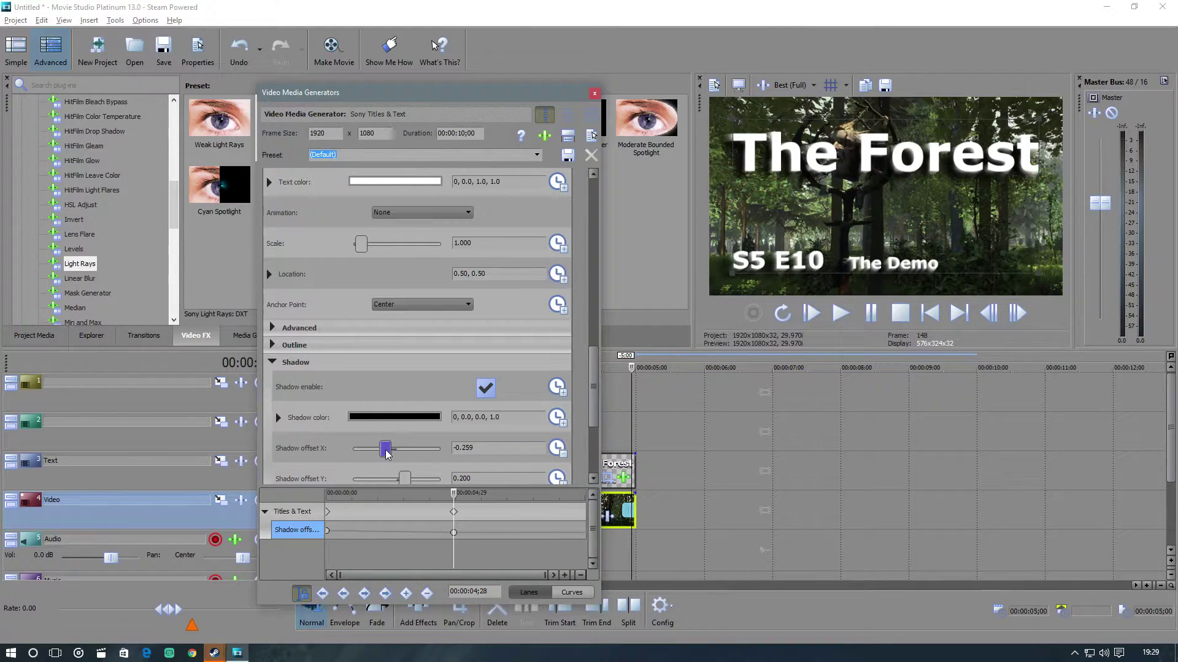
{"action": "left_click_drag", "start_coordinate": [383, 453], "coordinate": [378, 452]}
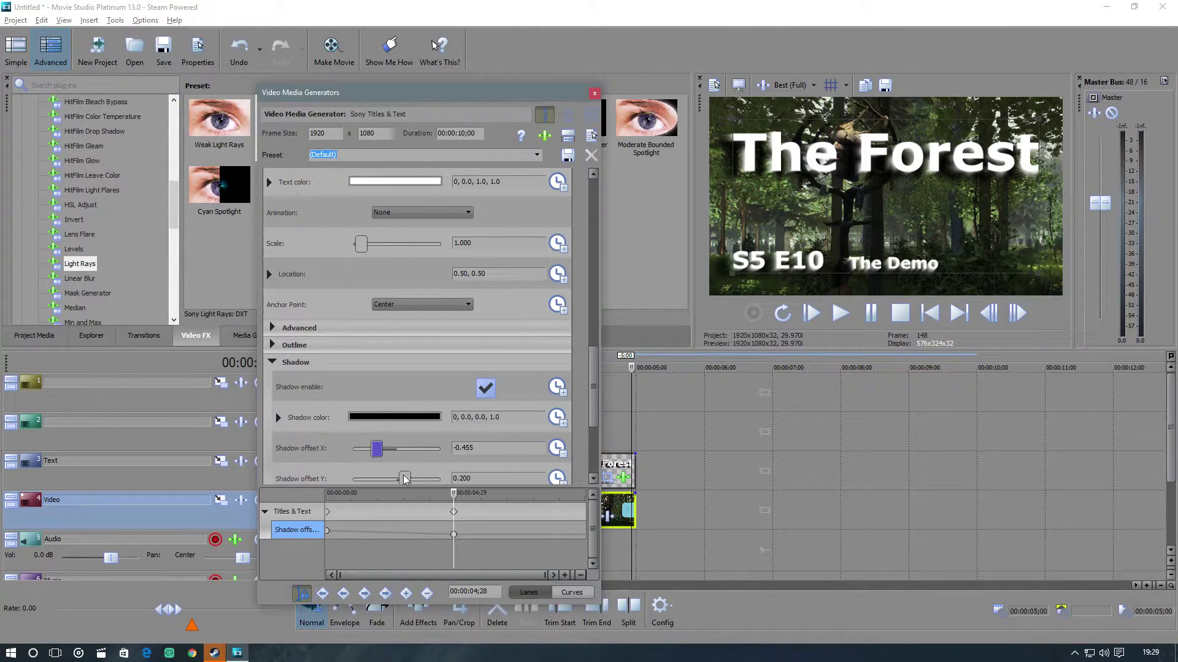
{"action": "mouse_move", "coordinate": [405, 479]}
{"action": "left_mouse_down"}
{"action": "mouse_move", "coordinate": [421, 478]}
{"action": "mouse_move", "coordinate": [409, 479]}
{"action": "left_mouse_up"}
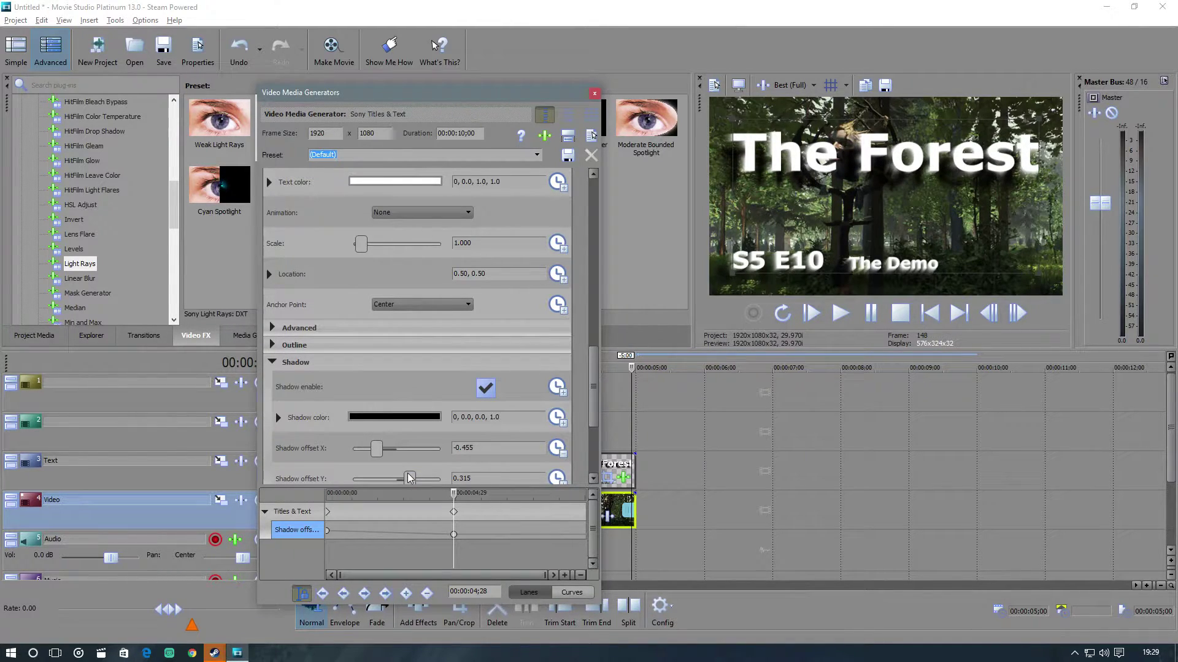
{"action": "left_click", "coordinate": [594, 92]}
Step: Scrub the timeline back to preview the title around 3;12
{"action": "left_click_drag", "start_coordinate": [614, 373], "coordinate": [245, 377]}
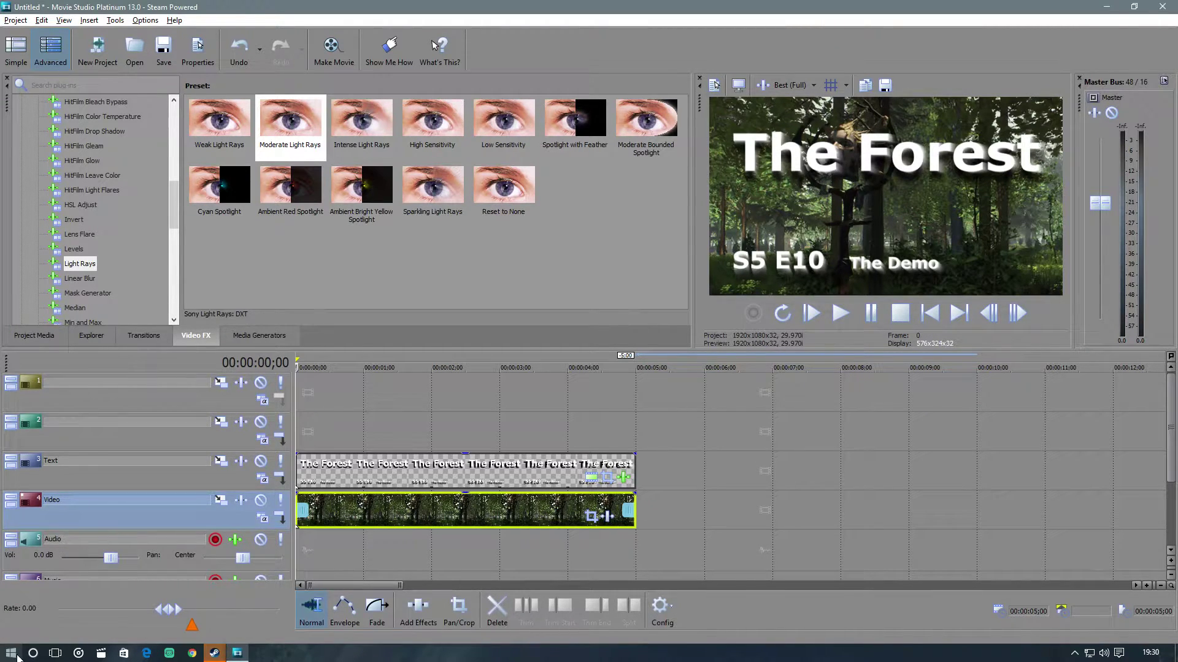
{"action": "key", "text": "super"}
Step: Bring the wood-wallpaper-8 image from Pictures onto the start of track 2
{"action": "key", "text": "super+e"}
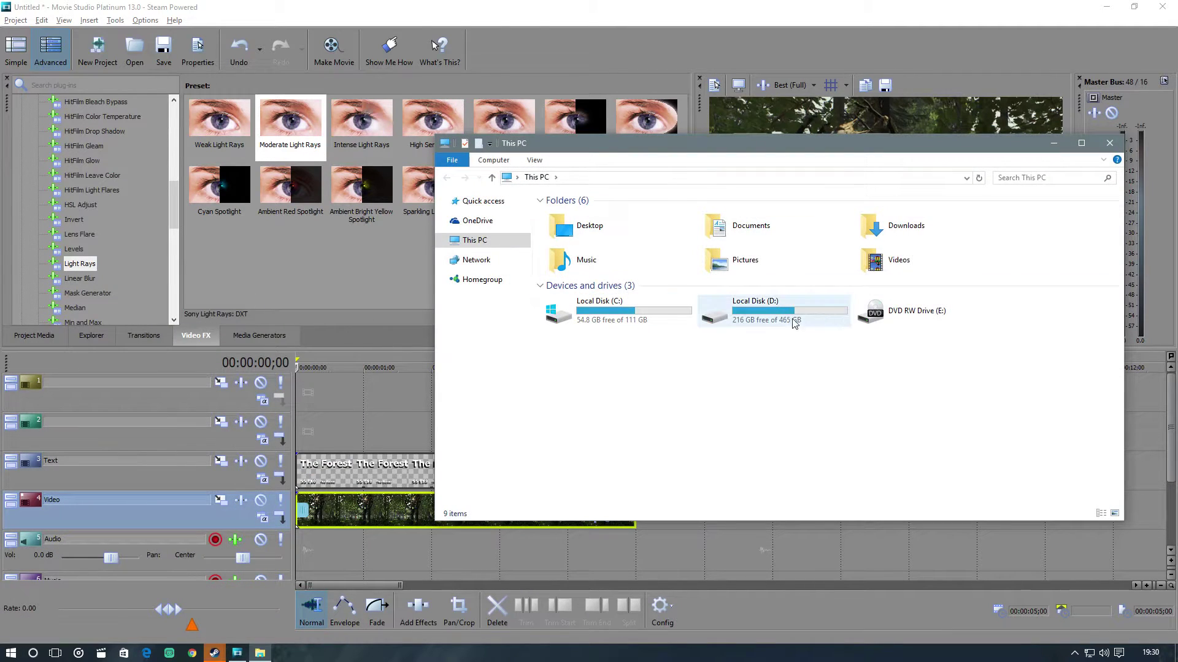
{"action": "double_click", "coordinate": [771, 276]}
{"action": "left_click", "coordinate": [934, 235]}
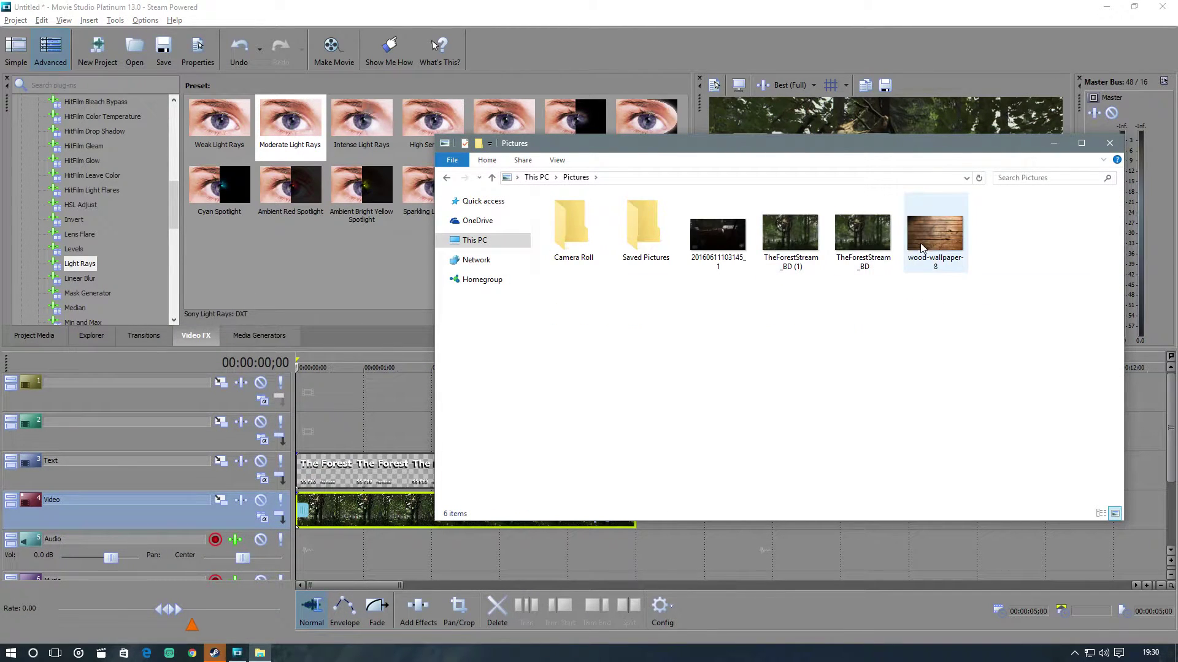
{"action": "left_click_drag", "start_coordinate": [914, 142], "coordinate": [1003, 88]}
{"action": "left_click_drag", "start_coordinate": [1021, 180], "coordinate": [251, 443]}
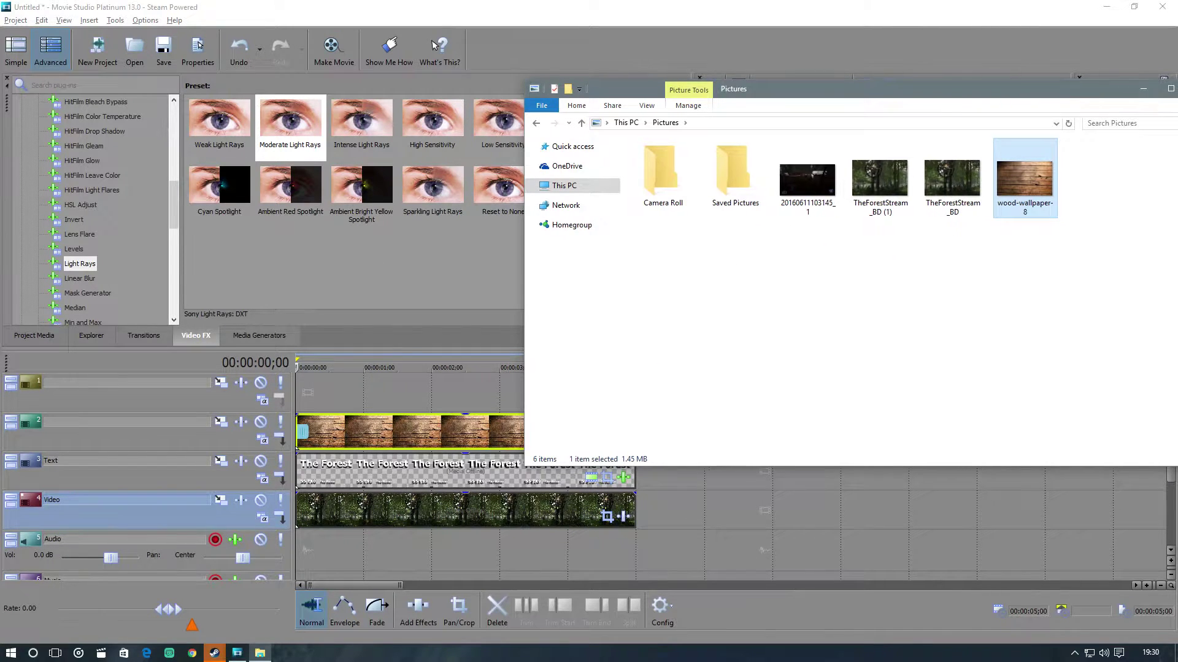
{"action": "left_click_drag", "start_coordinate": [859, 89], "coordinate": [675, 92]}
{"action": "left_click", "coordinate": [1012, 93]}
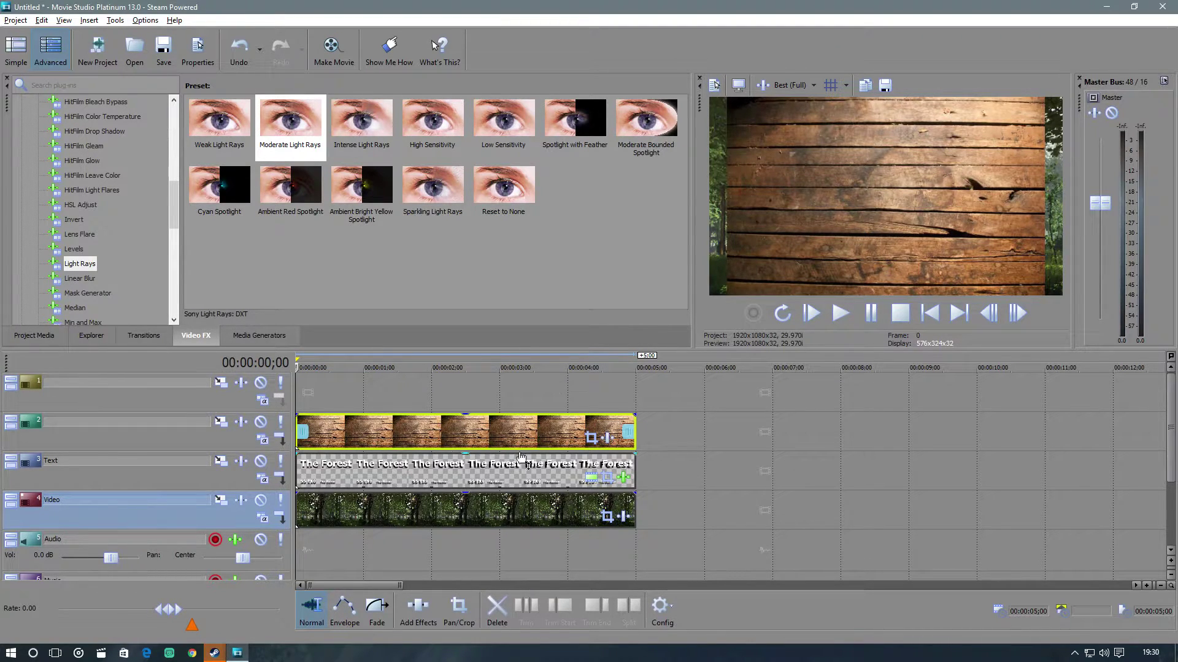
Step: Uncheck Maintain Aspect Ratio so the wood clip stretches to fill the frame
{"action": "right_click", "coordinate": [433, 433]}
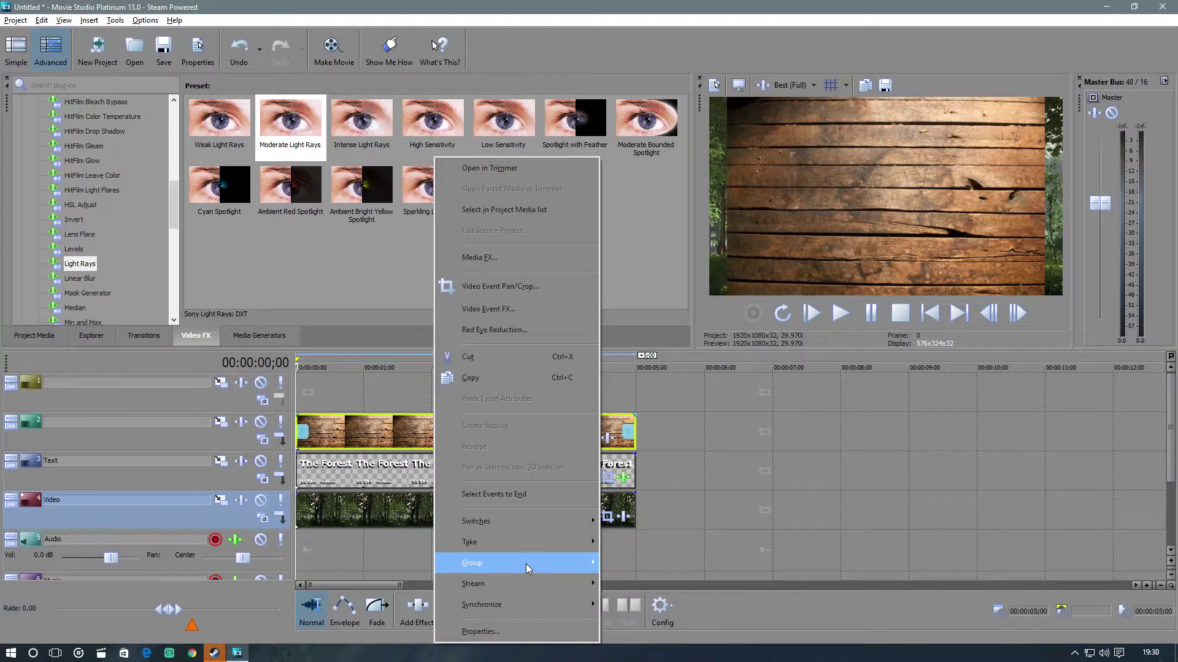
{"action": "mouse_move", "coordinate": [523, 527]}
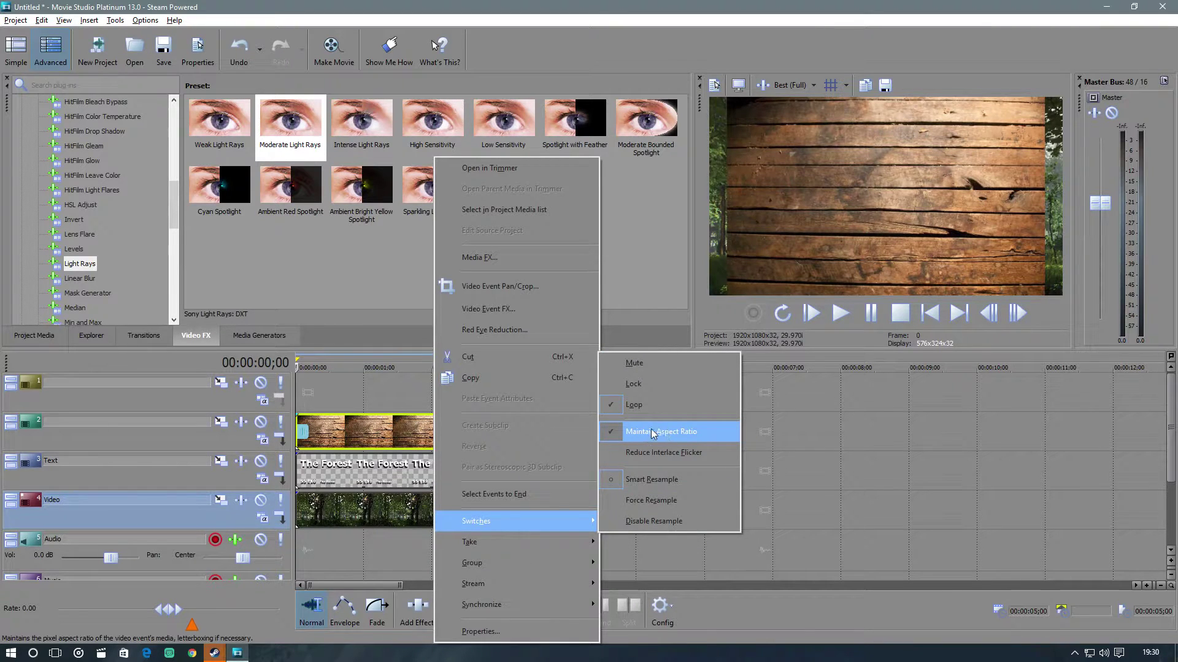
{"action": "left_click", "coordinate": [621, 433]}
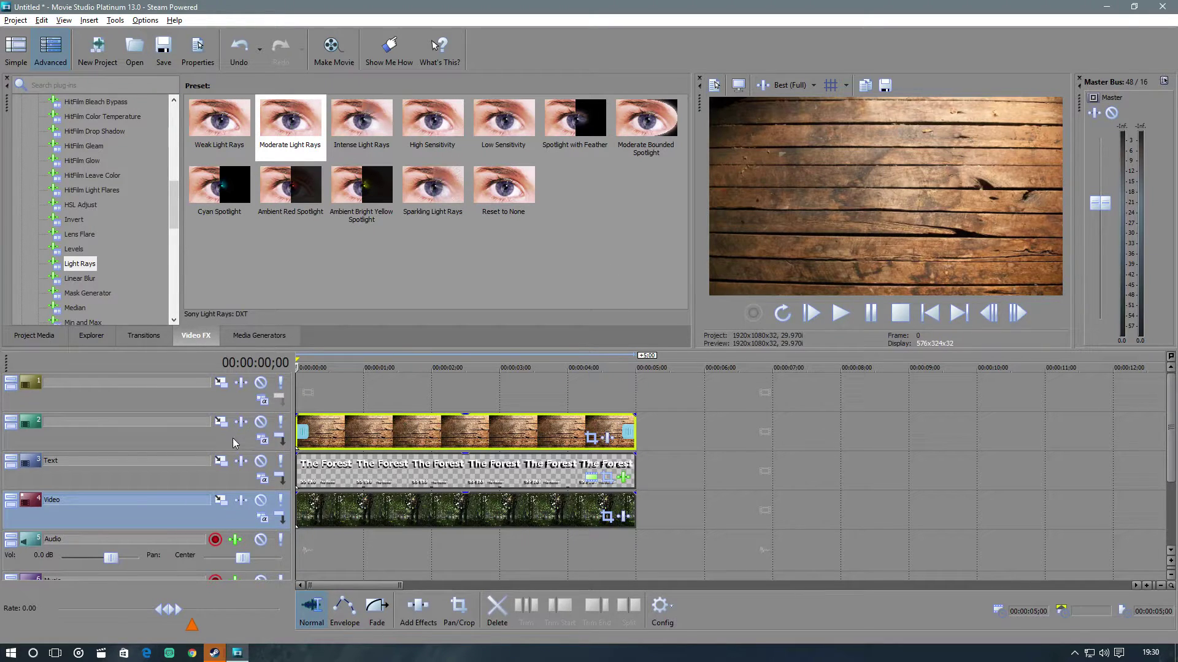
Step: Set track 2 to Multiply (Mask) compositing and make the Text track its child
{"action": "left_click", "coordinate": [195, 440]}
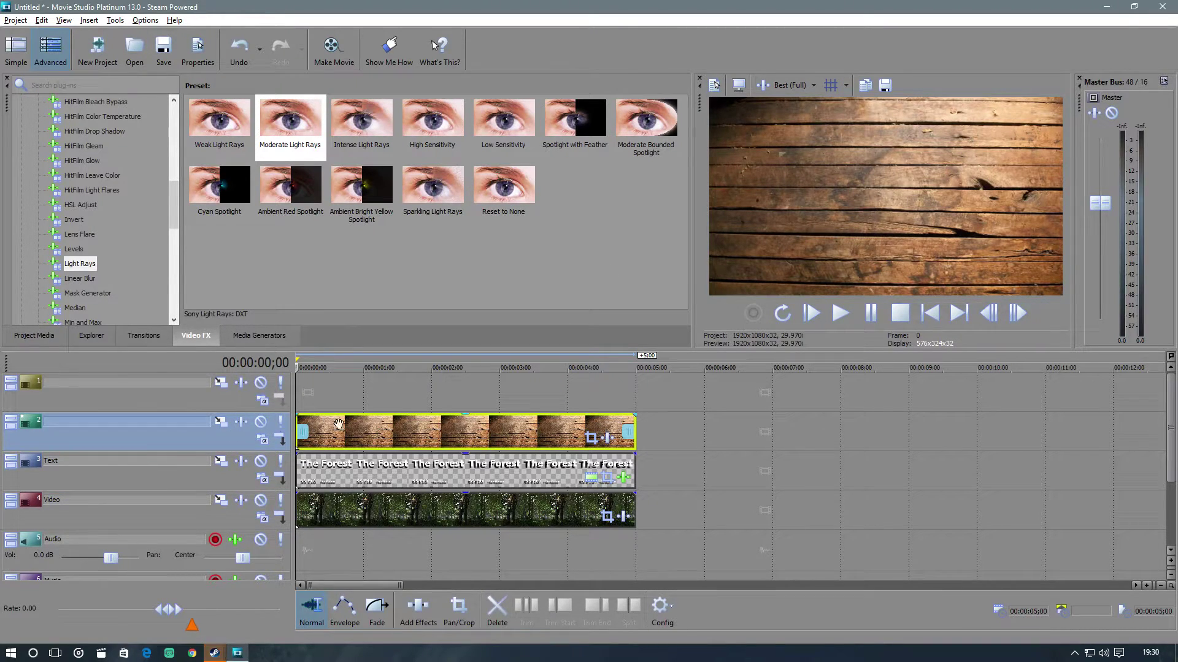
{"action": "left_click", "coordinate": [263, 443]}
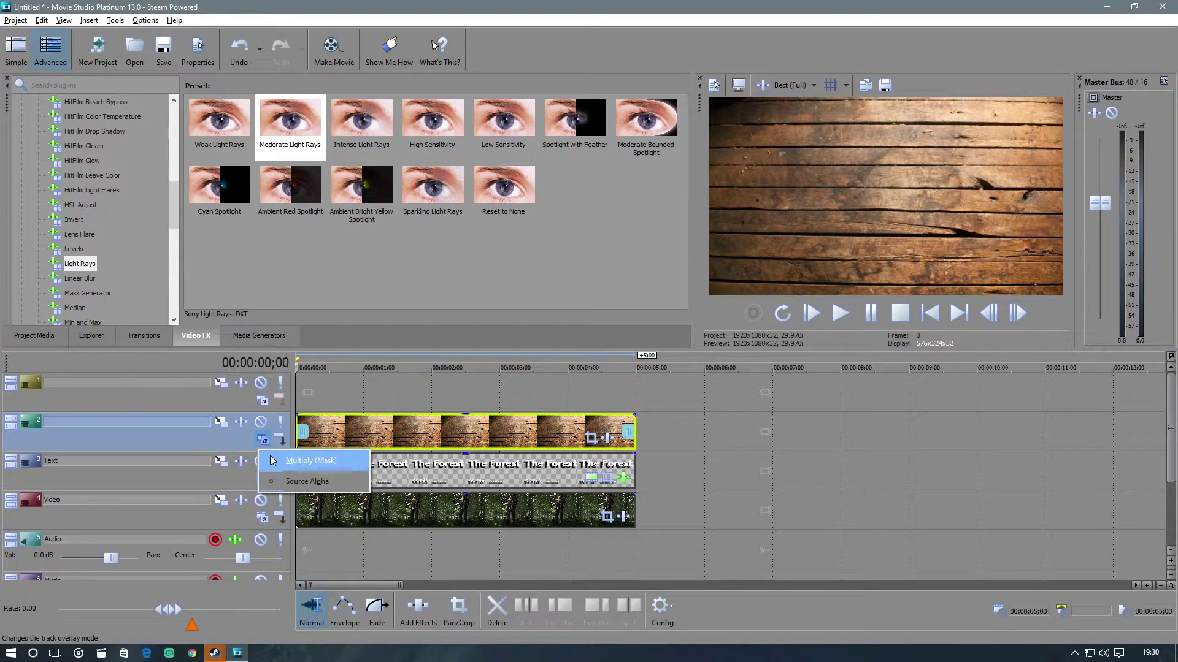
{"action": "left_click", "coordinate": [272, 457]}
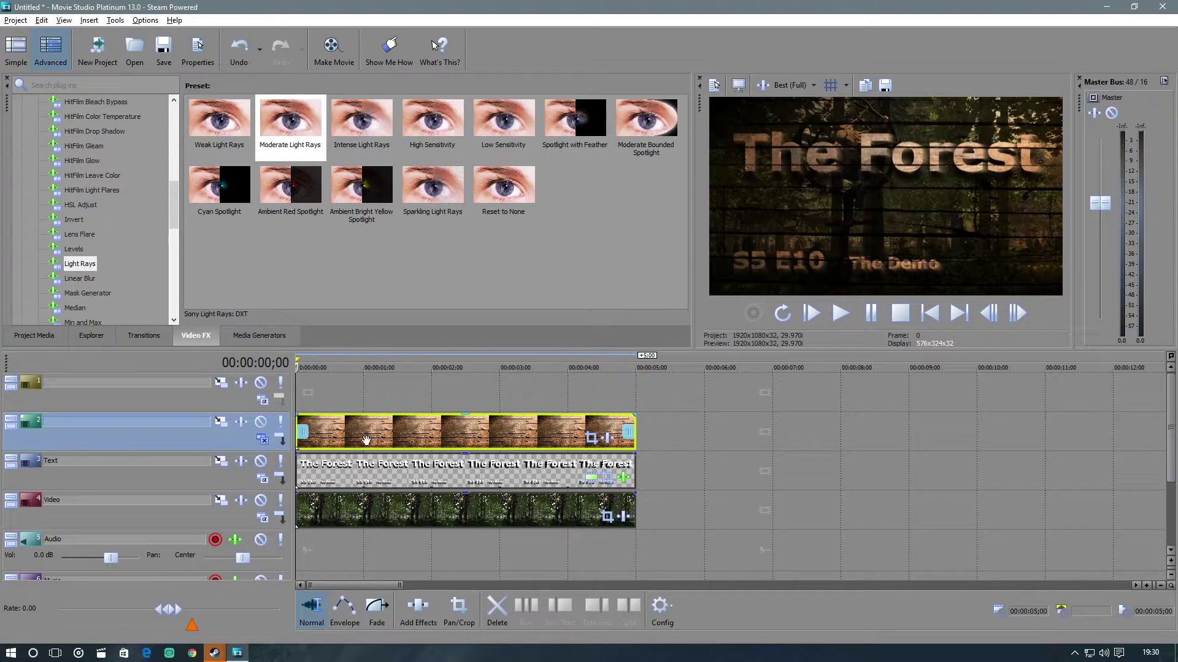
{"action": "left_click", "coordinate": [282, 484]}
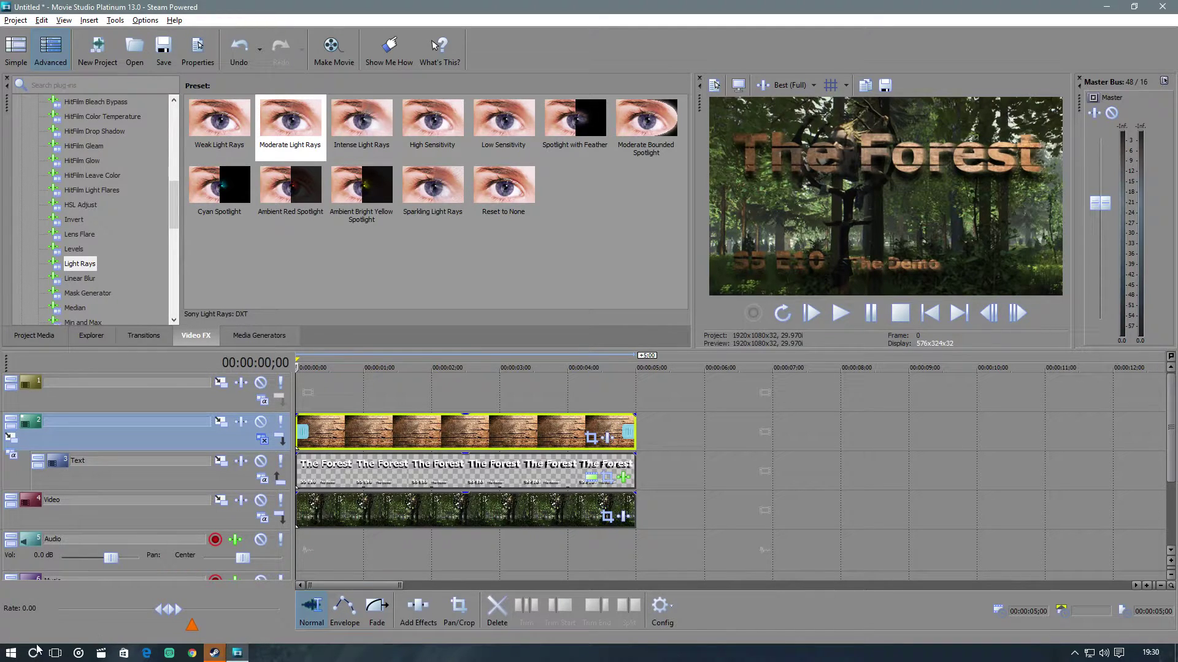
{"action": "right_click", "coordinate": [453, 434]}
Step: Replace the track 2 wood clip with 40_stunning_wood_background from D:\youtube\editing pics
{"action": "left_click", "coordinate": [499, 360]}
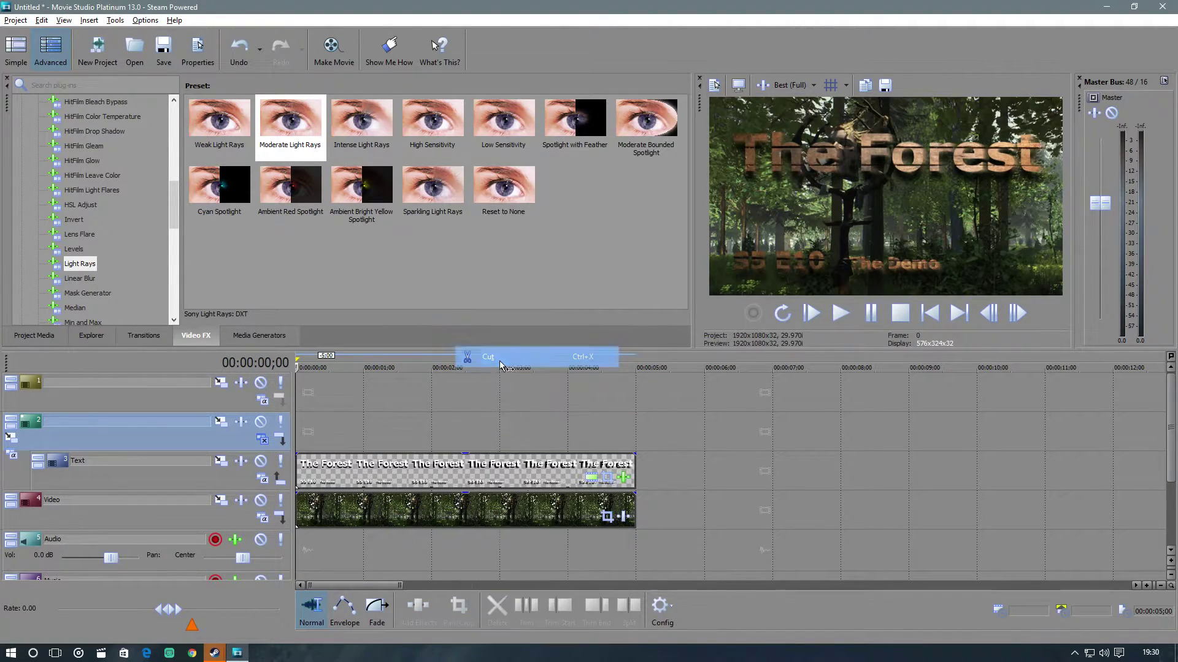
{"action": "left_click", "coordinate": [9, 652]}
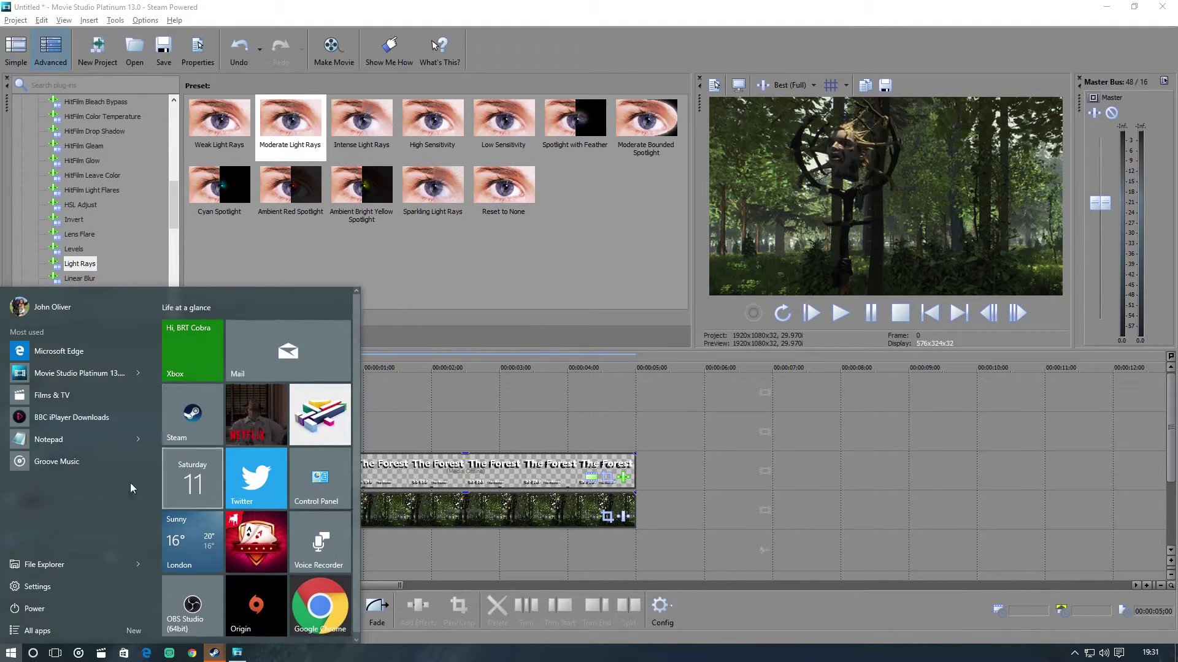
{"action": "left_click", "coordinate": [61, 558]}
{"action": "double_click", "coordinate": [706, 259]}
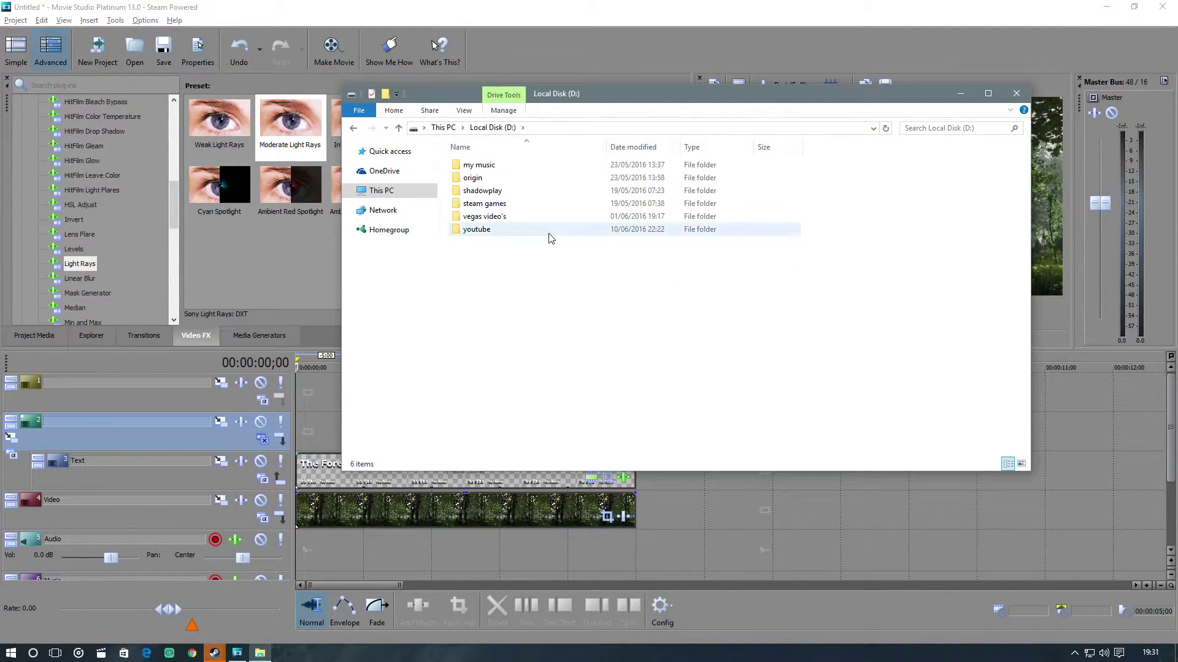
{"action": "double_click", "coordinate": [544, 237]}
{"action": "double_click", "coordinate": [485, 178]}
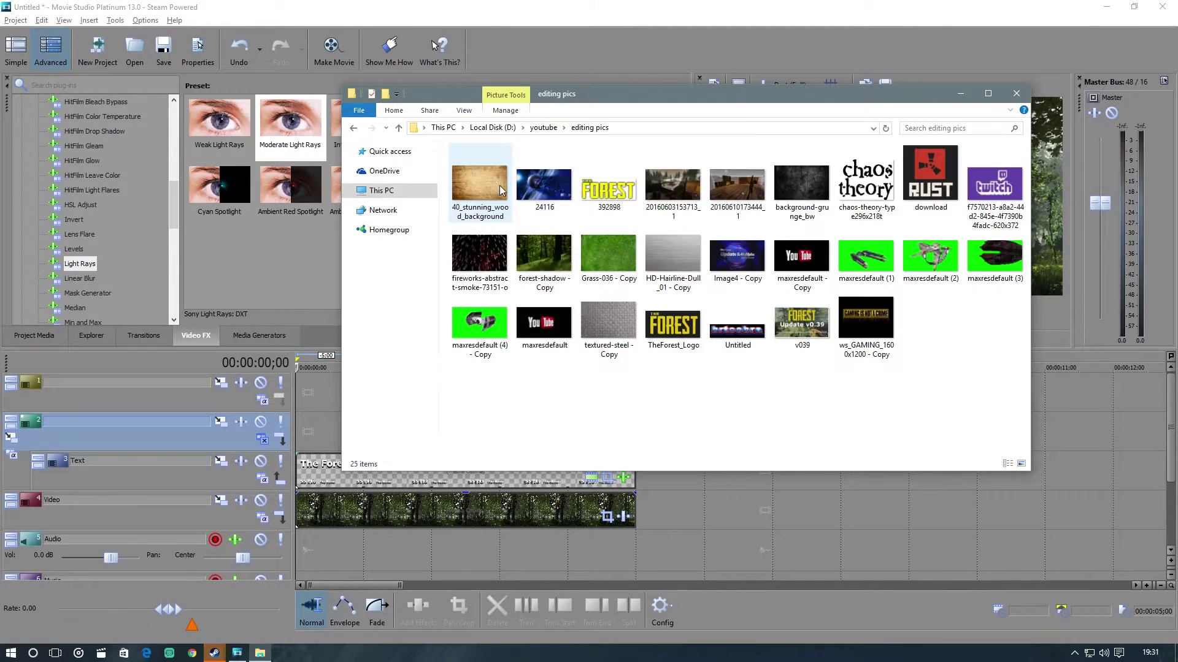
{"action": "left_click", "coordinate": [472, 183]}
{"action": "left_click_drag", "start_coordinate": [479, 175], "coordinate": [302, 437]}
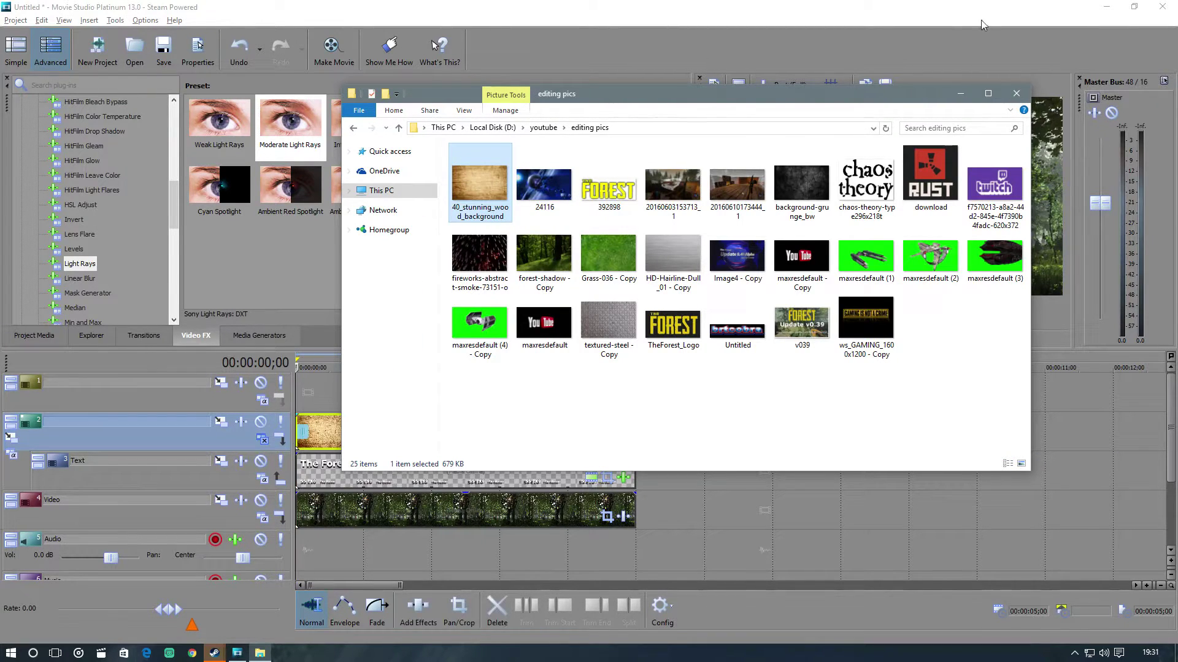
{"action": "left_click", "coordinate": [1015, 94]}
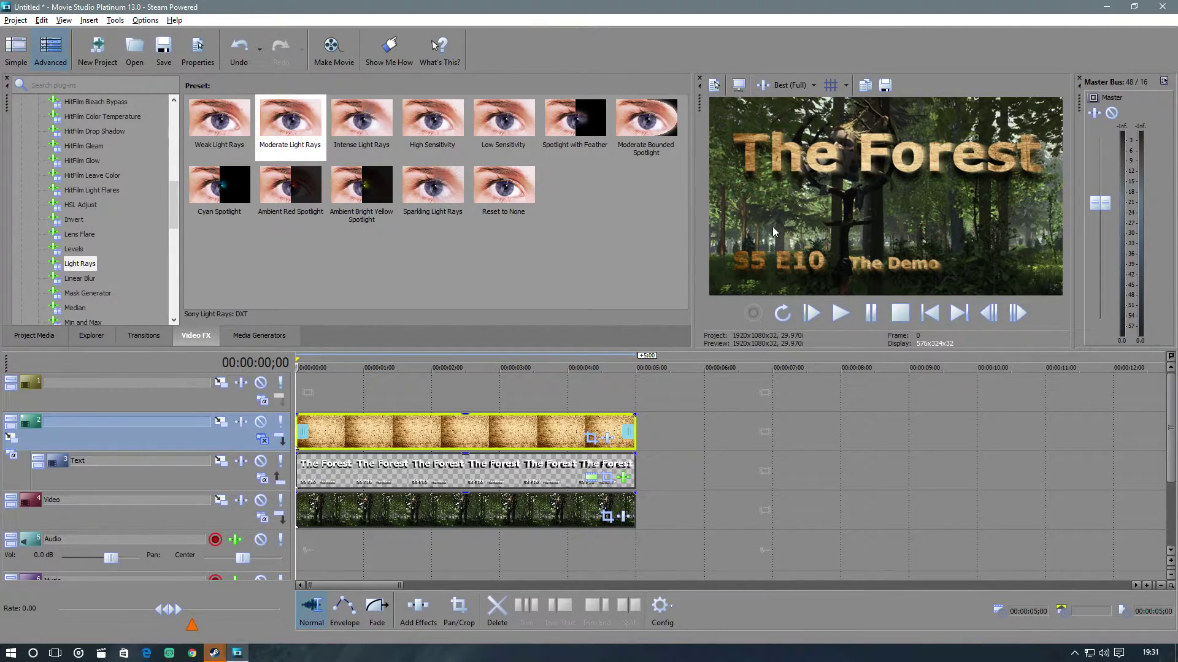
Step: Apply the Upper-Right Glow Bump Map preset to the Text clip
{"action": "left_click", "coordinate": [211, 479]}
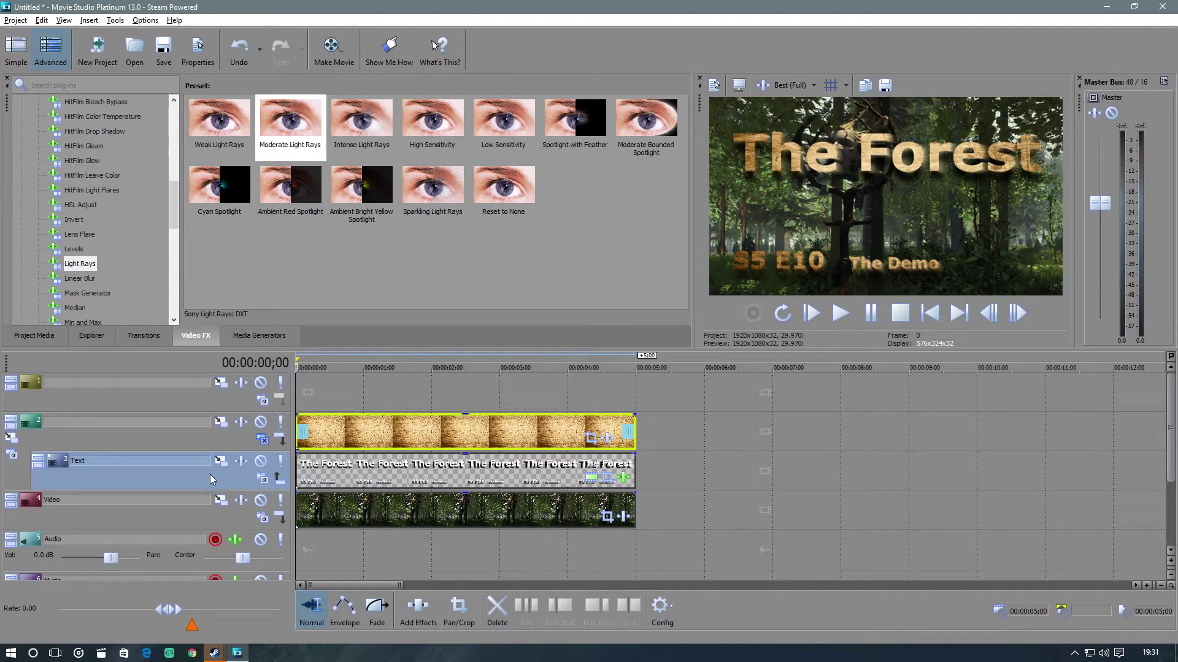
{"action": "scroll", "coordinate": [122, 182], "scroll_direction": "up", "scroll_amount": 10}
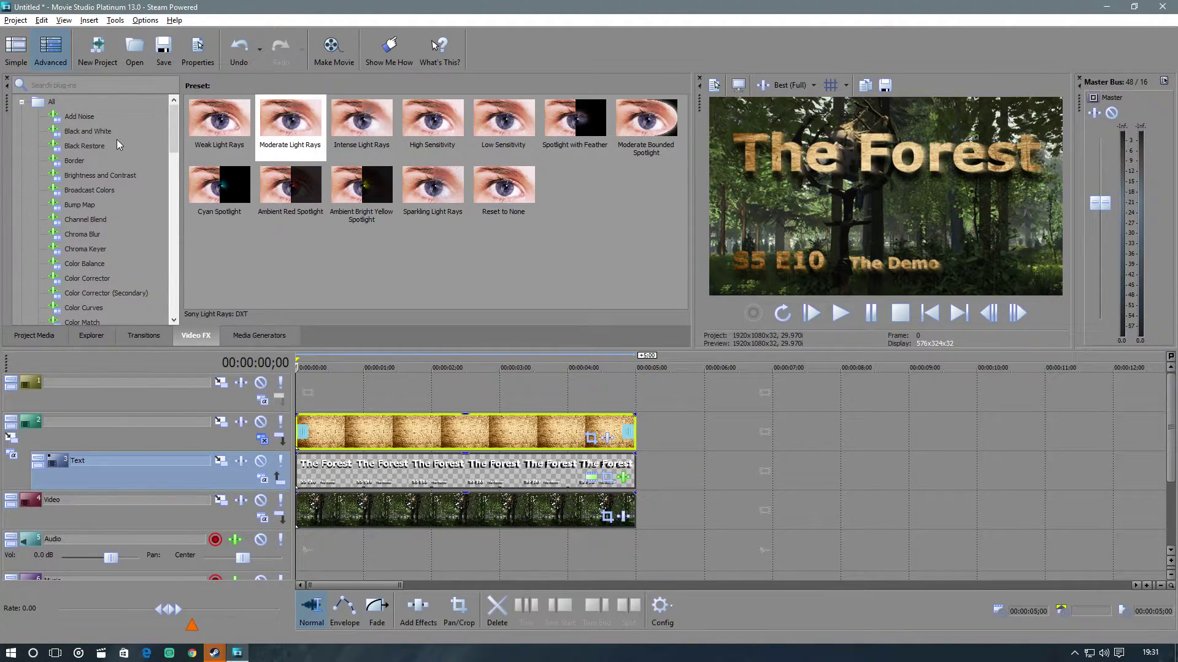
{"action": "left_click", "coordinate": [88, 204]}
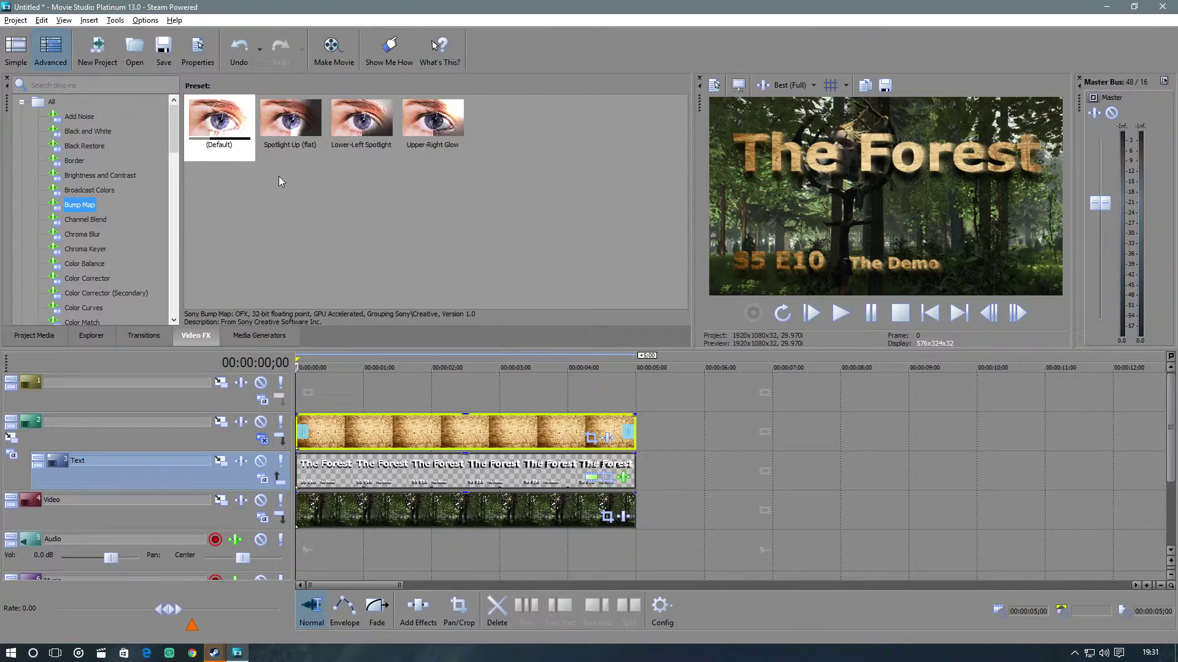
{"action": "left_click", "coordinate": [465, 135]}
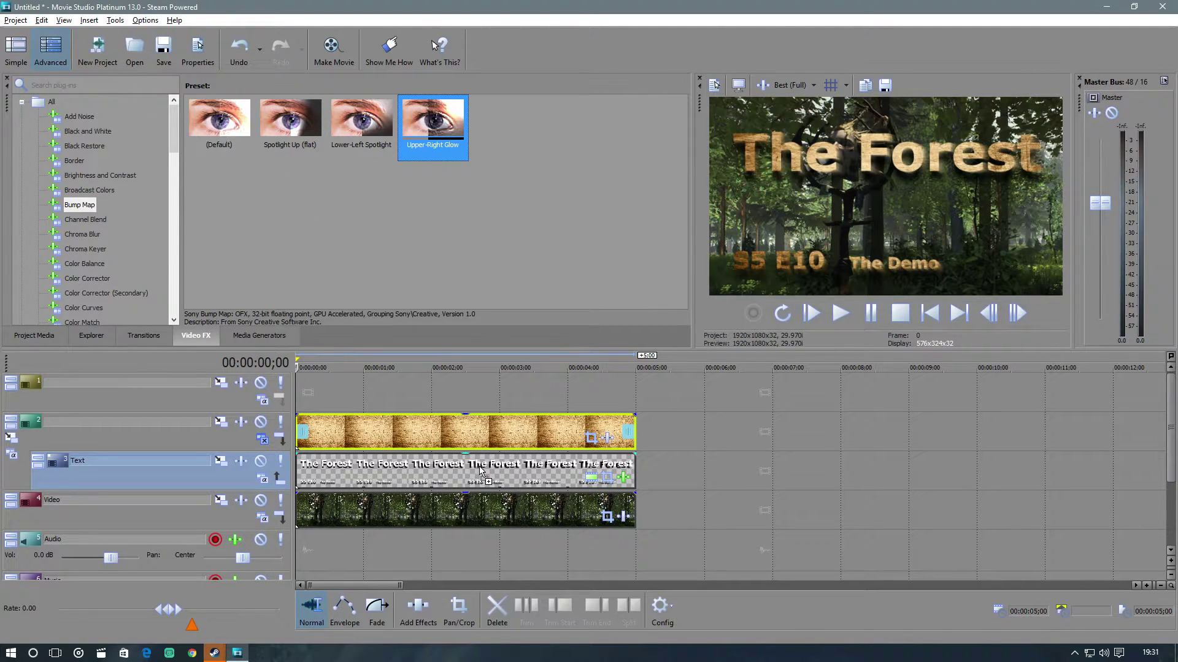
{"action": "left_click_drag", "start_coordinate": [481, 472], "coordinate": [480, 466]}
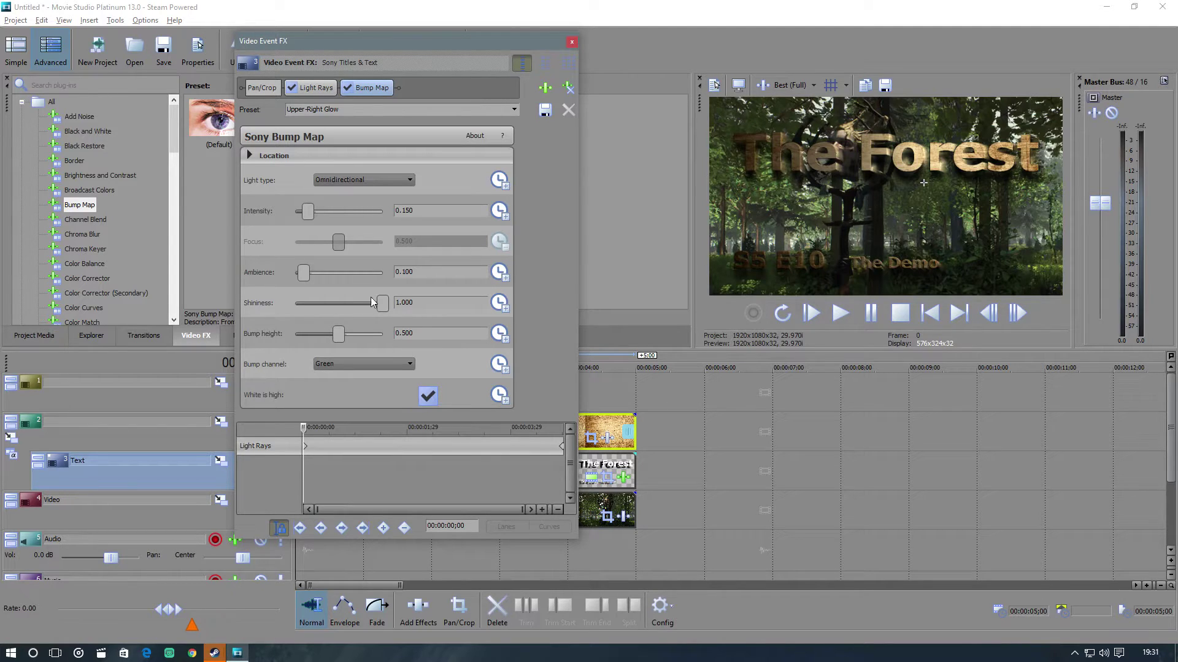
Step: Set the bump map Intensity to 0.175 and Ambience to 0.476
{"action": "left_click_drag", "start_coordinate": [310, 275], "coordinate": [325, 279]}
{"action": "mouse_move", "coordinate": [308, 212]}
{"action": "left_mouse_down"}
{"action": "mouse_move", "coordinate": [358, 211]}
{"action": "mouse_move", "coordinate": [286, 211]}
{"action": "mouse_move", "coordinate": [311, 211]}
{"action": "left_mouse_up"}
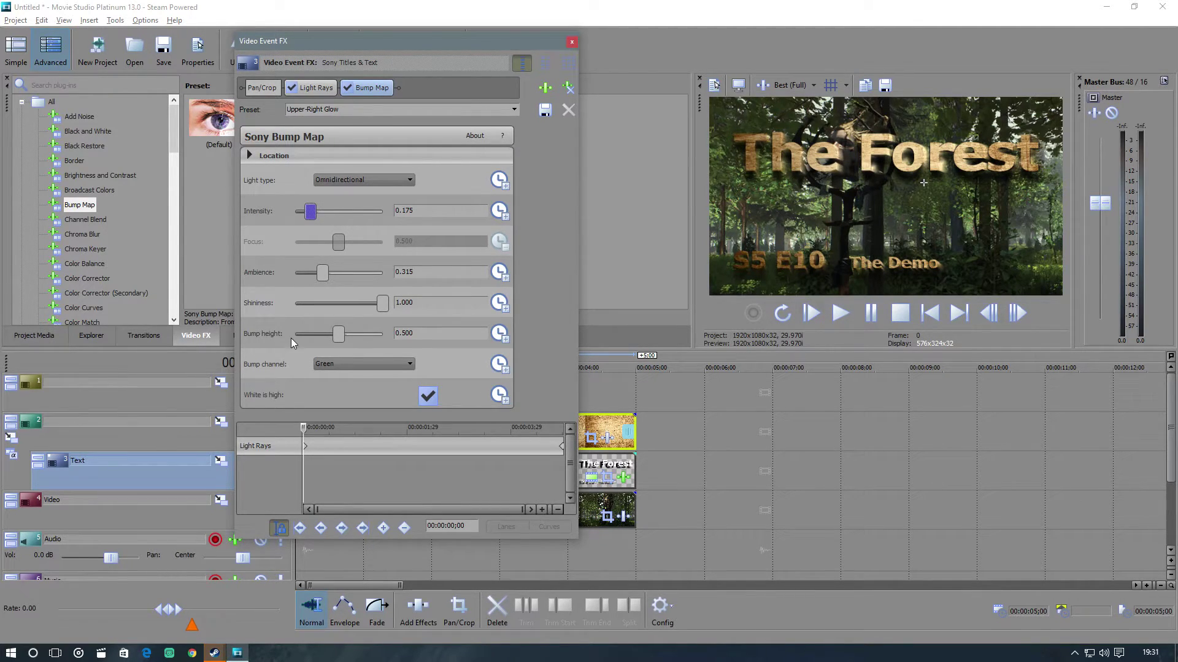
{"action": "left_click_drag", "start_coordinate": [324, 276], "coordinate": [337, 276]}
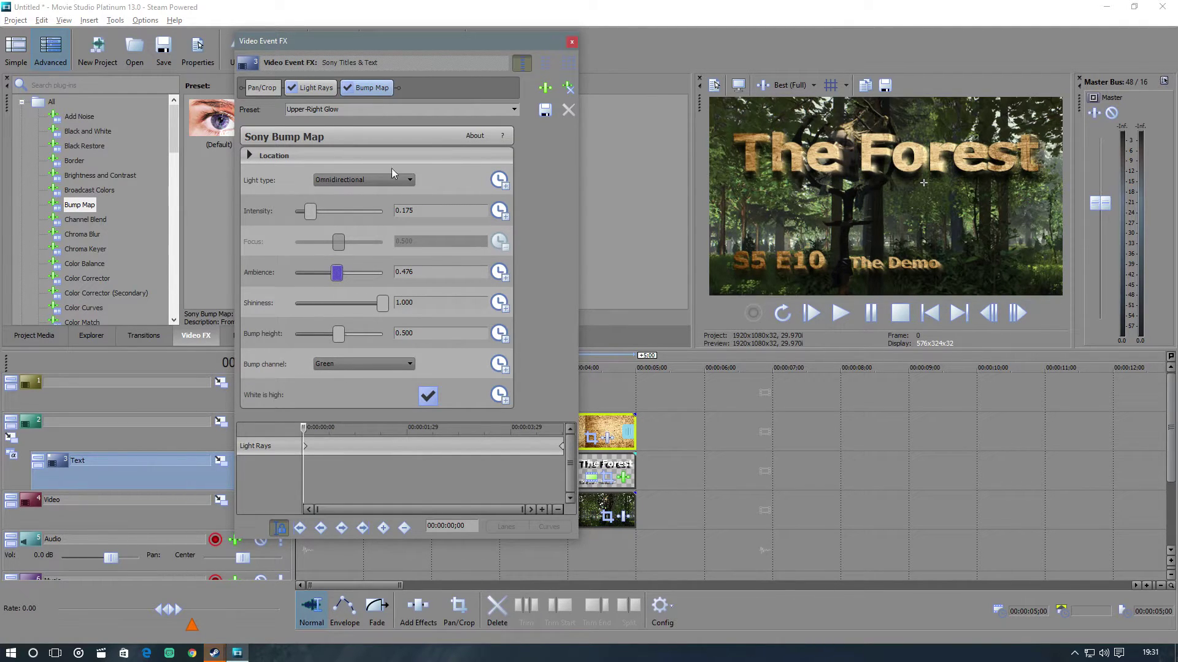
{"action": "left_click", "coordinate": [571, 43]}
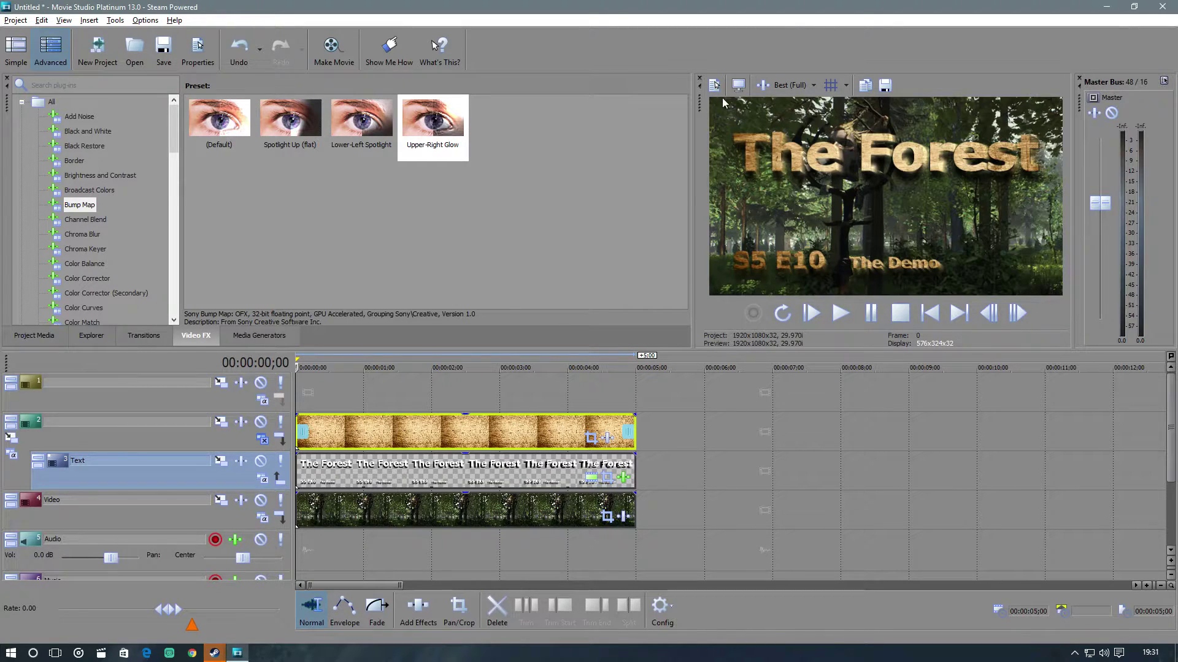
{"action": "left_click", "coordinate": [241, 336]}
Step: Add an Elliptical Ring Color Gradient to track 1, trimmed to about 5 seconds
{"action": "left_click", "coordinate": [79, 134]}
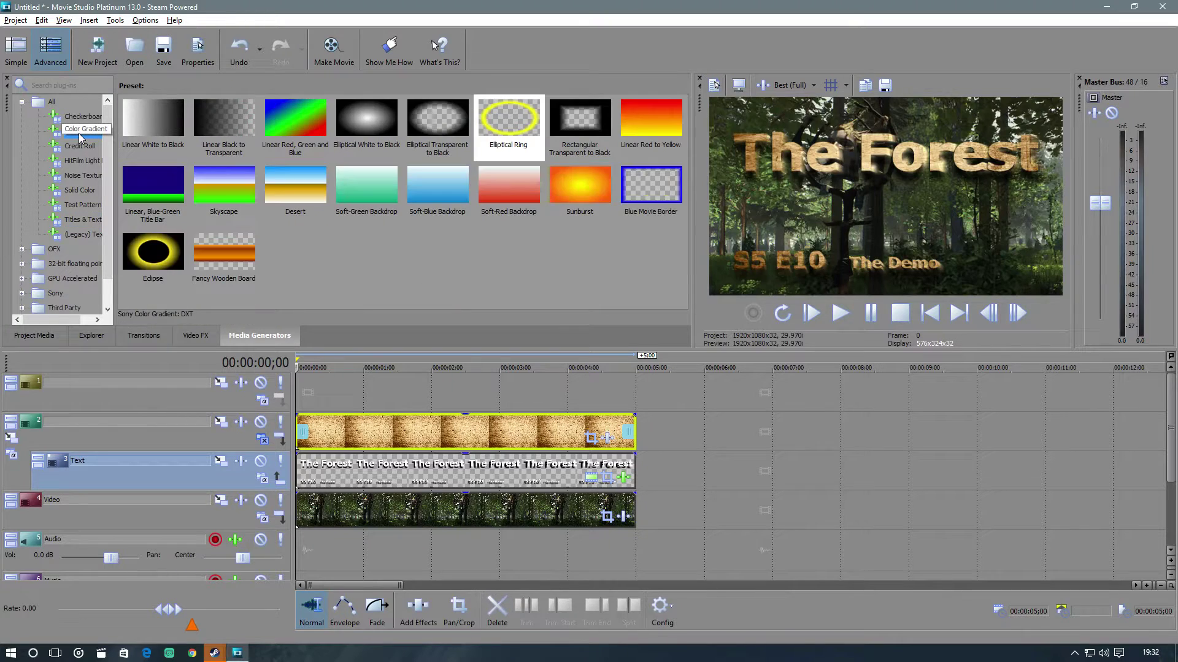
{"action": "left_click_drag", "start_coordinate": [118, 144], "coordinate": [150, 145]}
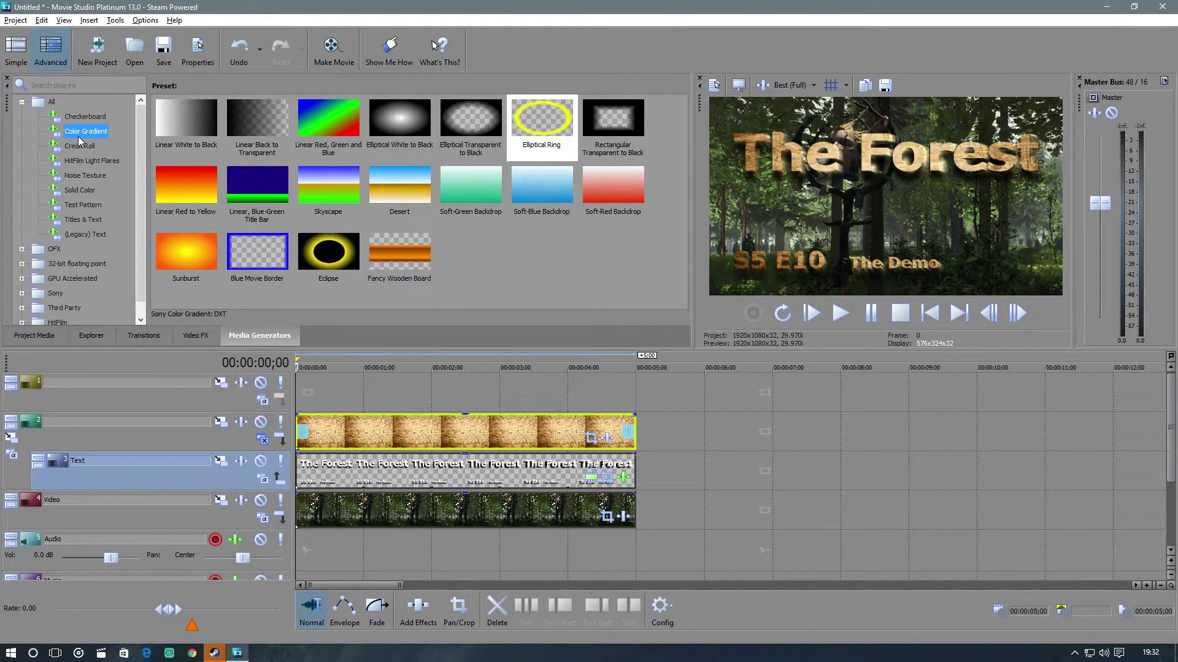
{"action": "left_click_drag", "start_coordinate": [543, 128], "coordinate": [304, 393]}
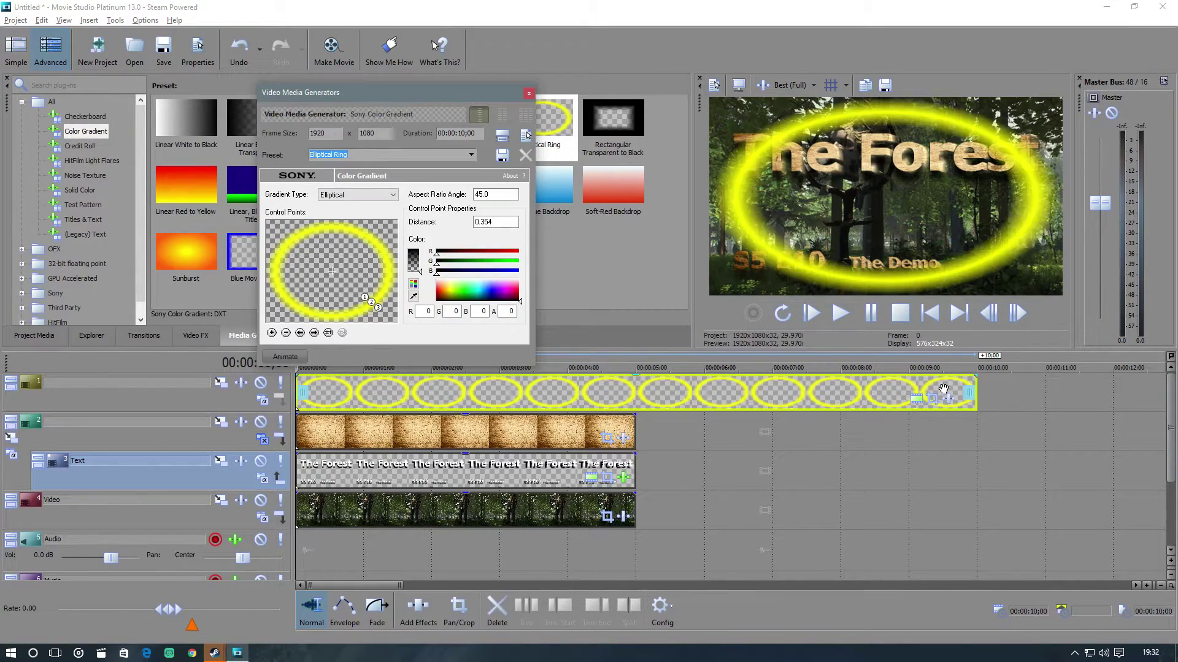
{"action": "left_click_drag", "start_coordinate": [981, 393], "coordinate": [636, 399]}
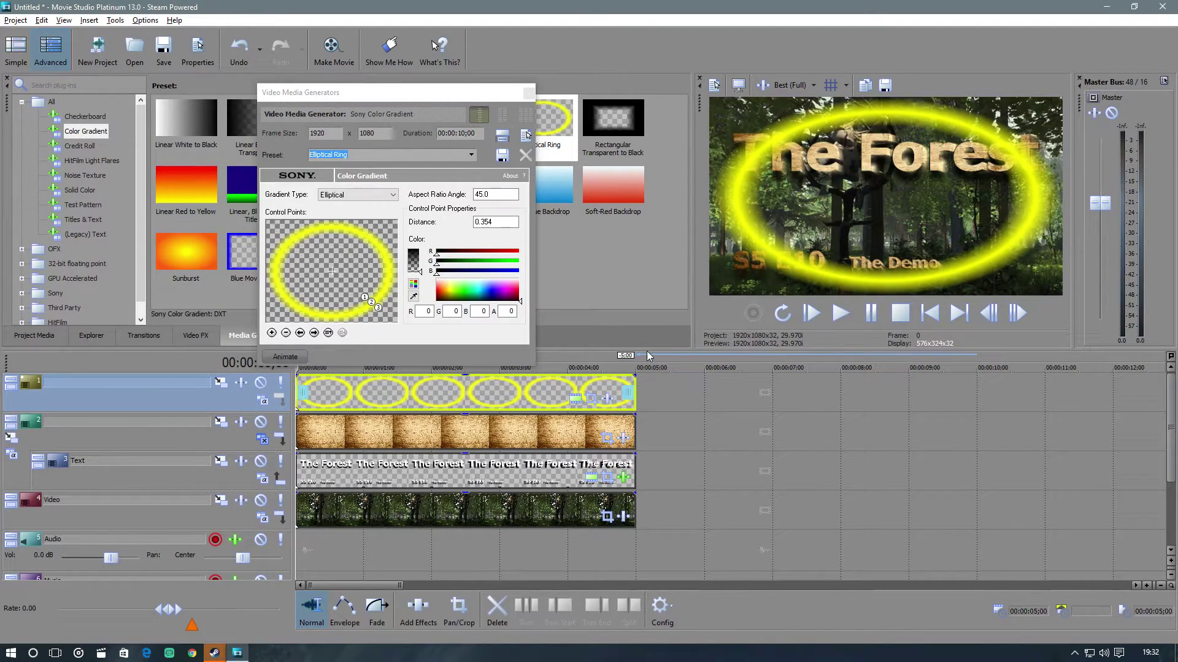
Step: Widen the elliptical ring and set its outer colour point to white
{"action": "left_click", "coordinate": [372, 302]}
{"action": "left_click_drag", "start_coordinate": [372, 303], "coordinate": [400, 337]}
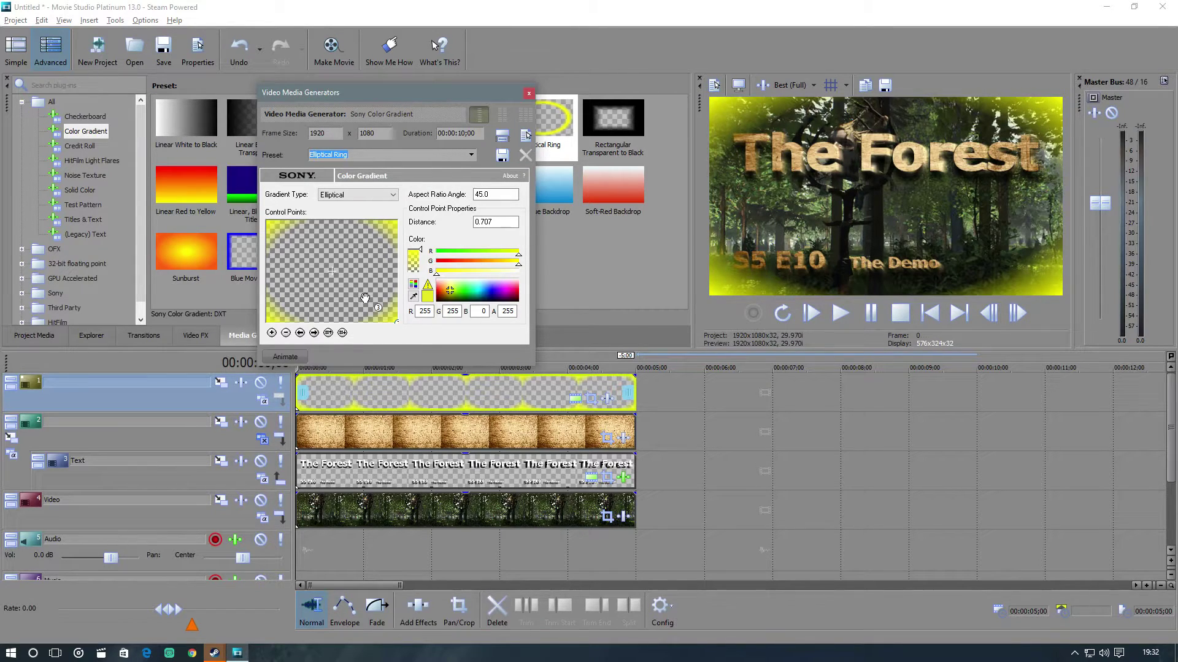
{"action": "left_click_drag", "start_coordinate": [367, 300], "coordinate": [389, 318]}
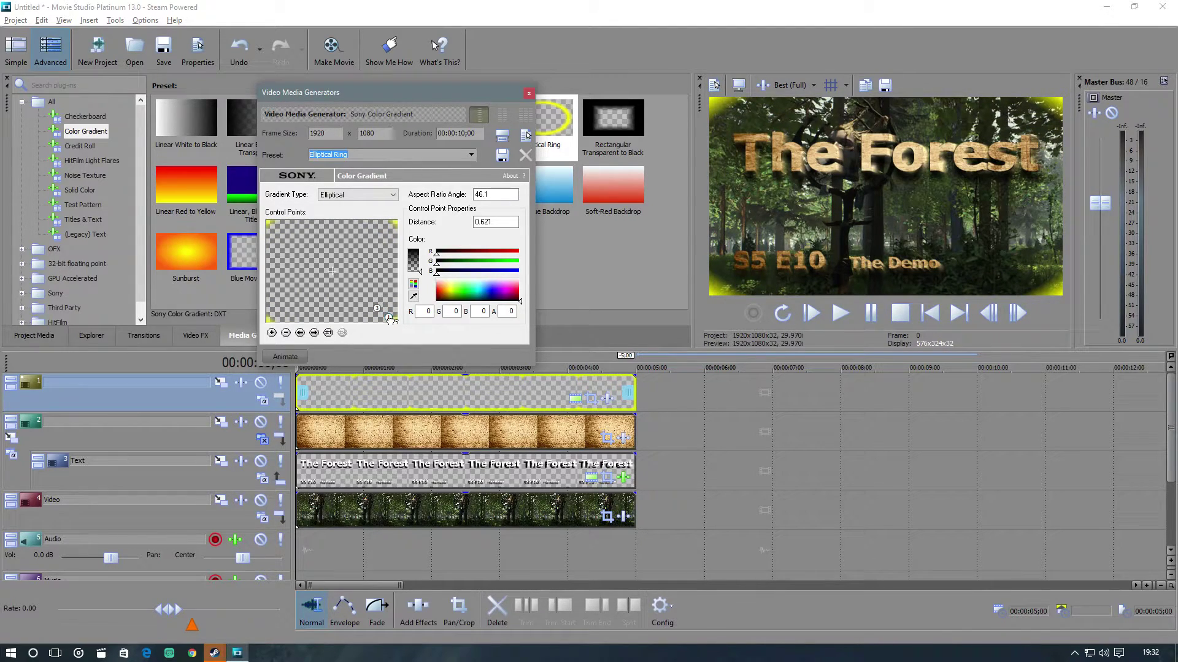
{"action": "left_click_drag", "start_coordinate": [388, 317], "coordinate": [384, 316]}
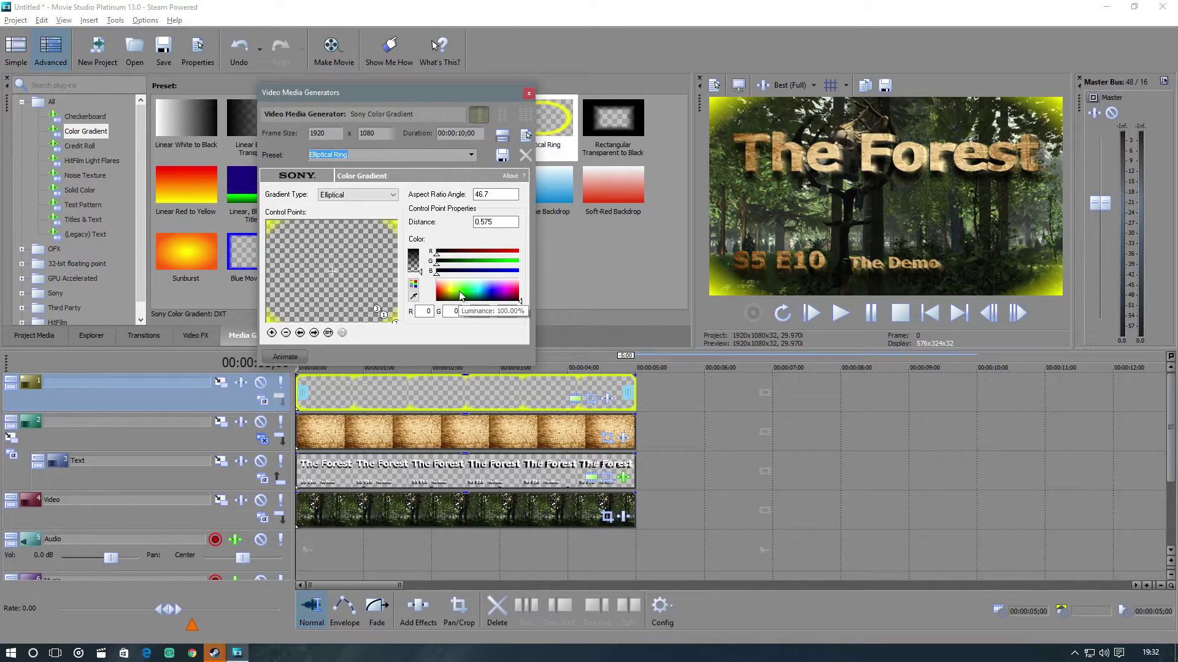
{"action": "left_click", "coordinate": [396, 324]}
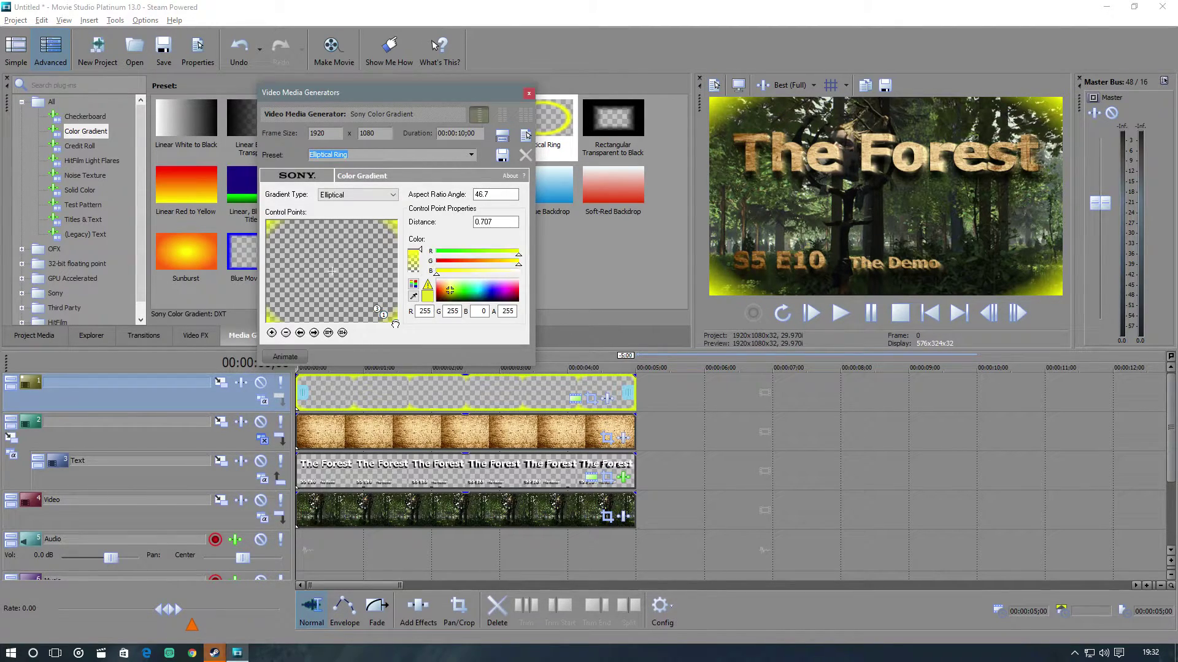
{"action": "left_click", "coordinate": [433, 280]}
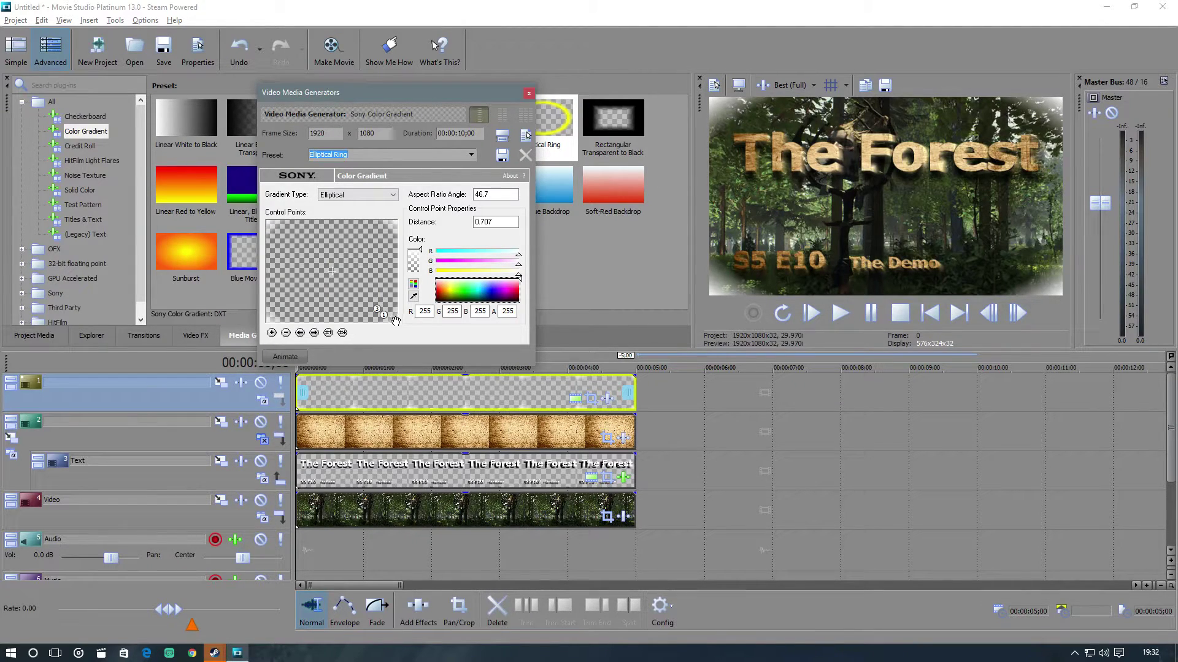
{"action": "left_click_drag", "start_coordinate": [394, 323], "coordinate": [392, 321]}
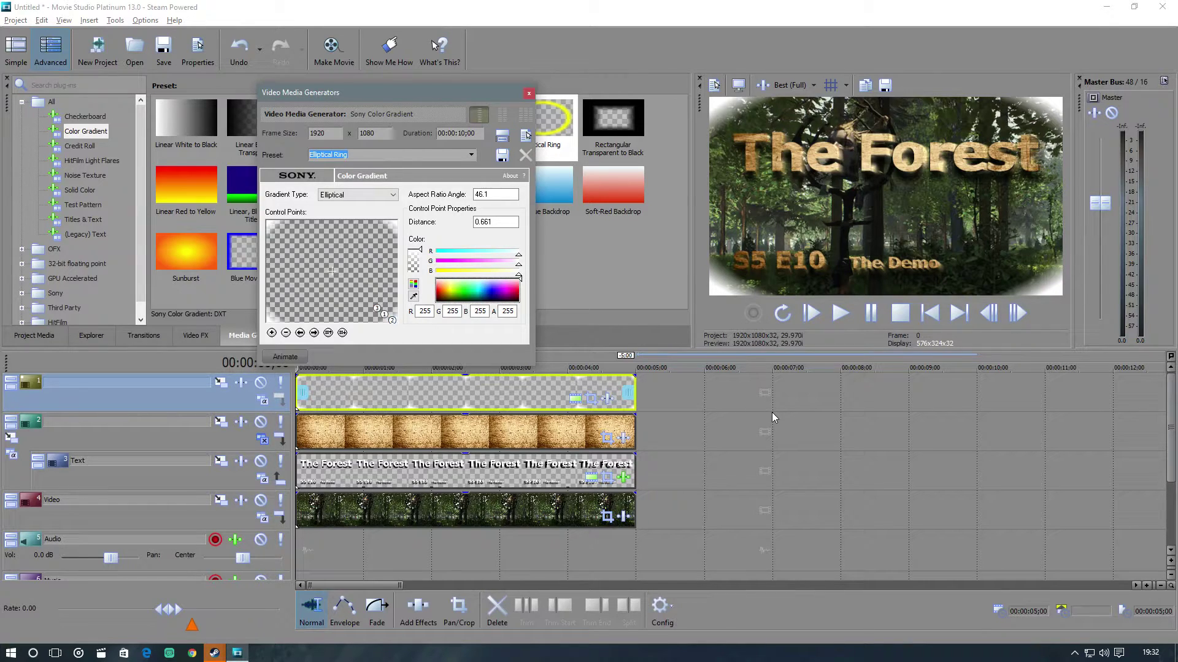
{"action": "left_click", "coordinate": [529, 93]}
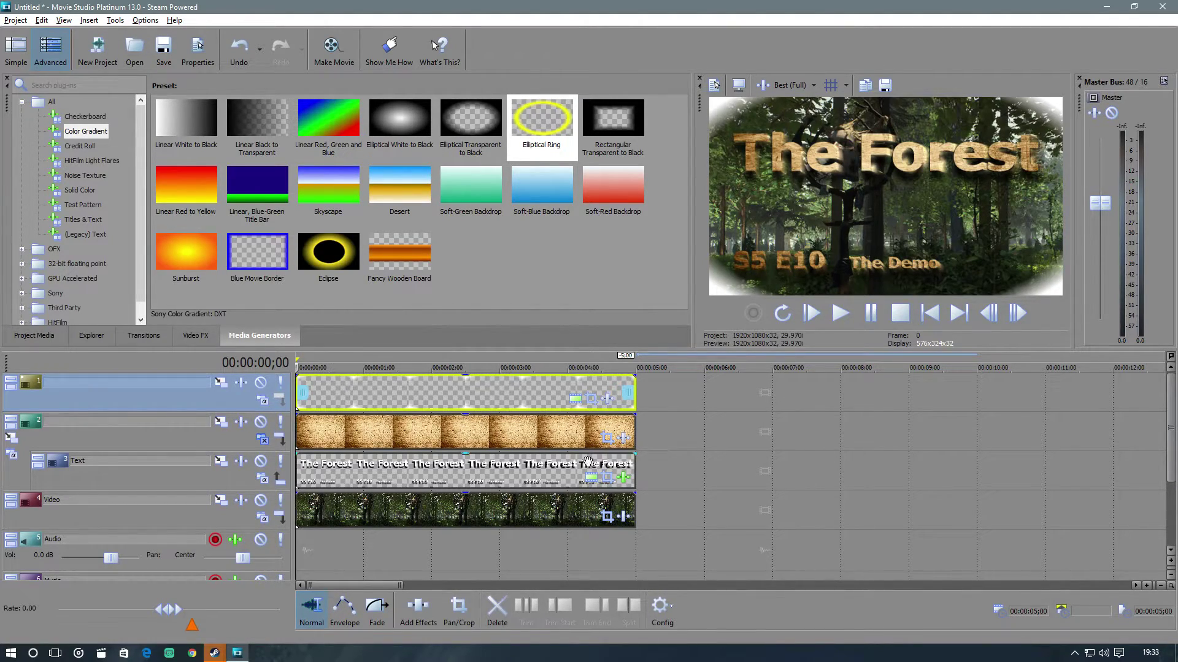
{"action": "left_click", "coordinate": [196, 336]}
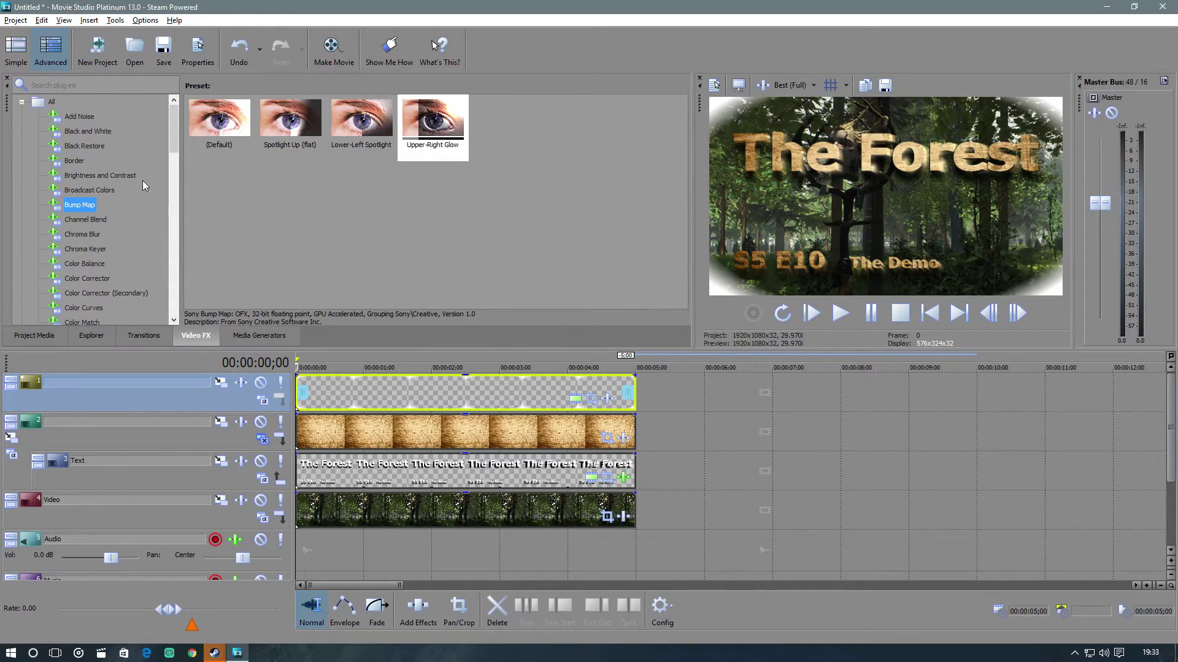
Step: Apply the 35mm Lens flare preset to the forest video event
{"action": "scroll", "coordinate": [128, 172], "scroll_direction": "down", "scroll_amount": 5}
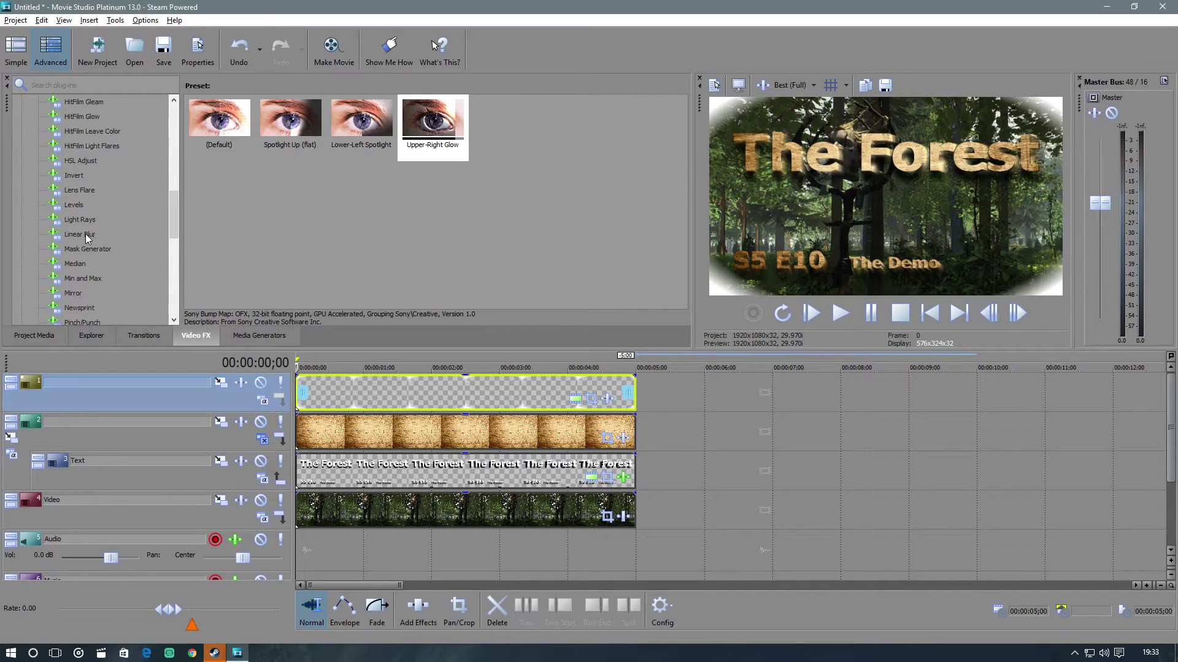
{"action": "left_click", "coordinate": [82, 191]}
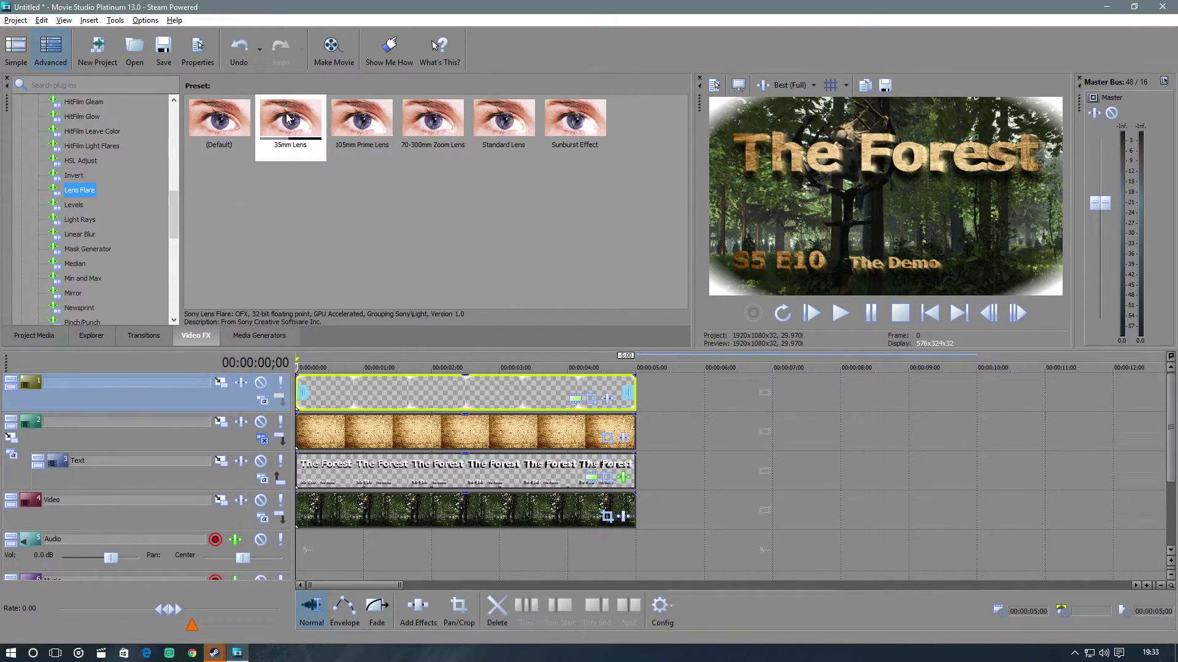
{"action": "left_click_drag", "start_coordinate": [290, 119], "coordinate": [430, 517]}
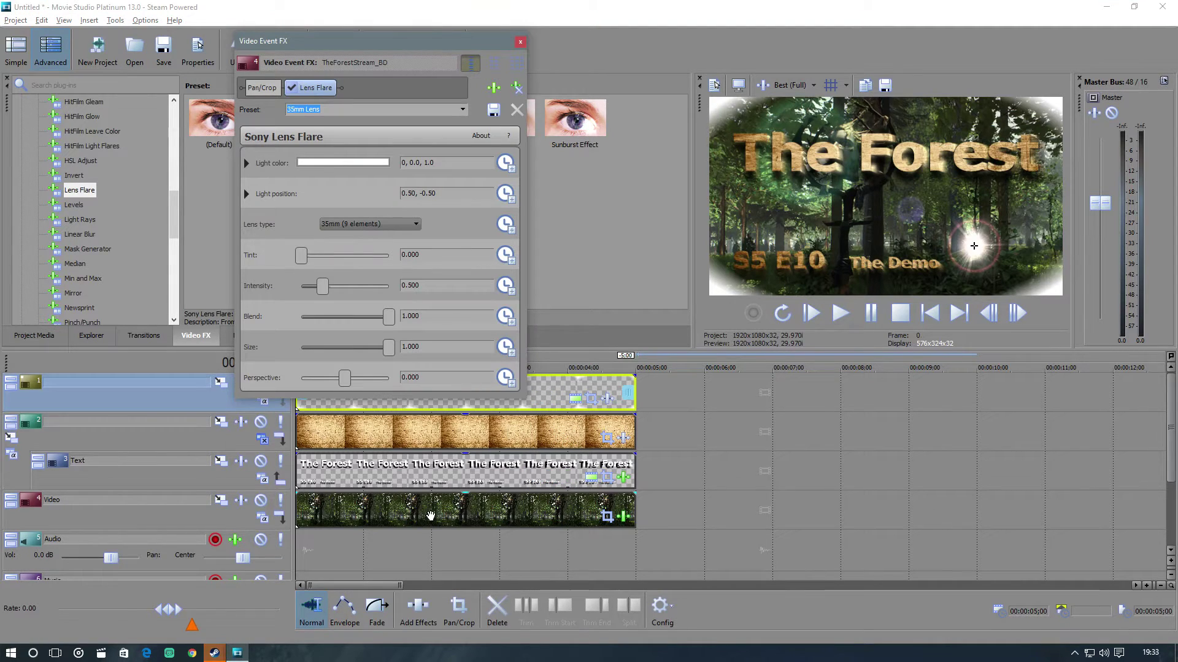
Step: Keyframe the flare's light position from top-left at 0s to top-right at 5s
{"action": "left_click", "coordinate": [246, 194]}
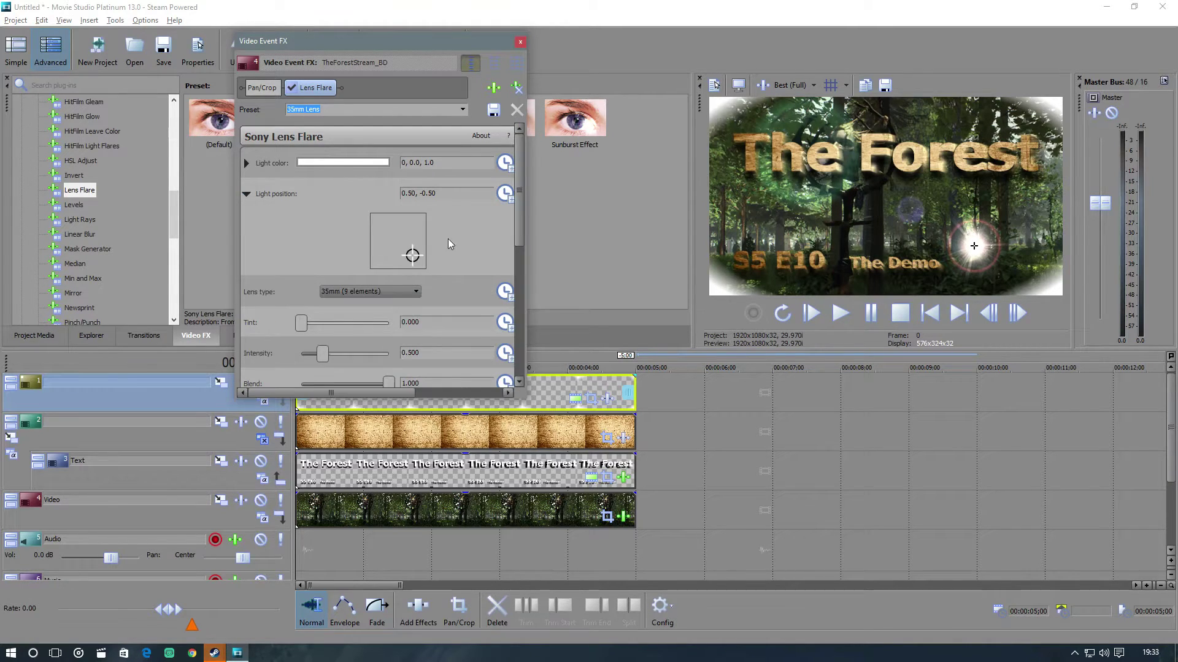
{"action": "left_click", "coordinate": [506, 197]}
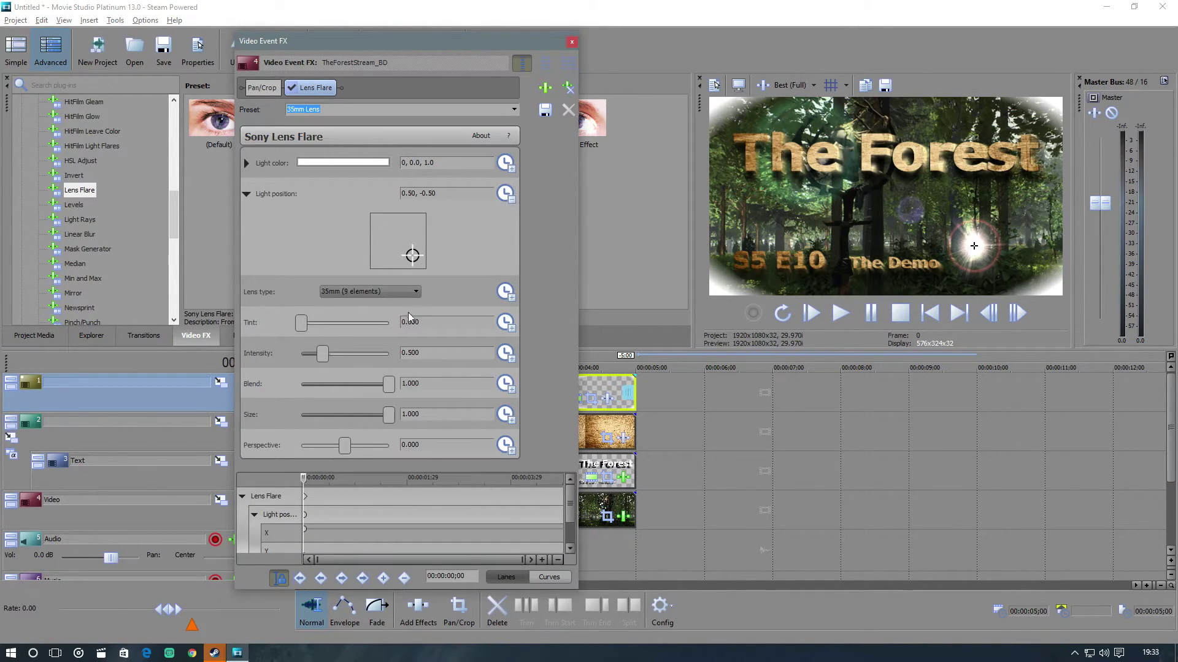
{"action": "left_click_drag", "start_coordinate": [397, 238], "coordinate": [373, 213]}
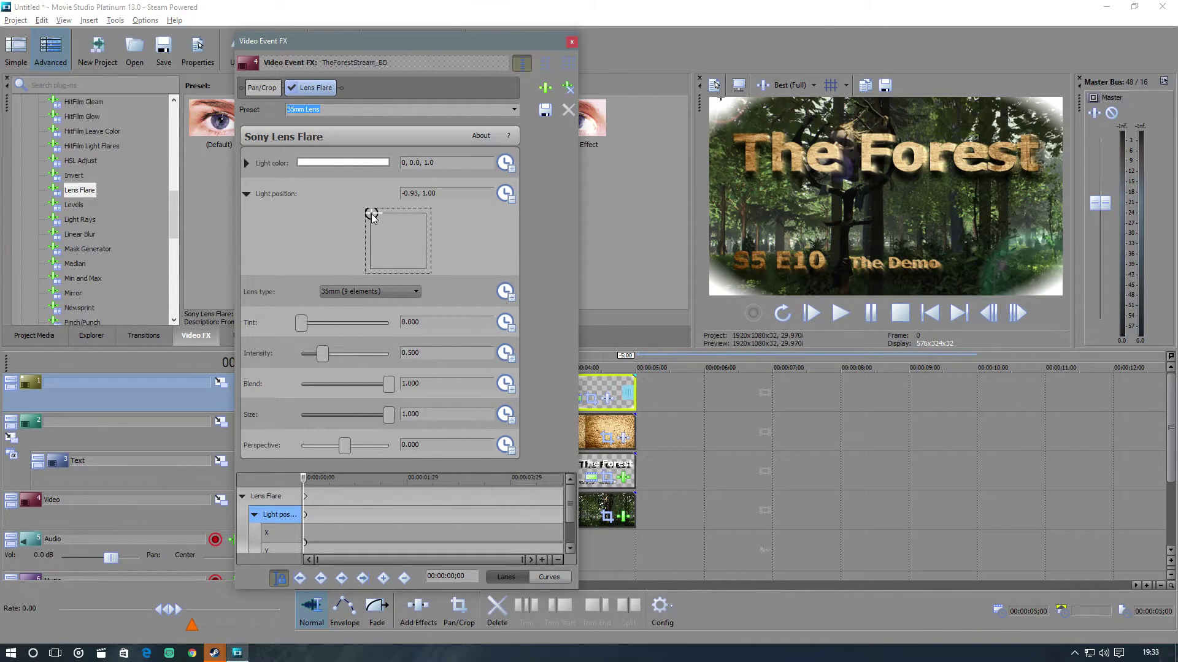
{"action": "left_click_drag", "start_coordinate": [305, 485], "coordinate": [564, 485]}
{"action": "left_click_drag", "start_coordinate": [372, 216], "coordinate": [442, 218]}
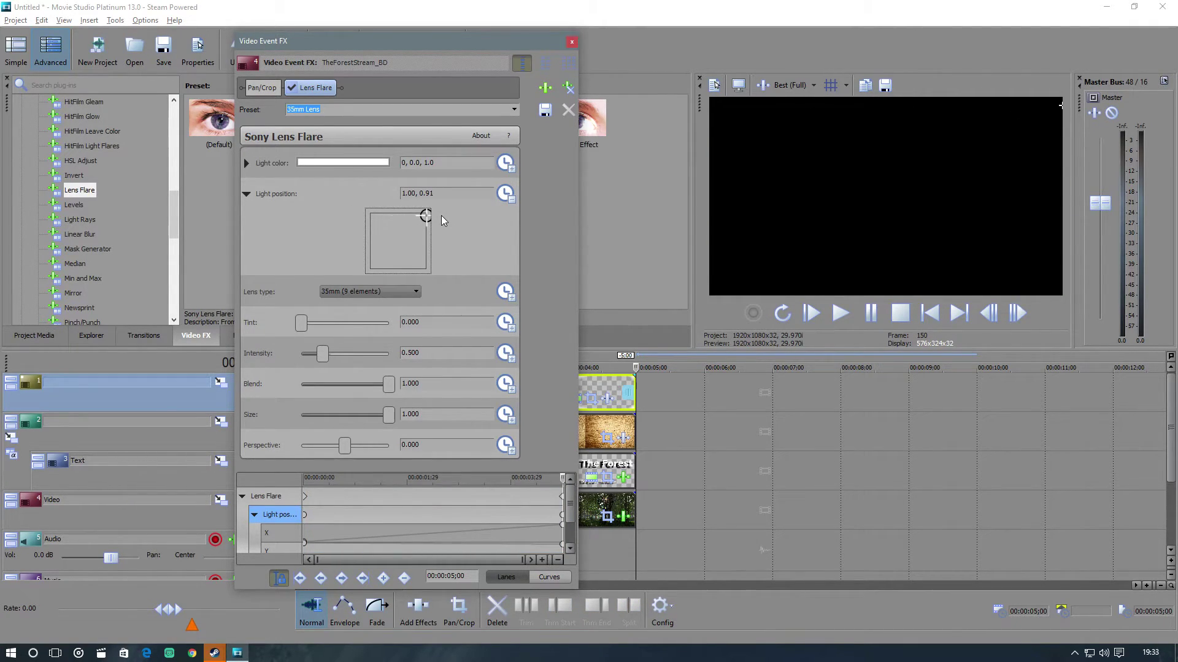
{"action": "left_click", "coordinate": [571, 42]}
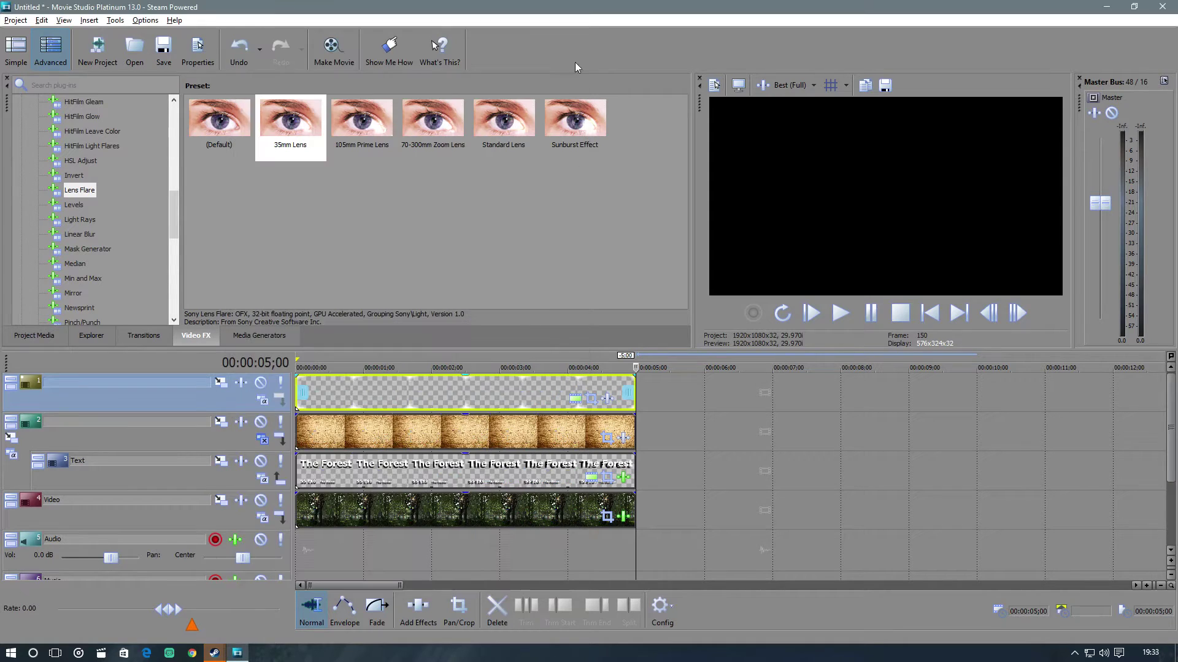
{"action": "left_click_drag", "start_coordinate": [636, 367], "coordinate": [578, 367]}
{"action": "key", "text": "Home"}
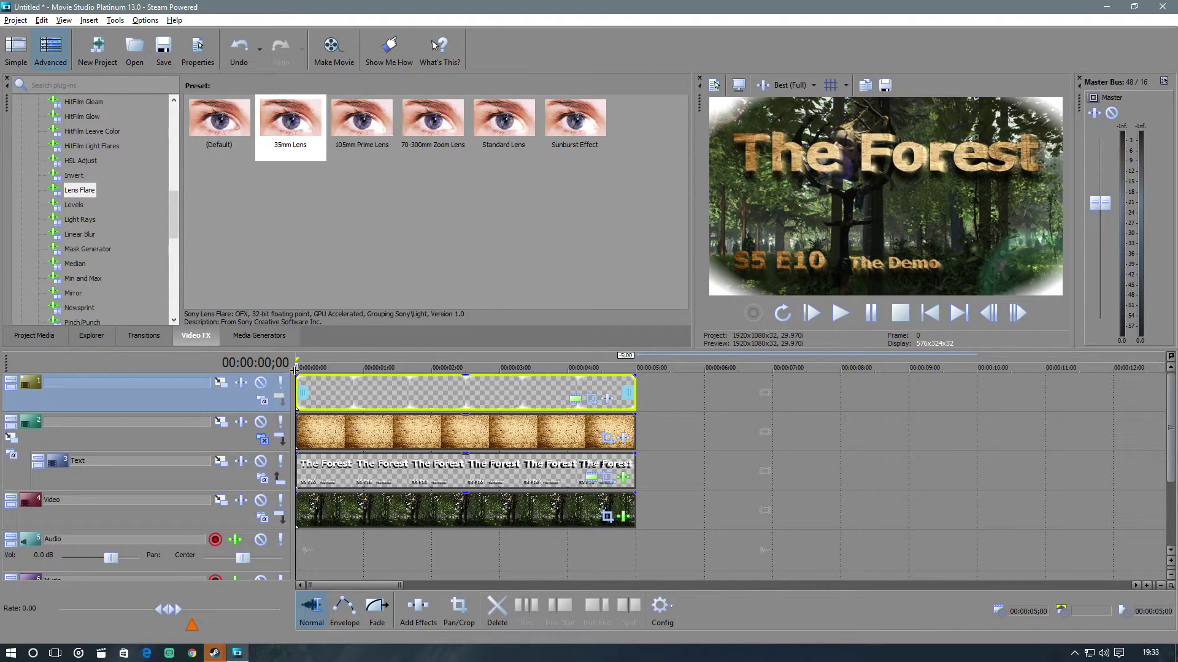
{"action": "left_click_drag", "start_coordinate": [295, 369], "coordinate": [224, 362]}
{"action": "scroll", "coordinate": [742, 415], "scroll_direction": "up", "scroll_amount": 2}
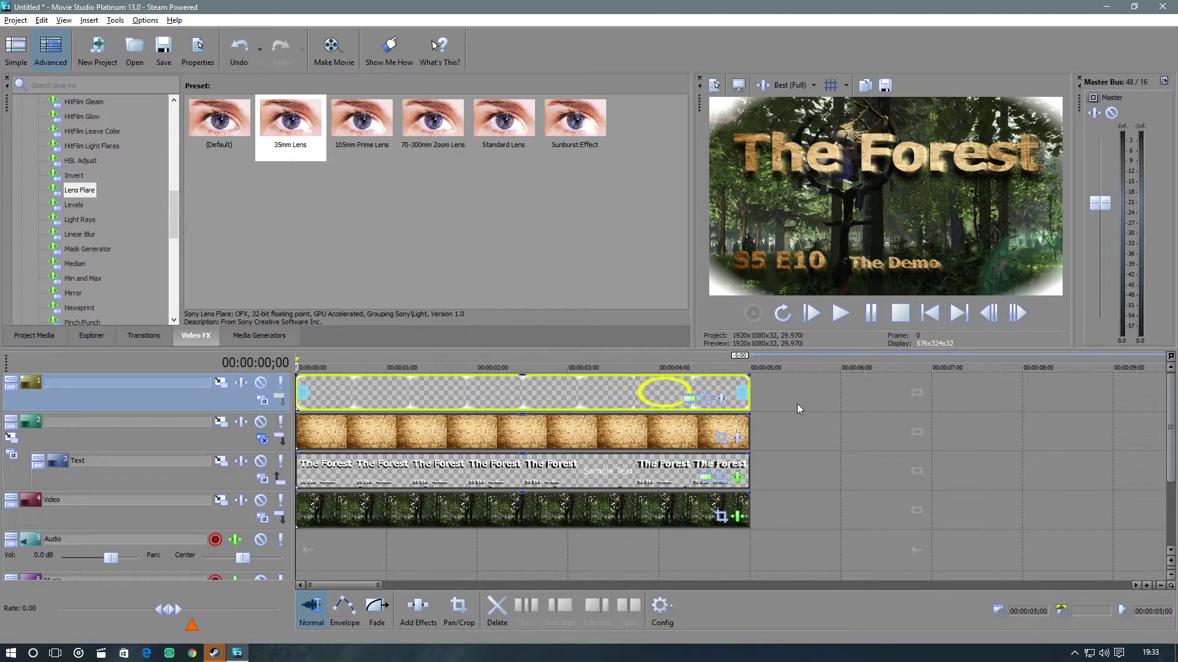
{"action": "scroll", "coordinate": [797, 404], "scroll_direction": "down", "scroll_amount": 2}
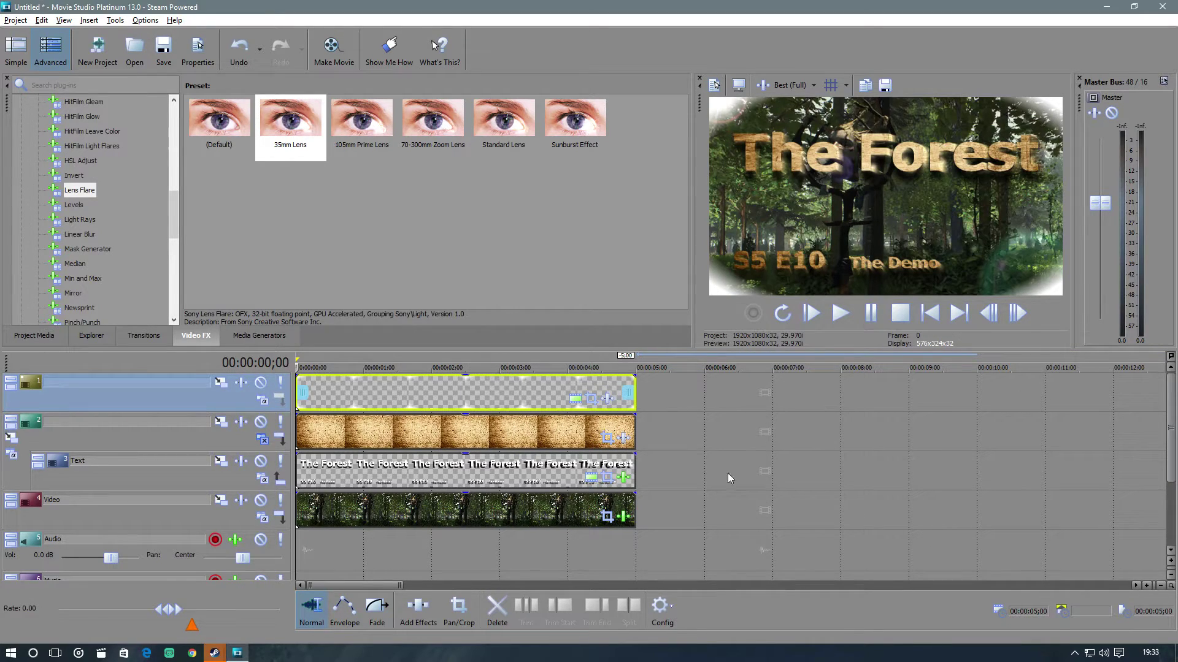
Step: Set the forest video's lens flare Tint to 0.217
{"action": "left_click", "coordinate": [623, 478]}
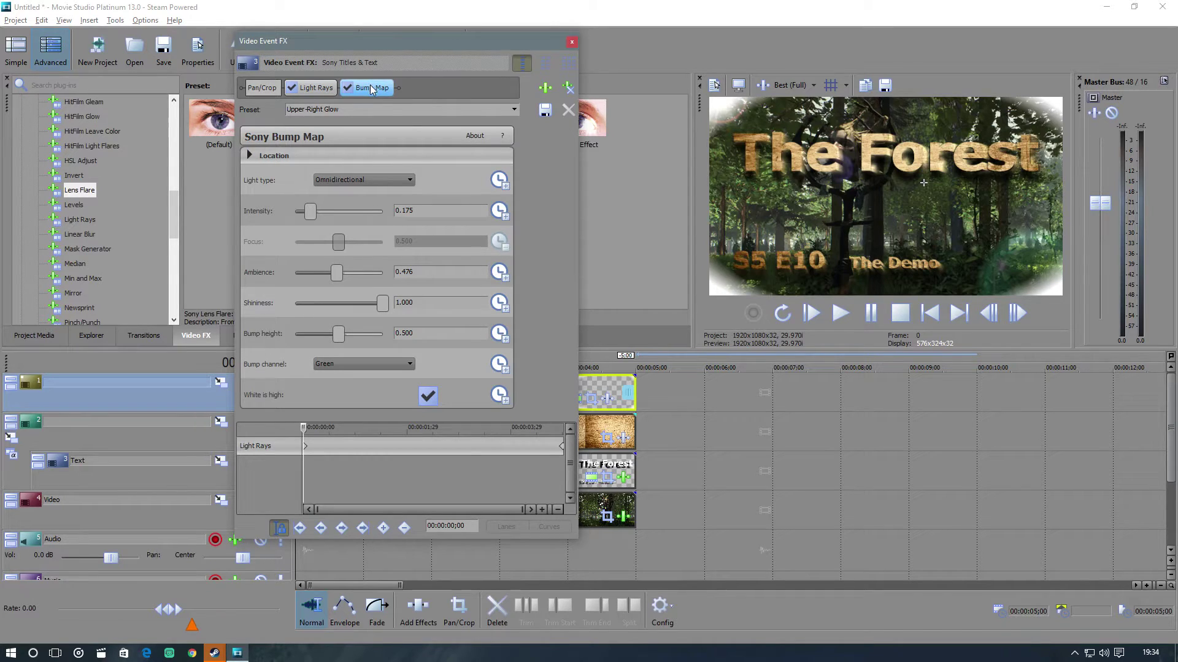
{"action": "left_click", "coordinate": [571, 44]}
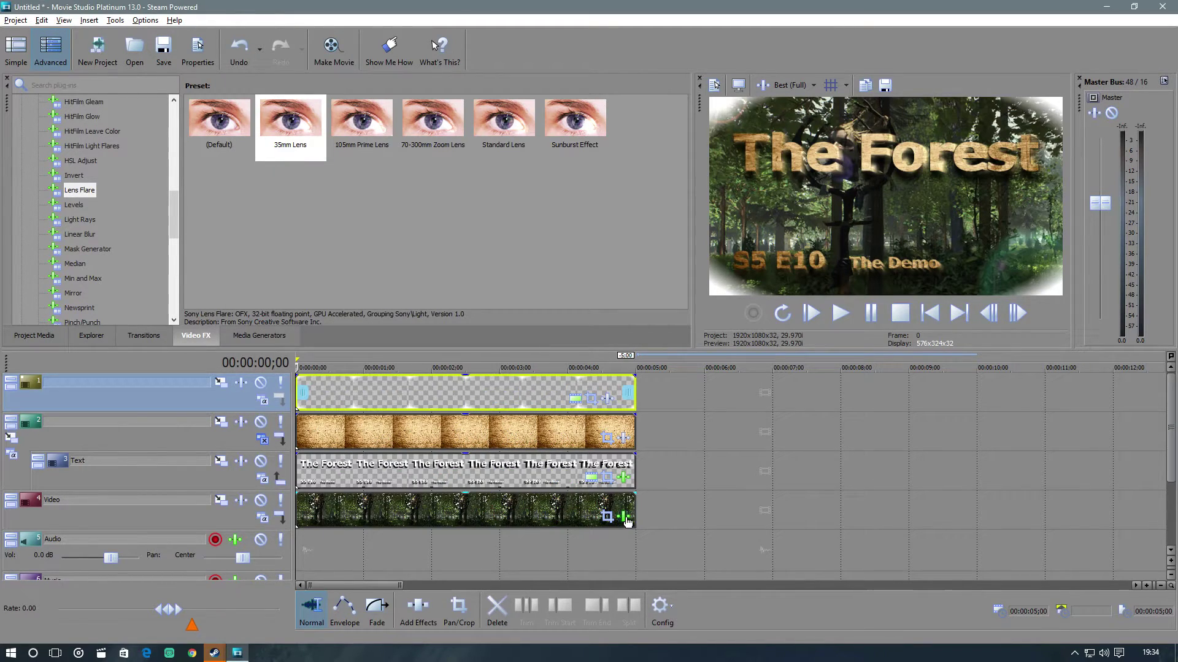
{"action": "left_click", "coordinate": [624, 517]}
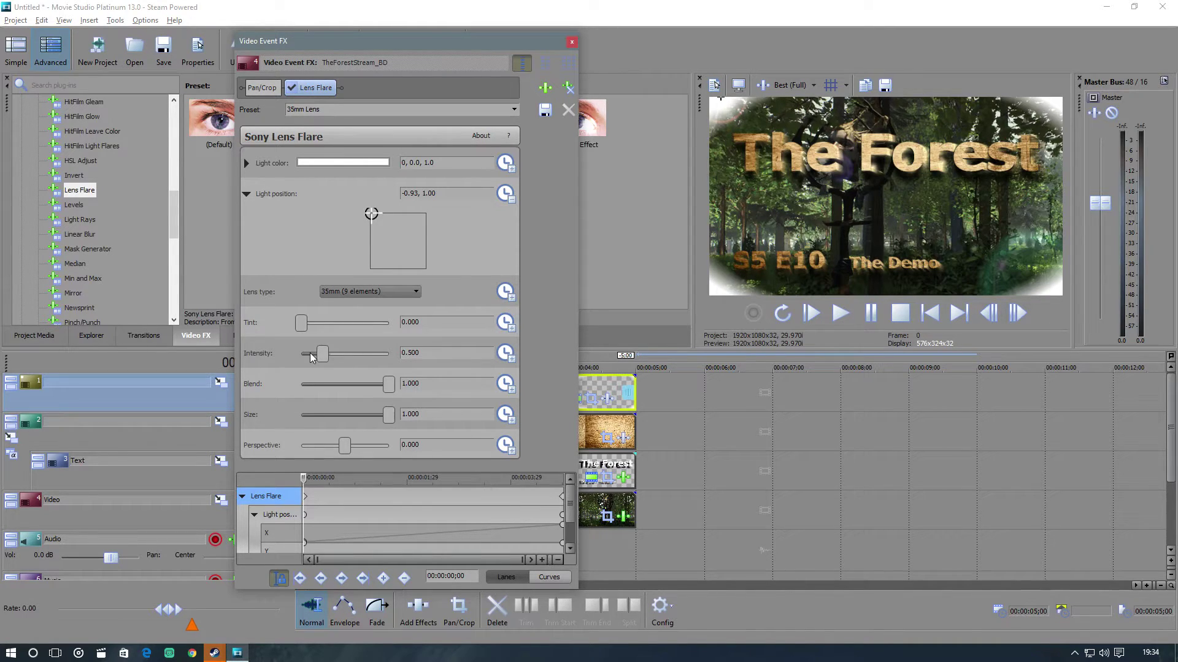
{"action": "left_click_drag", "start_coordinate": [302, 326], "coordinate": [321, 325]}
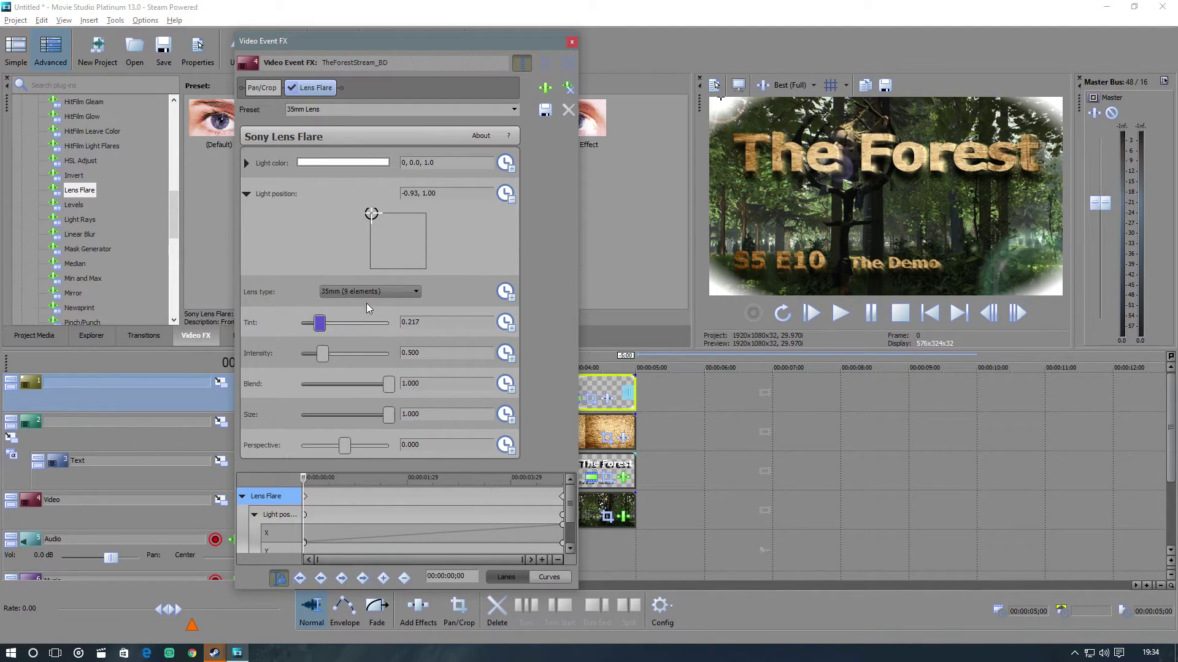
Step: Place the flare's starting light position in the top-left corner at -0.93, 0.96
{"action": "left_click_drag", "start_coordinate": [288, 41], "coordinate": [83, 50]}
{"action": "left_click_drag", "start_coordinate": [170, 226], "coordinate": [170, 230]}
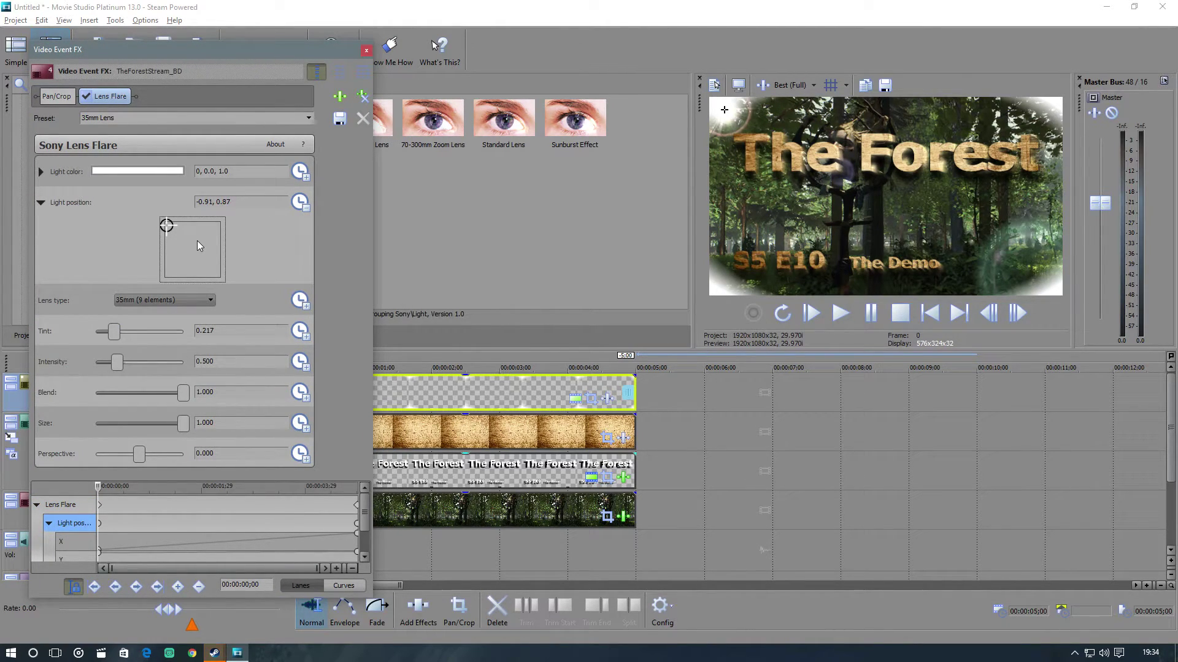
{"action": "left_click", "coordinate": [180, 233]}
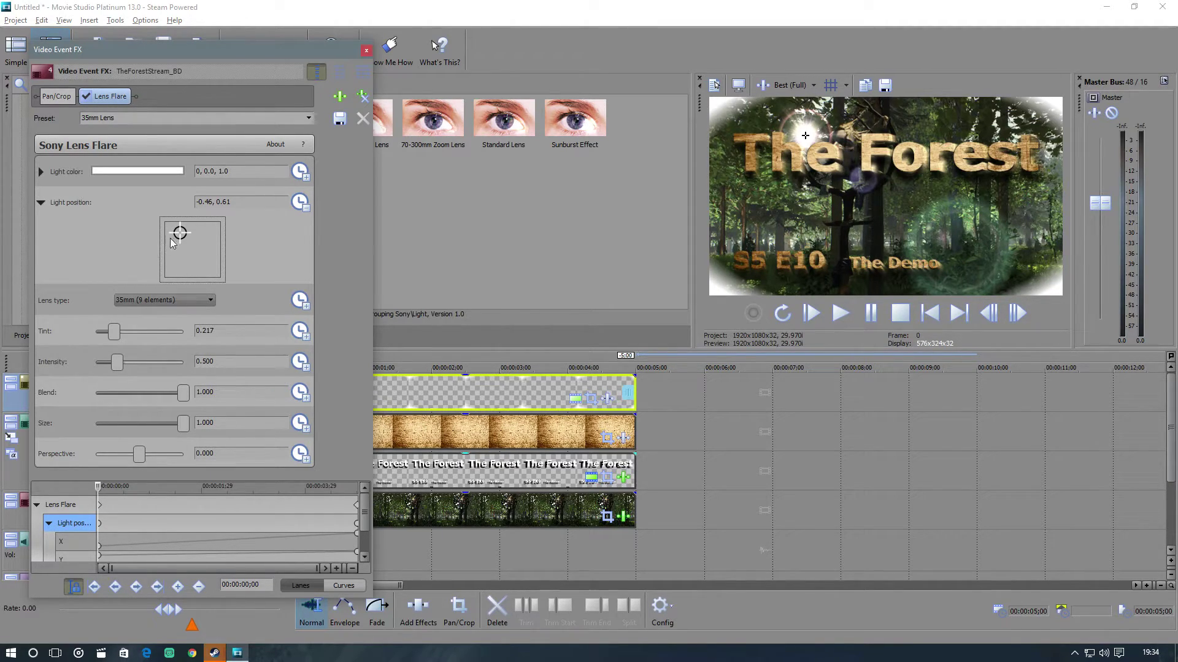
{"action": "left_click", "coordinate": [185, 231]}
{"action": "left_click", "coordinate": [165, 223]}
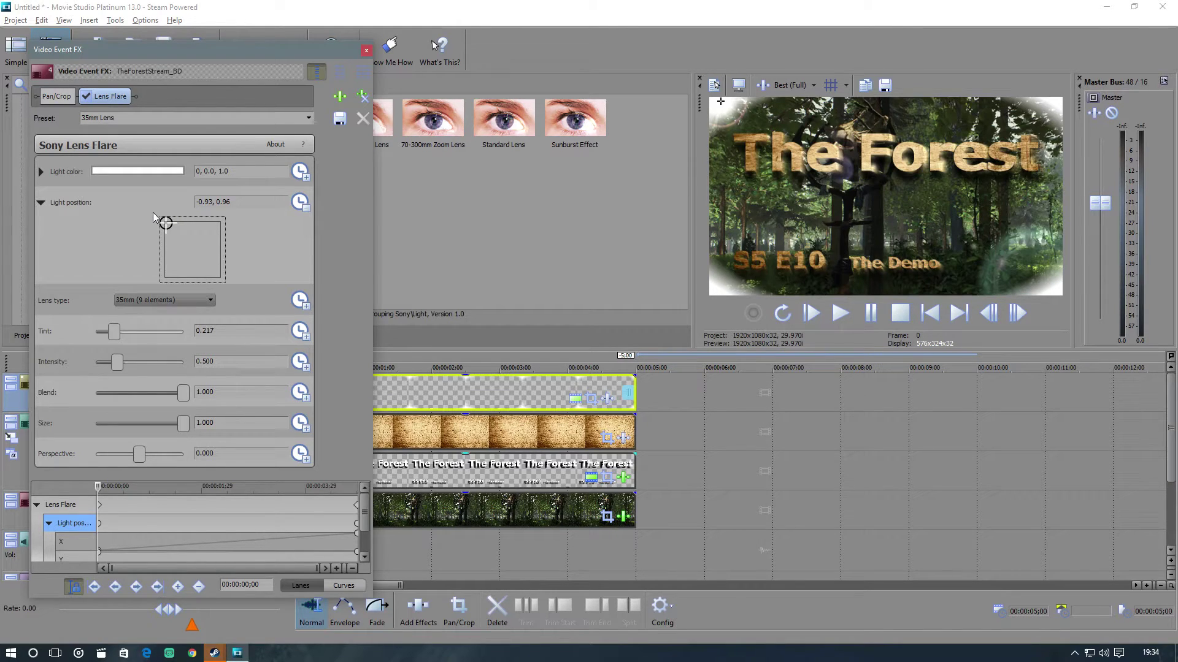
{"action": "left_click", "coordinate": [366, 50]}
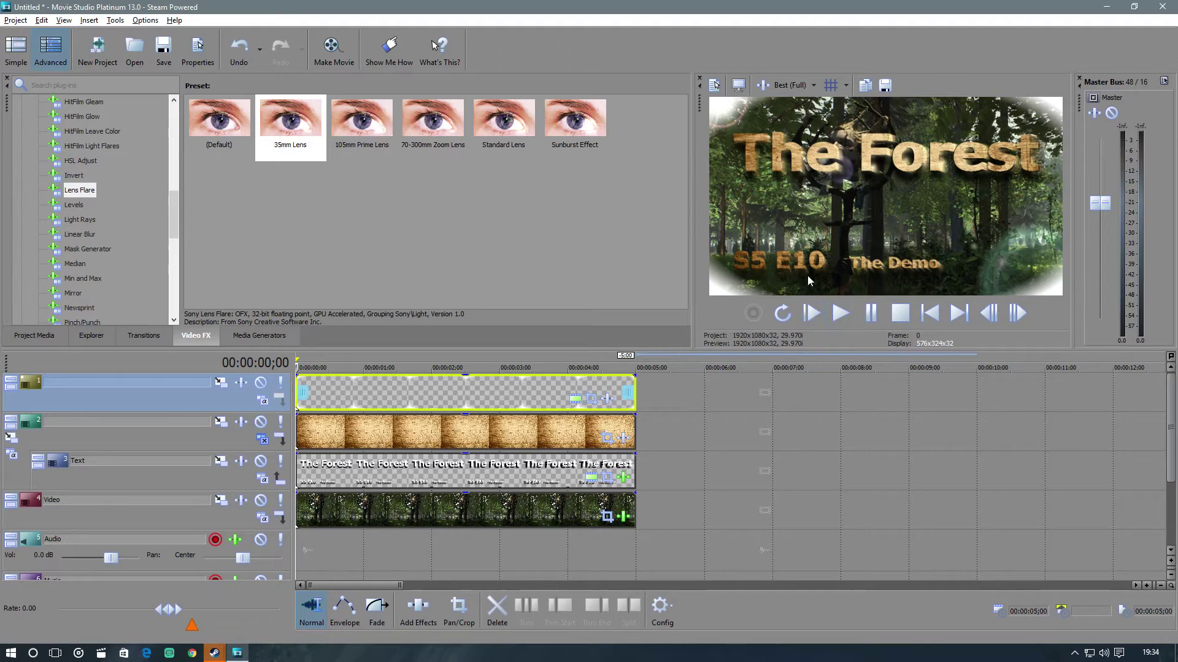
Step: Save the current title frame as the JPEG snapshot Image22.jpg
{"action": "left_click", "coordinate": [886, 85]}
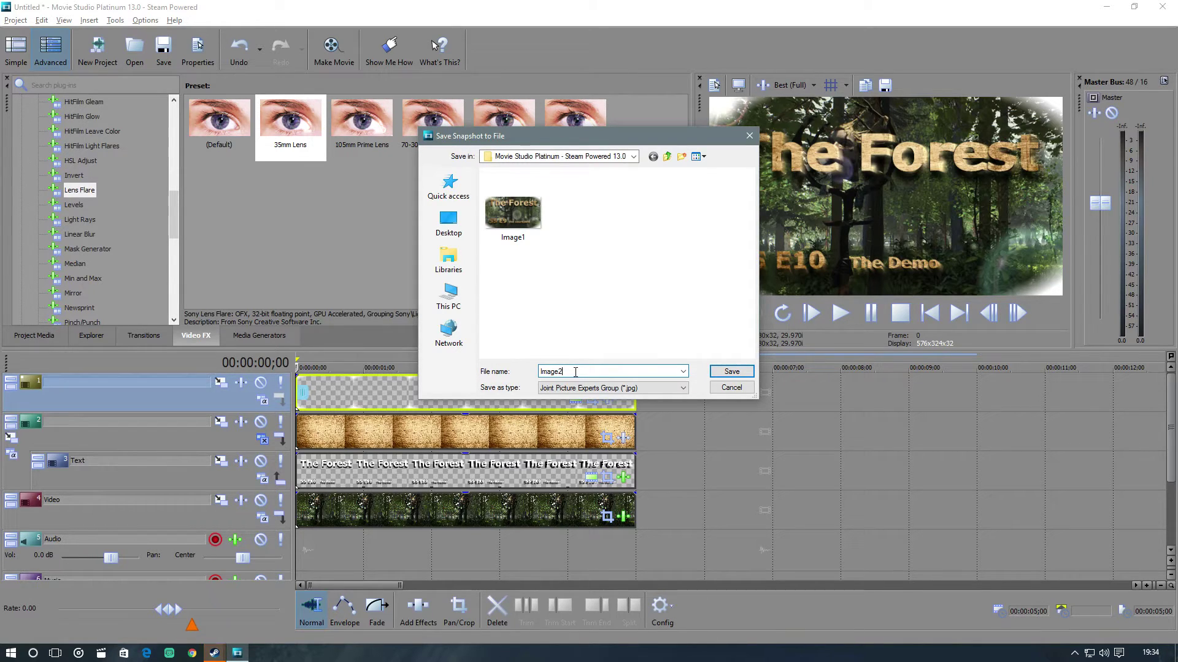
{"action": "left_click", "coordinate": [730, 372]}
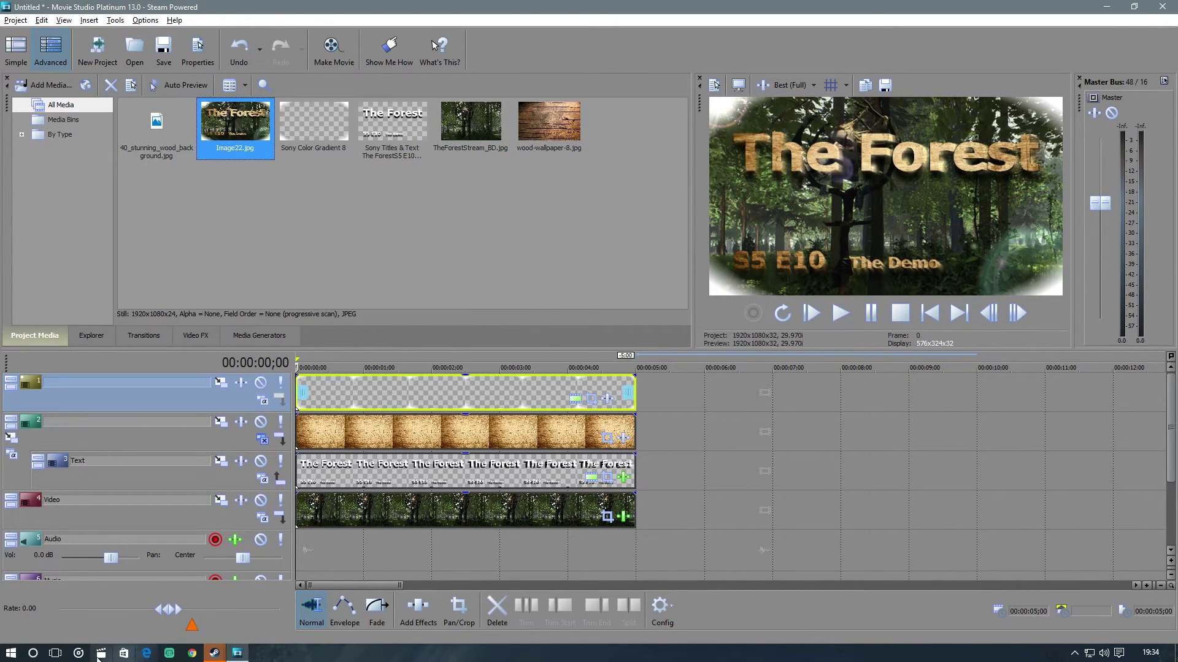
{"action": "left_click", "coordinate": [11, 652]}
Step: View the Image22 snapshot from Documents' Movie Studio projects folder in Photos
{"action": "left_click", "coordinate": [65, 563]}
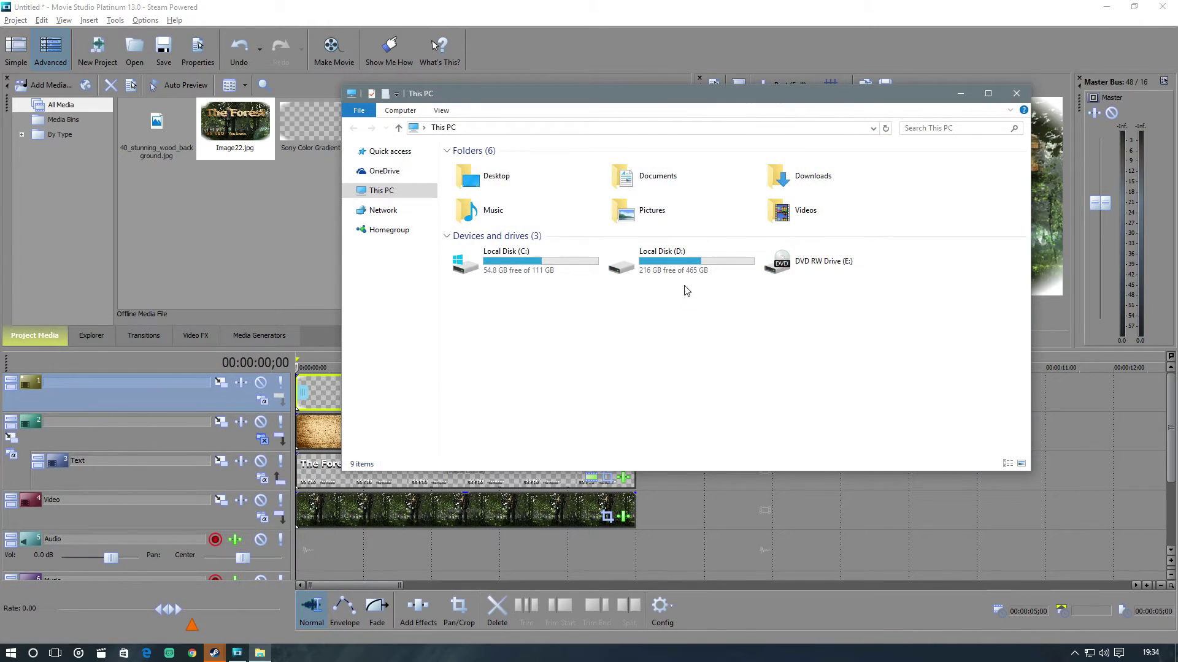
{"action": "double_click", "coordinate": [673, 173]}
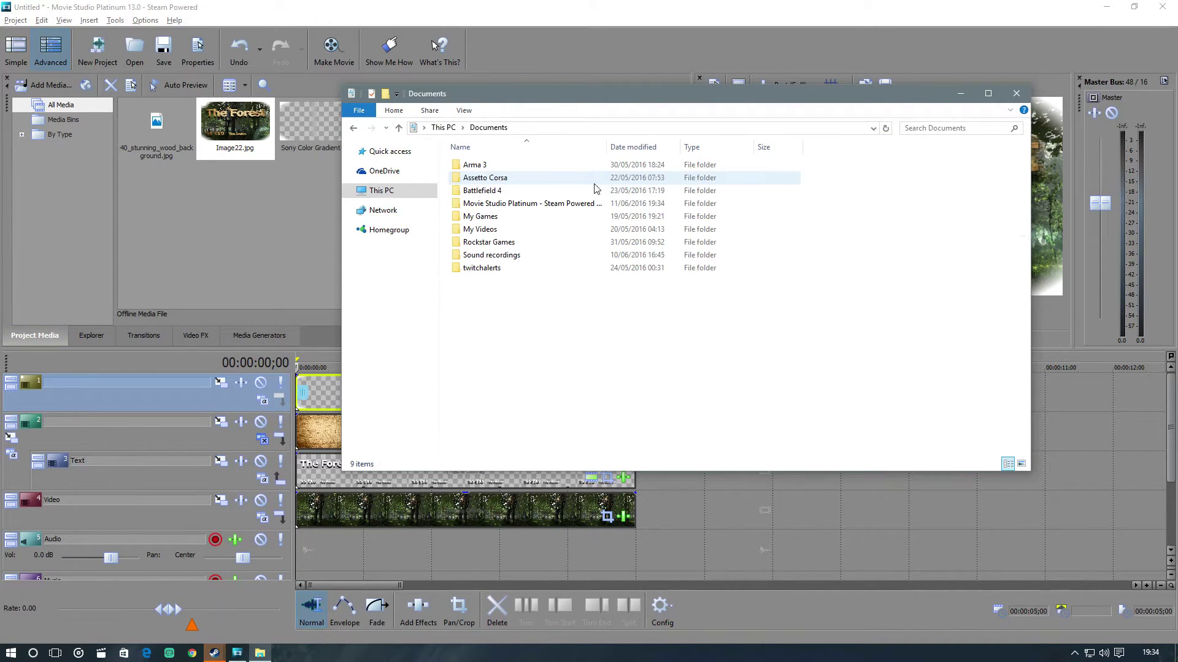
{"action": "double_click", "coordinate": [527, 203]}
{"action": "double_click", "coordinate": [552, 184]}
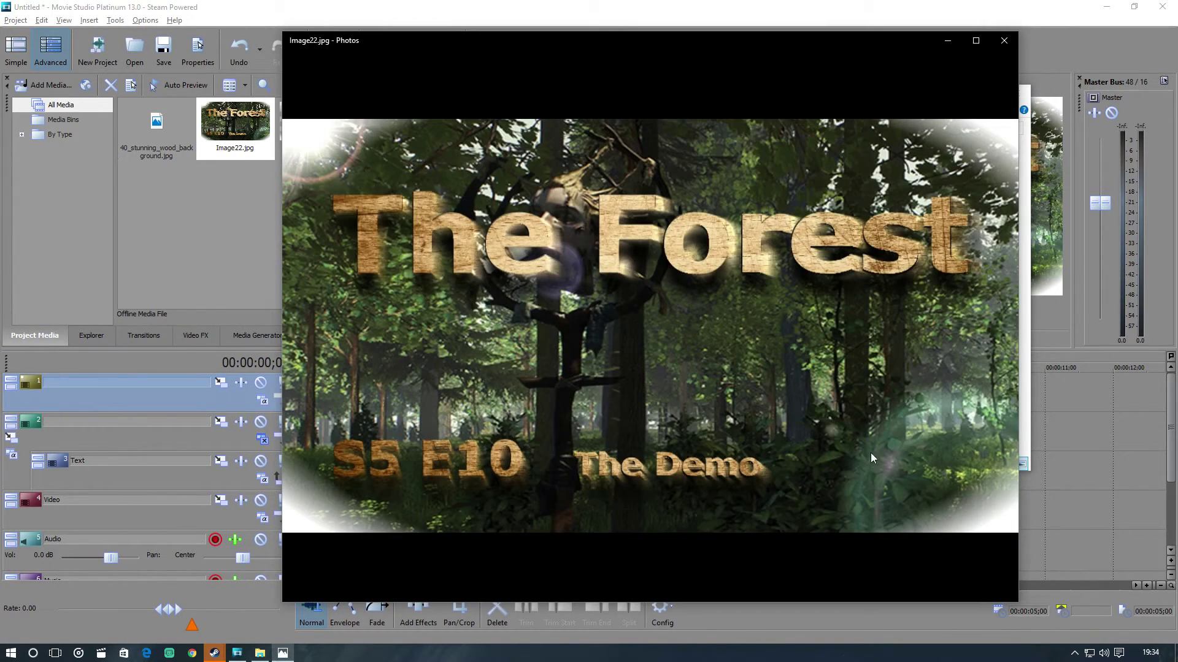
{"action": "left_click", "coordinate": [1003, 40]}
Step: View Image1.jpg in Photos, then close the file window
{"action": "left_click", "coordinate": [483, 201]}
{"action": "double_click", "coordinate": [484, 201]}
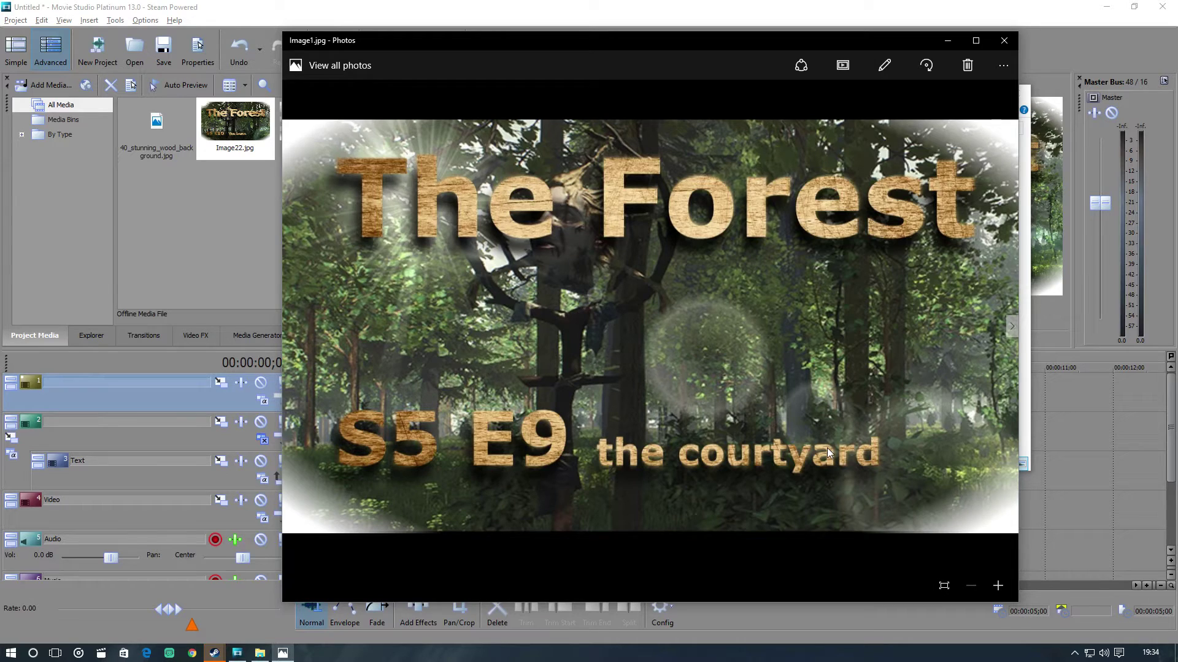
{"action": "left_click", "coordinate": [1003, 40]}
{"action": "left_click", "coordinate": [1016, 94]}
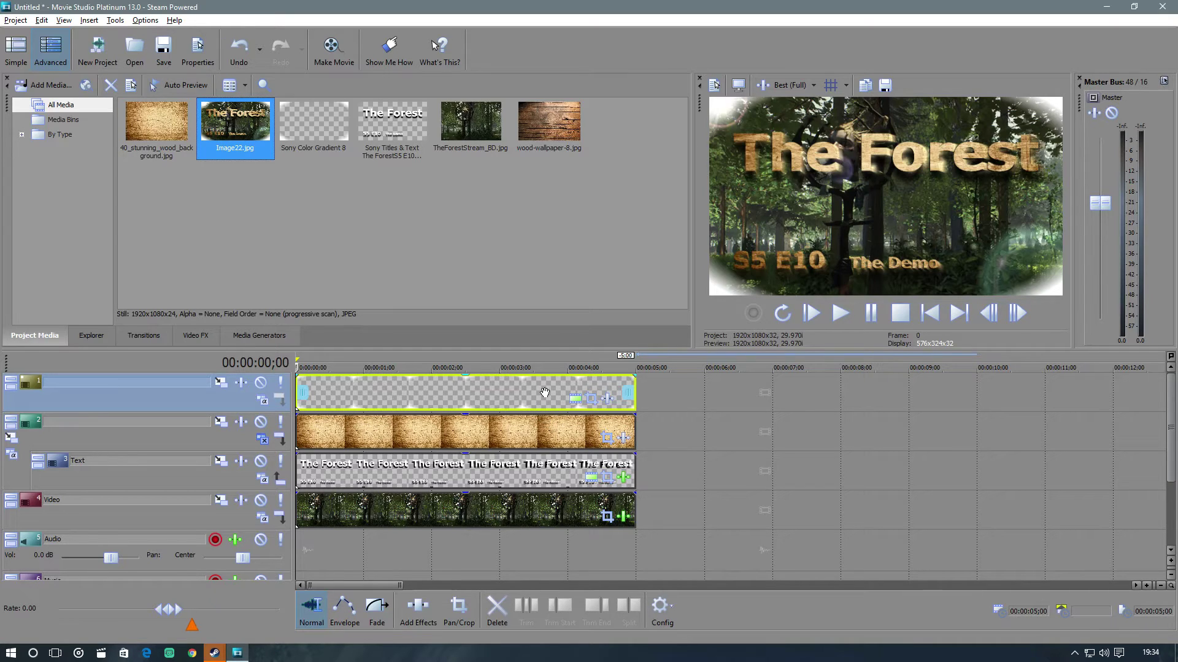
Step: Fade out all four track events starting around 00:00:04:00
{"action": "left_click", "coordinate": [572, 513], "text": "shift"}
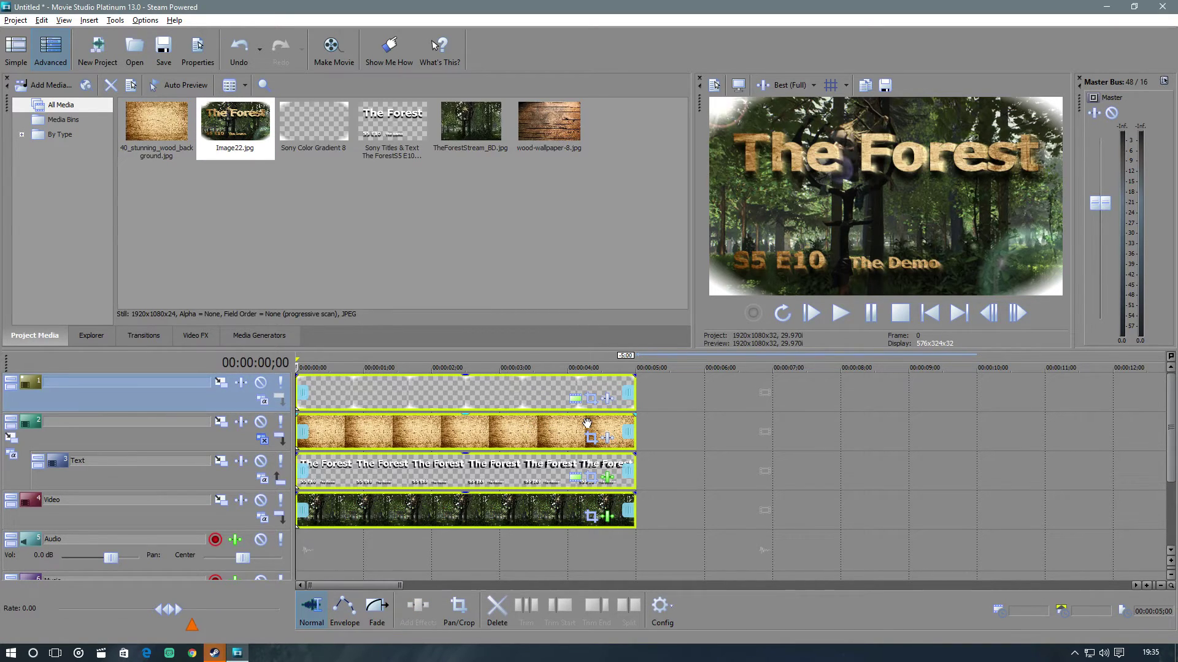
{"action": "left_click", "coordinate": [377, 607]}
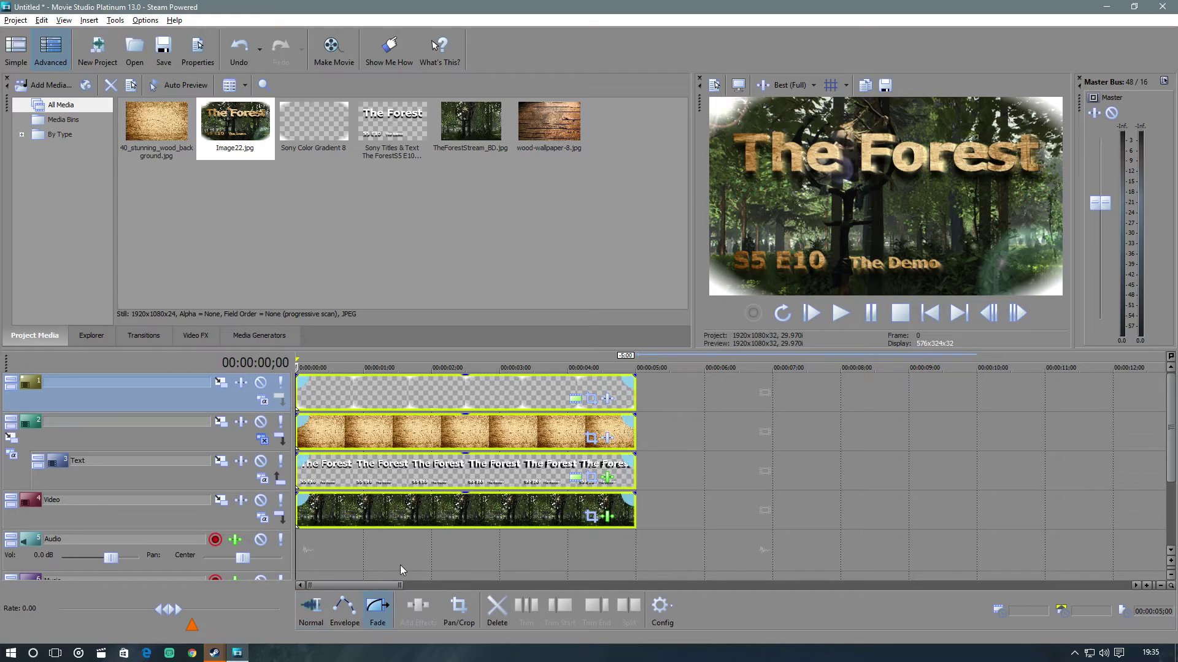
{"action": "left_click_drag", "start_coordinate": [633, 377], "coordinate": [557, 379]}
{"action": "left_click", "coordinate": [311, 610]}
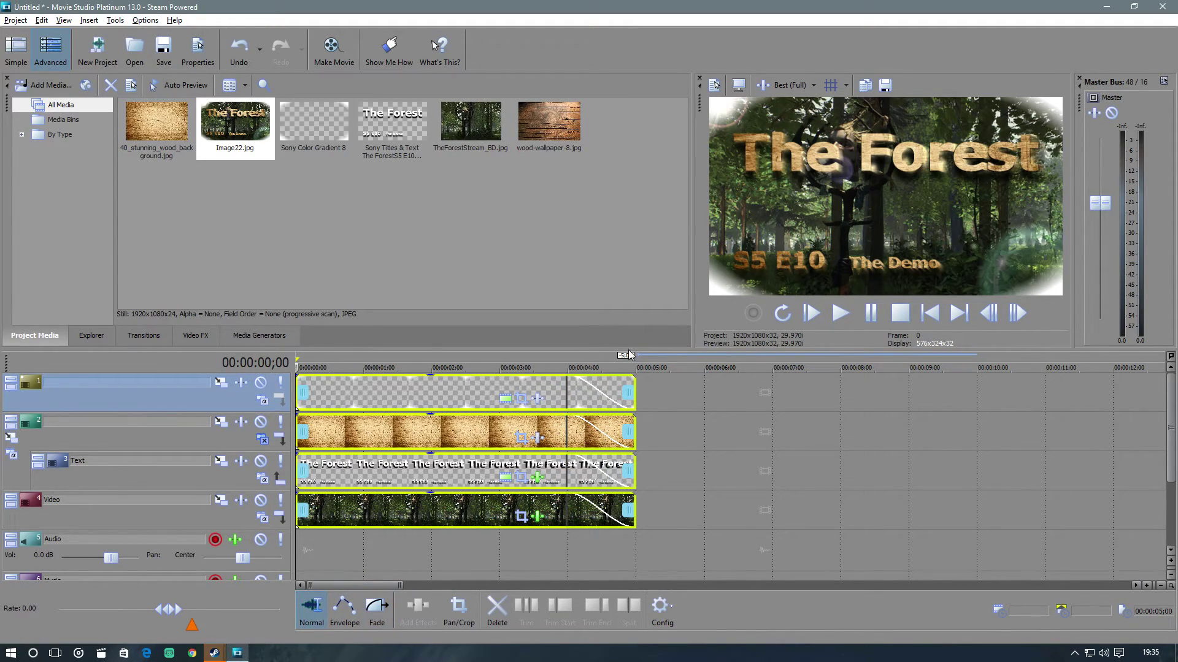
{"action": "left_click", "coordinate": [5, 657]}
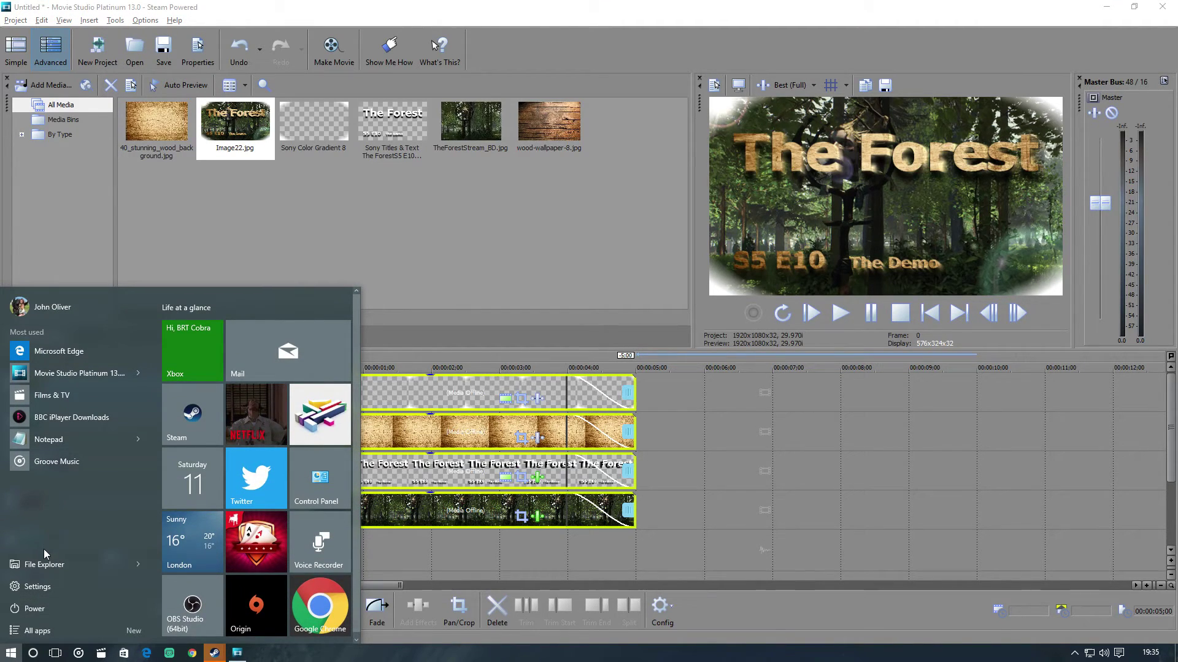
Step: Open the D:\youtube\intro music folder in File Explorer
{"action": "left_click", "coordinate": [37, 562]}
{"action": "left_click", "coordinate": [693, 270]}
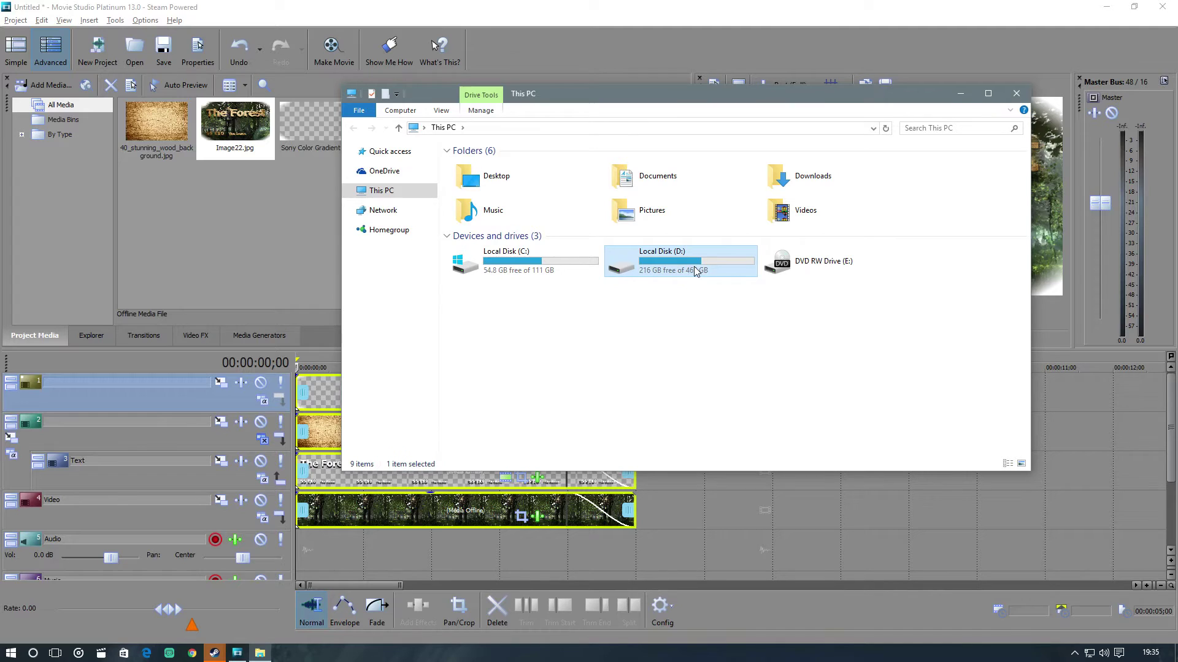
{"action": "double_click", "coordinate": [734, 271]}
{"action": "double_click", "coordinate": [532, 233]}
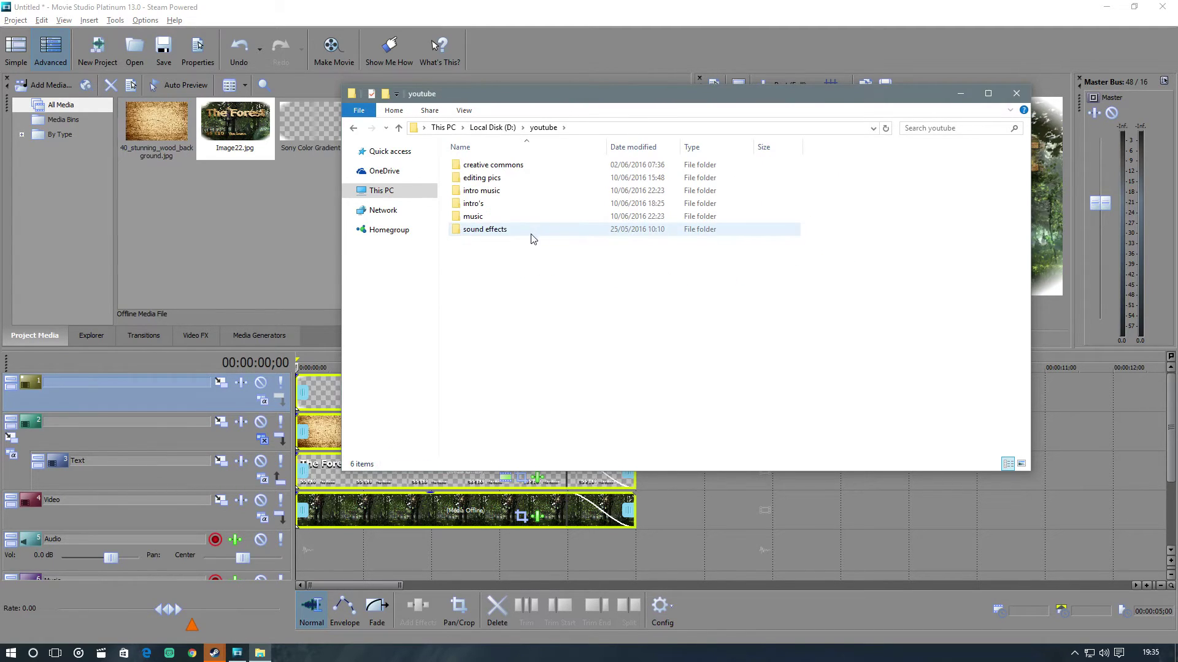
{"action": "double_click", "coordinate": [518, 192]}
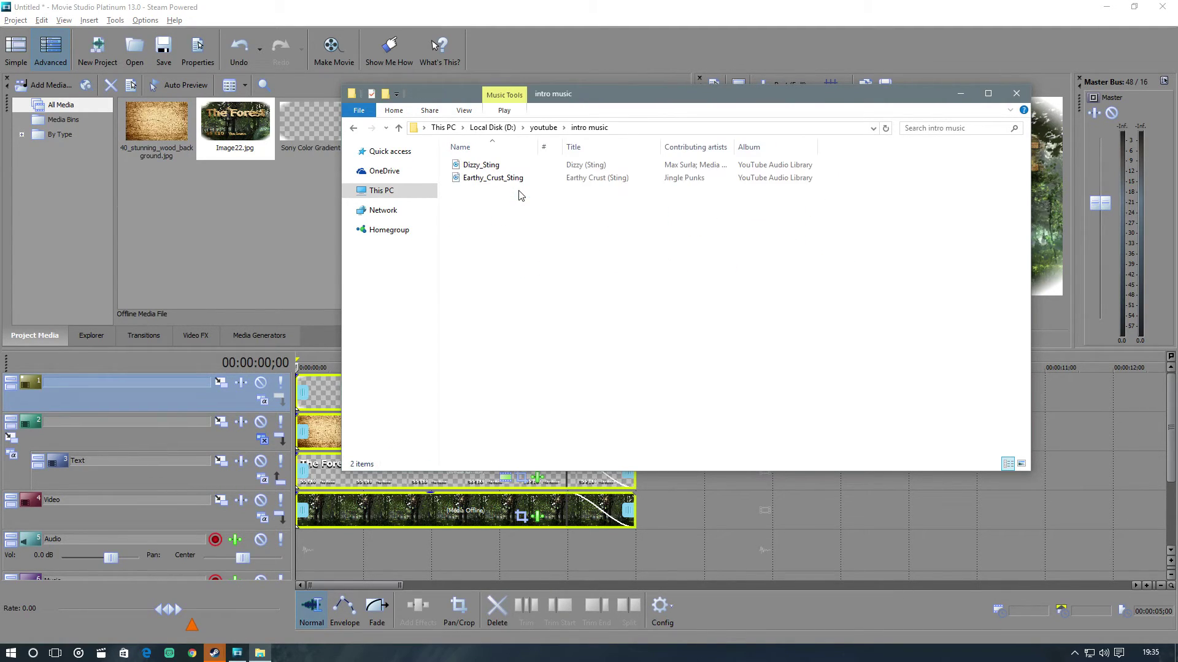
Step: Preview Dizzy_Sting and drop it at the start of the Audio track
{"action": "left_click", "coordinate": [496, 168]}
{"action": "double_click", "coordinate": [497, 168]}
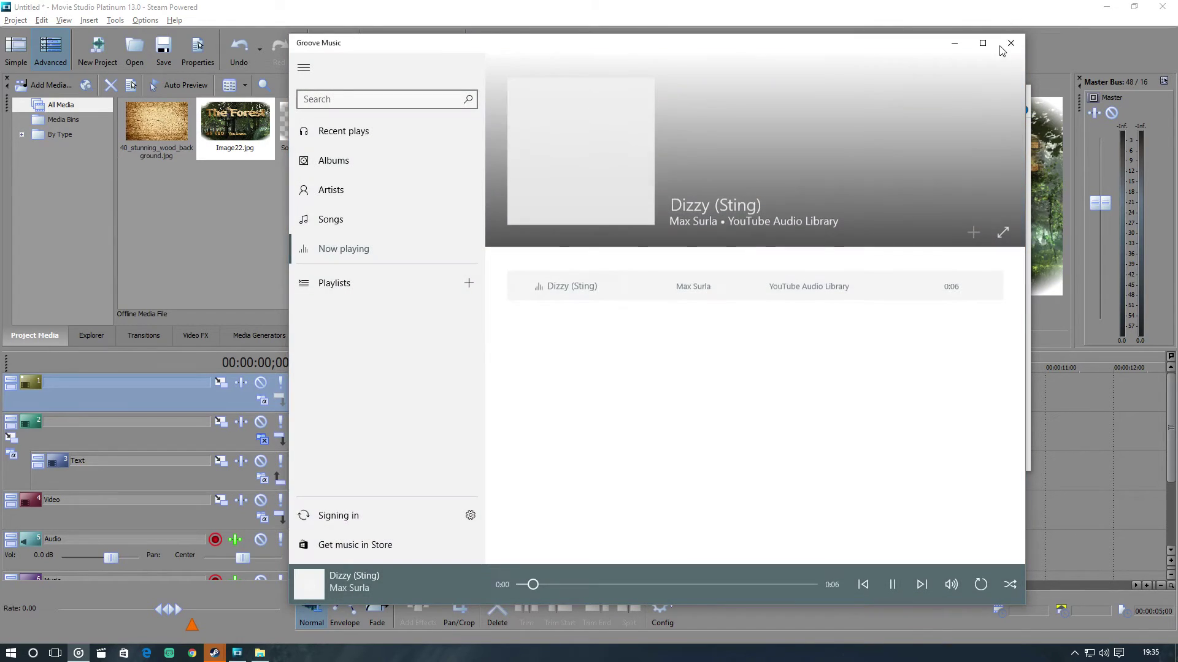
{"action": "left_click", "coordinate": [1010, 45]}
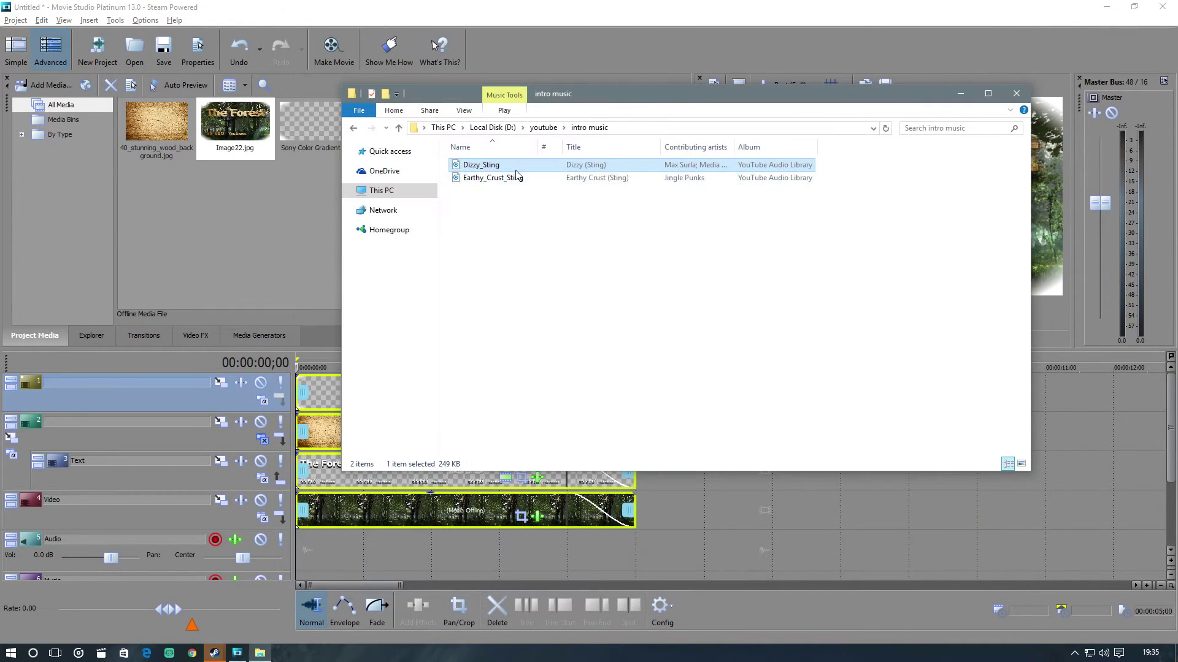
{"action": "left_click_drag", "start_coordinate": [496, 168], "coordinate": [379, 560]}
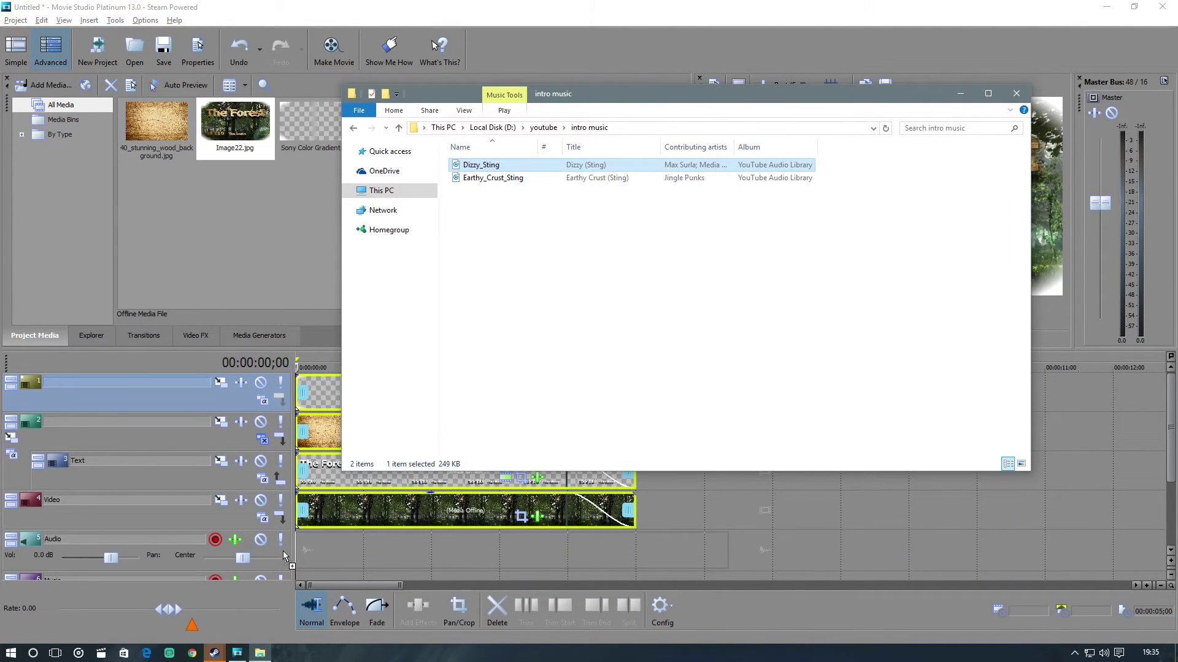
{"action": "left_click_drag", "start_coordinate": [282, 551], "coordinate": [302, 551]}
Step: Trim the Dizzy_Sting clip to end at 00:00:05;00, then return the cursor to the start
{"action": "left_click", "coordinate": [1016, 93]}
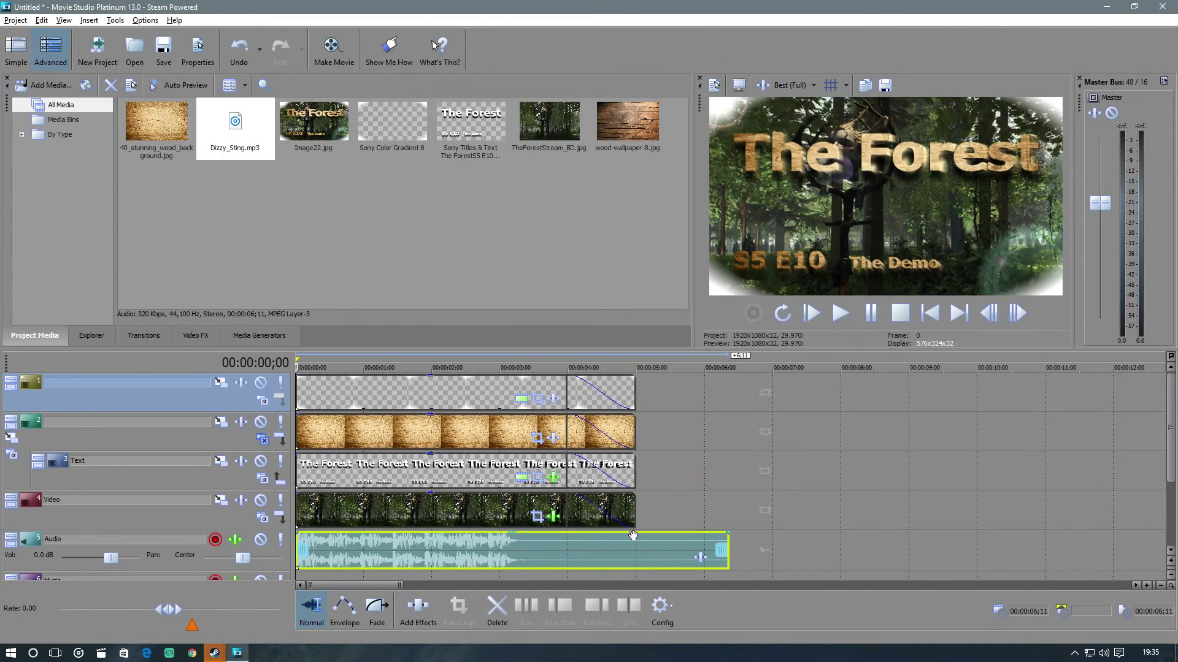
{"action": "left_click", "coordinate": [673, 433]}
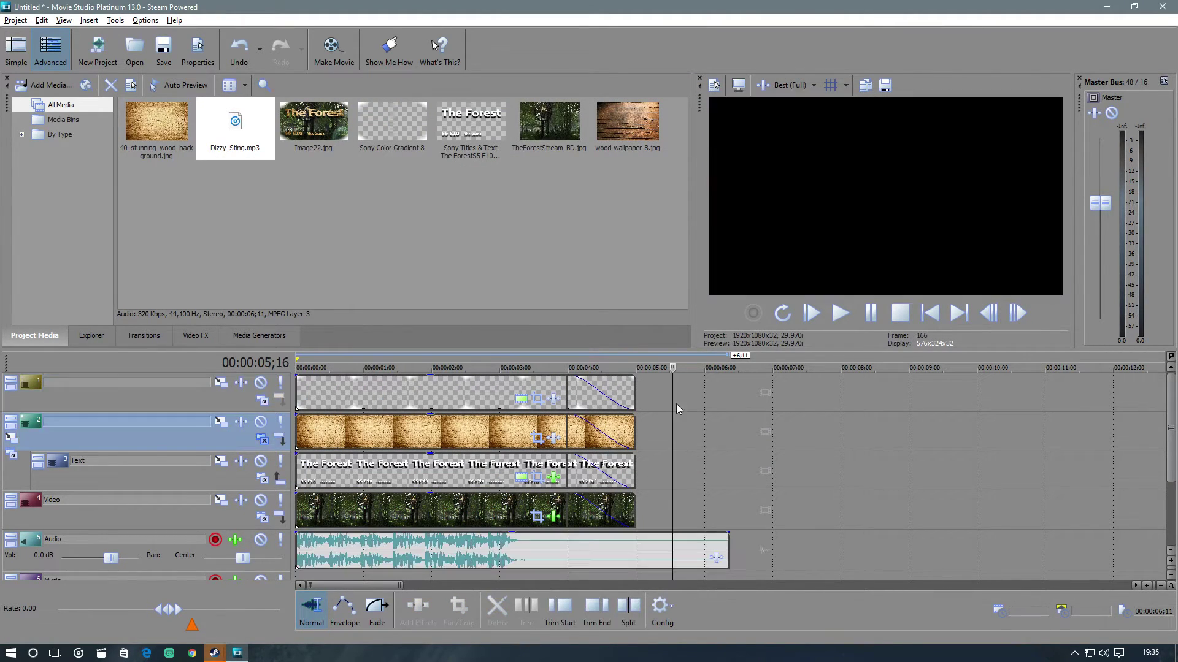
{"action": "left_click", "coordinate": [636, 542]}
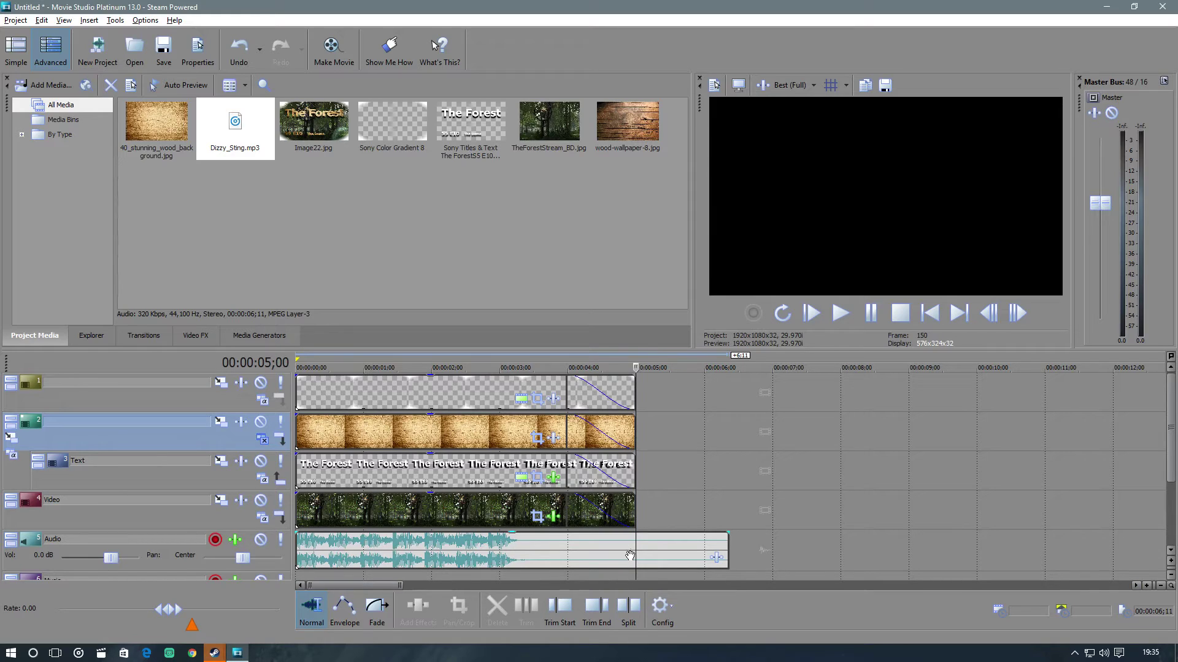
{"action": "left_click", "coordinate": [630, 556]}
{"action": "left_click", "coordinate": [641, 367]}
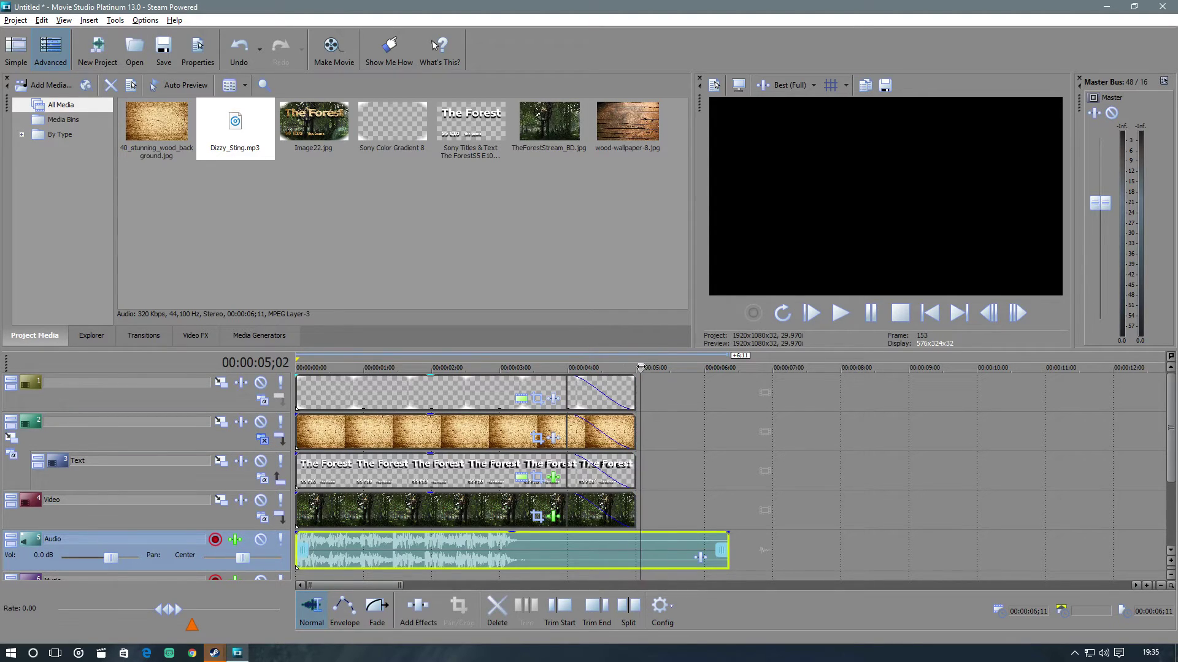
{"action": "key", "text": "ctrl+z"}
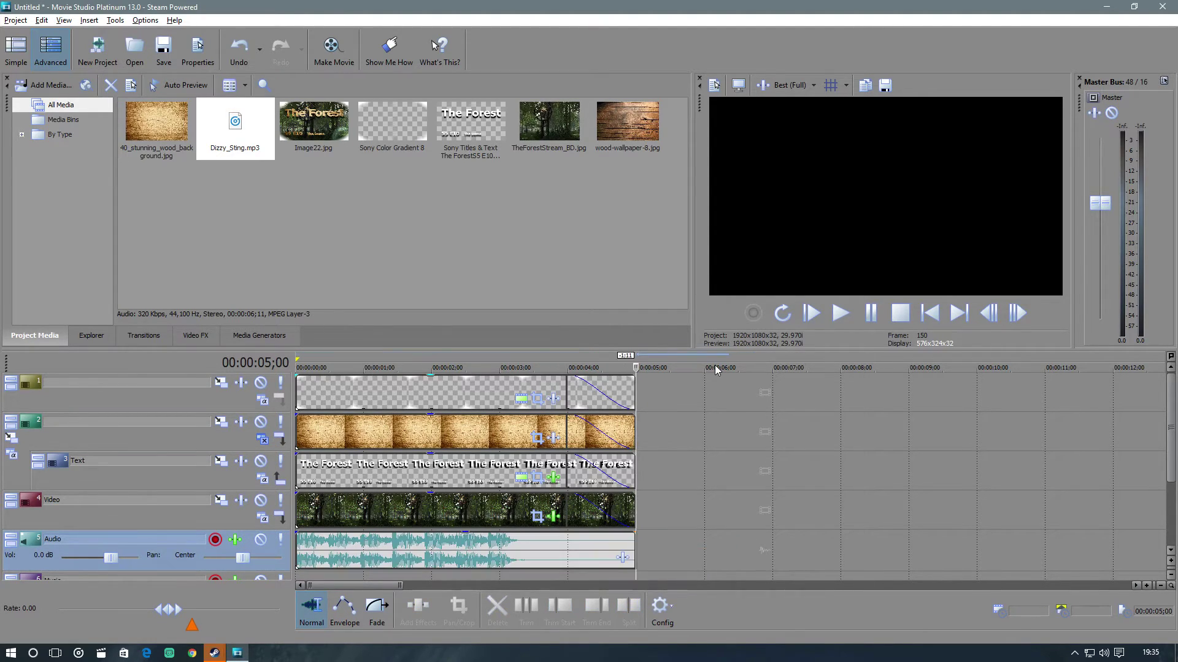
{"action": "key", "text": "ctrl+Home"}
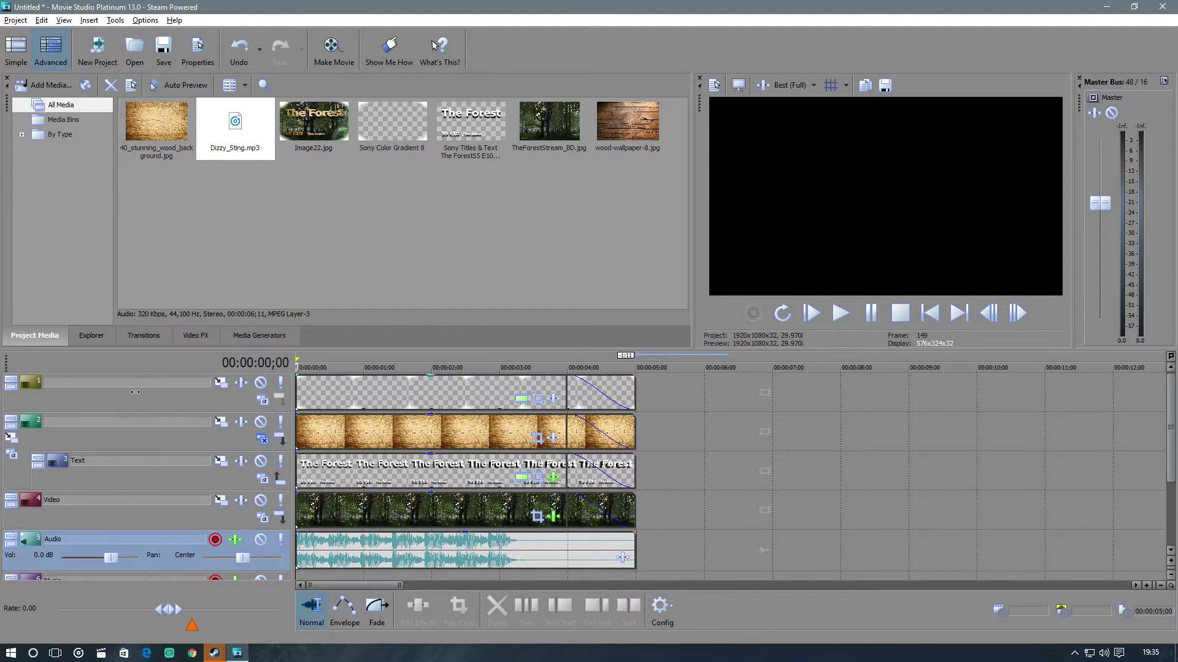
Step: Render the intro to Untitest.mp4 with the Sony AVC/MVC Internet 1920x1080 template, then exit
{"action": "left_click", "coordinate": [331, 49]}
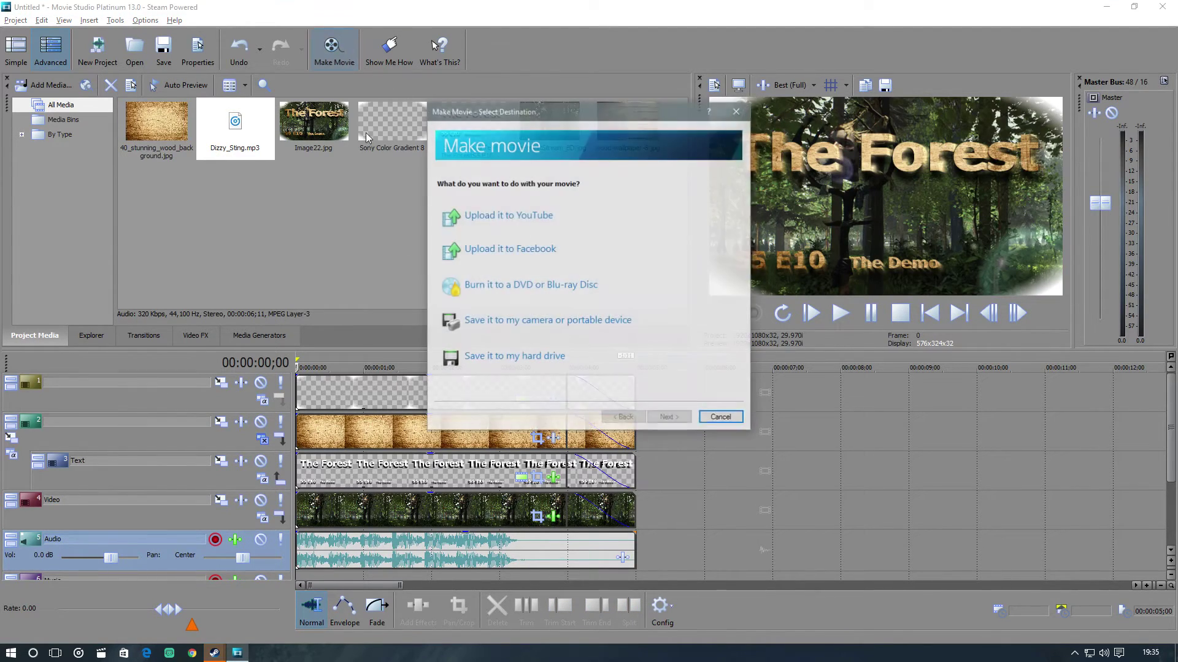
{"action": "left_click", "coordinate": [519, 357]}
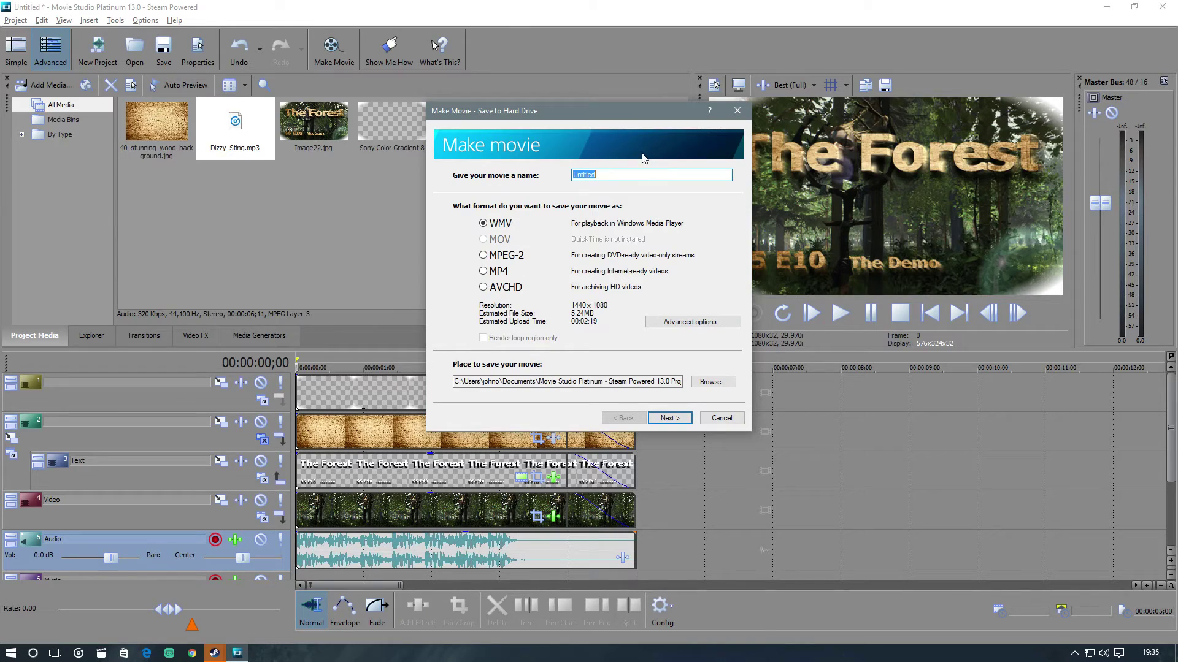
{"action": "left_click", "coordinate": [688, 321]}
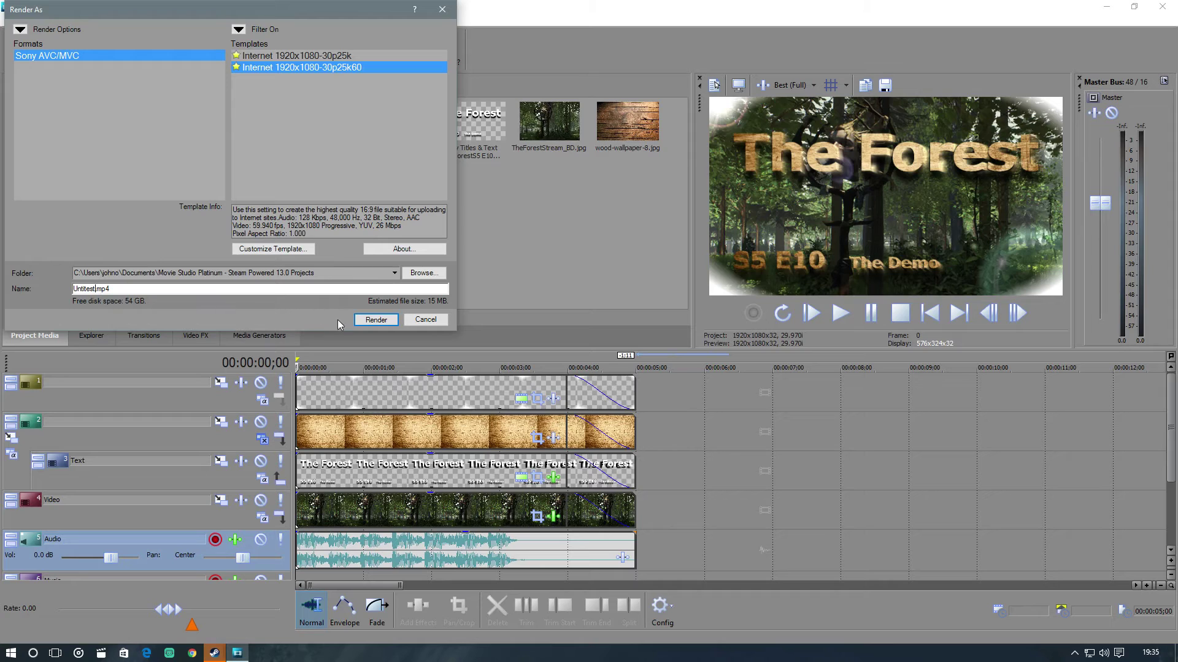
{"action": "left_click", "coordinate": [371, 320]}
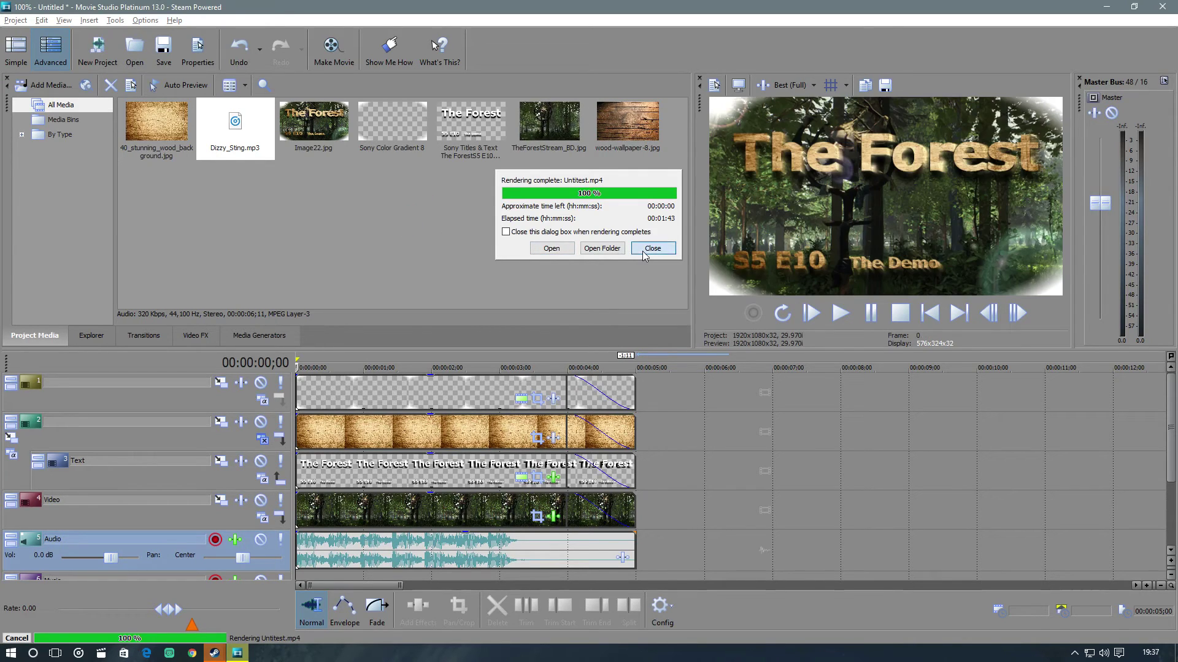
{"action": "left_click", "coordinate": [644, 253]}
{"action": "left_click", "coordinate": [1162, 7]}
Step: Discard the unsaved project and open Documents > Movie Studio Platinum projects in File Explorer
{"action": "left_click", "coordinate": [599, 263]}
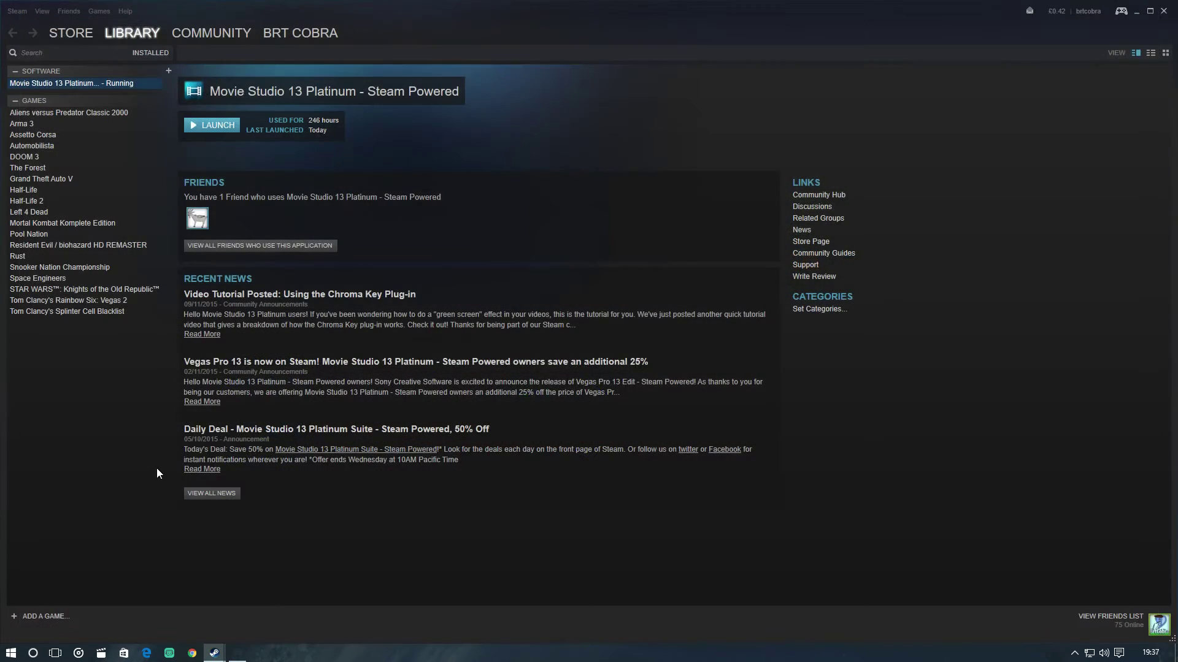
{"action": "left_click", "coordinate": [11, 652]}
{"action": "left_click", "coordinate": [46, 558]}
{"action": "double_click", "coordinate": [652, 191]}
{"action": "double_click", "coordinate": [639, 211]}
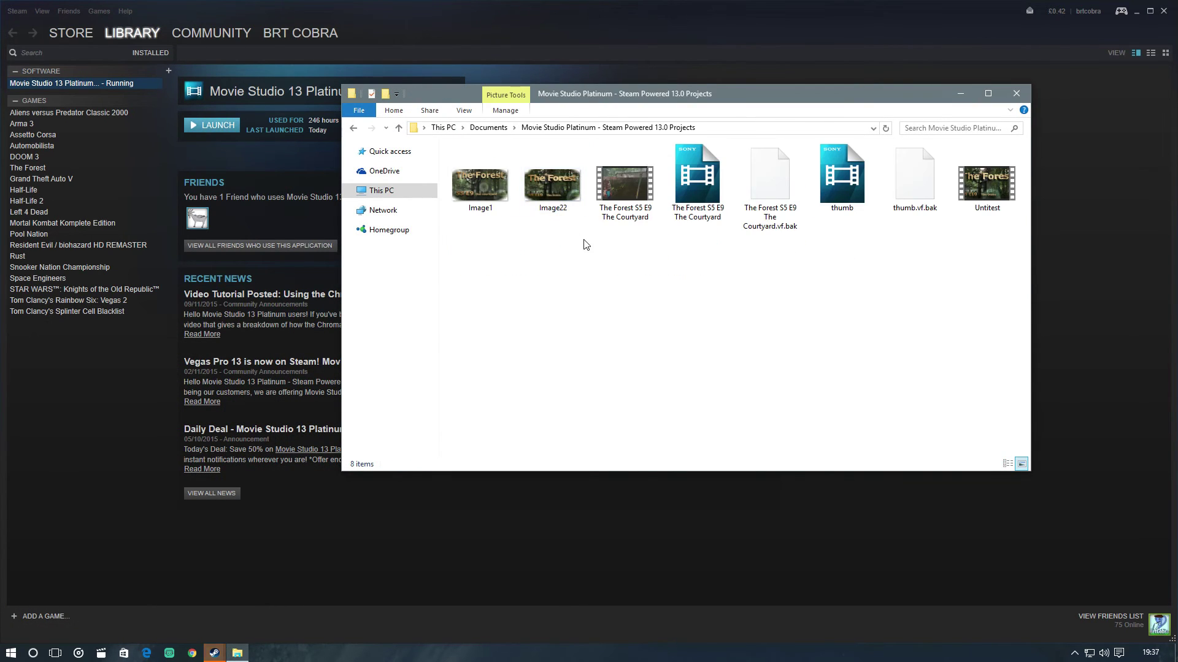
Step: Play Untitest in Films & TV to check it, then close the player
{"action": "left_click", "coordinate": [981, 190]}
{"action": "double_click", "coordinate": [982, 188]}
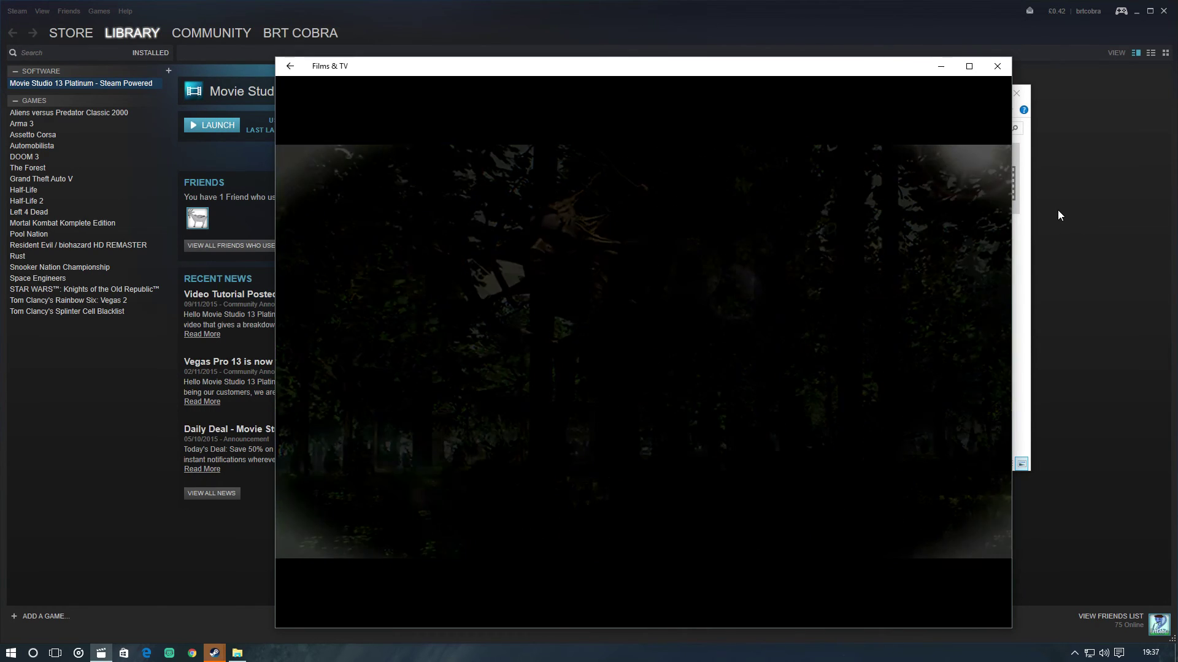
{"action": "left_click", "coordinate": [997, 65]}
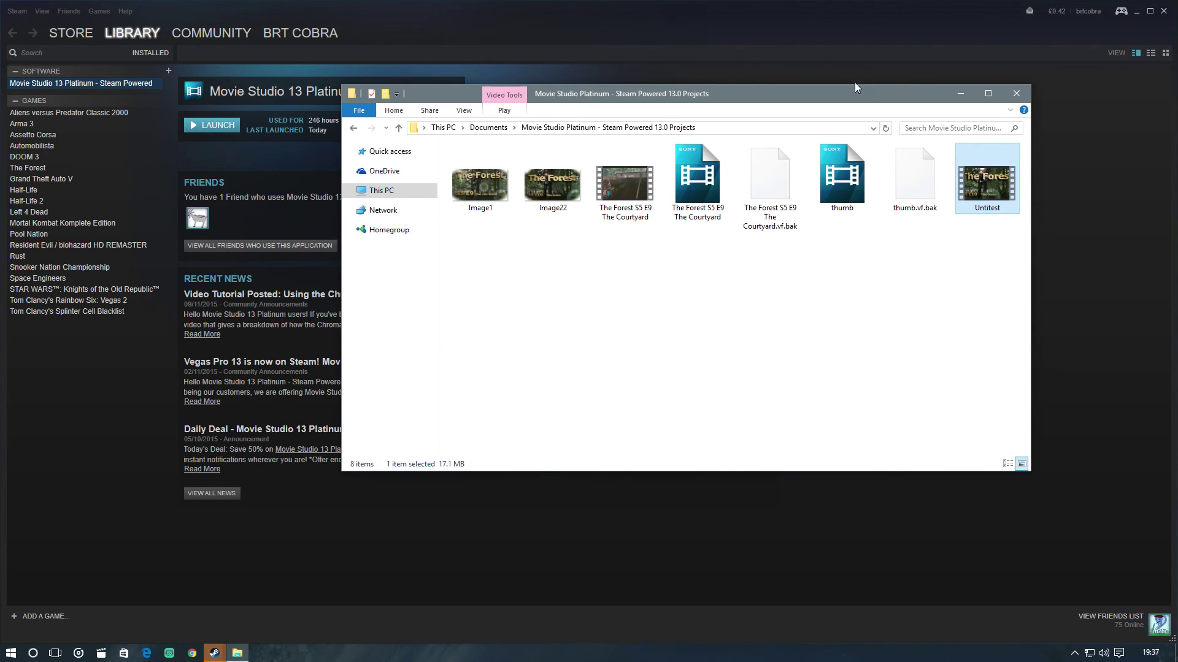
{"action": "left_click_drag", "start_coordinate": [829, 90], "coordinate": [780, 88]}
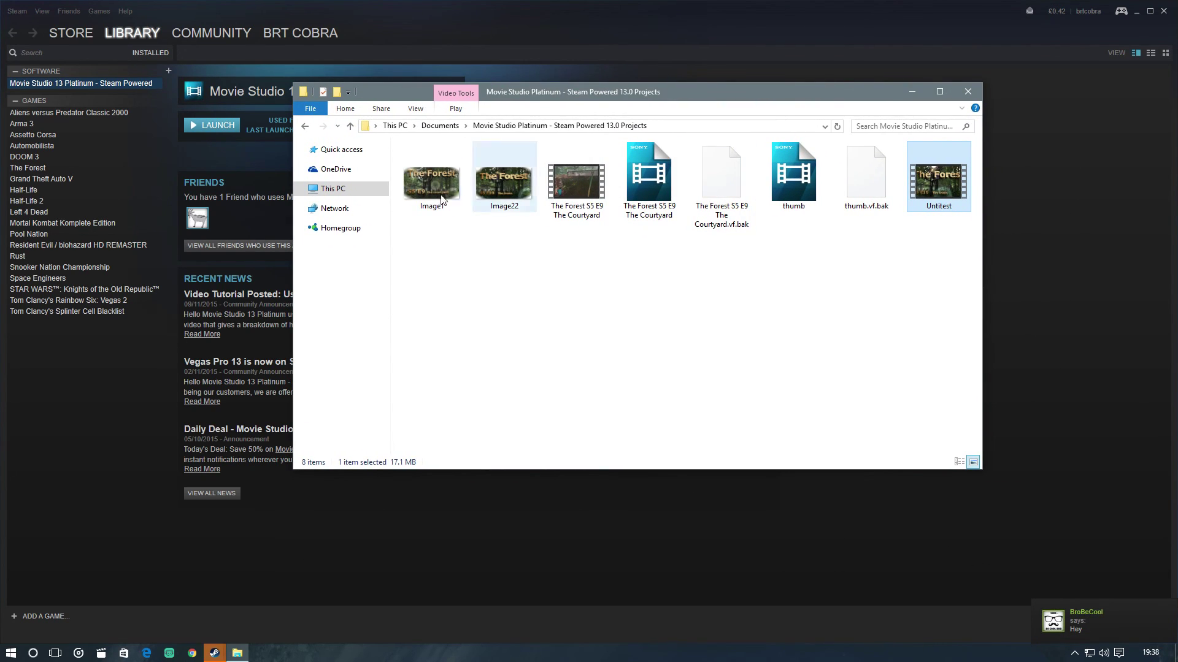